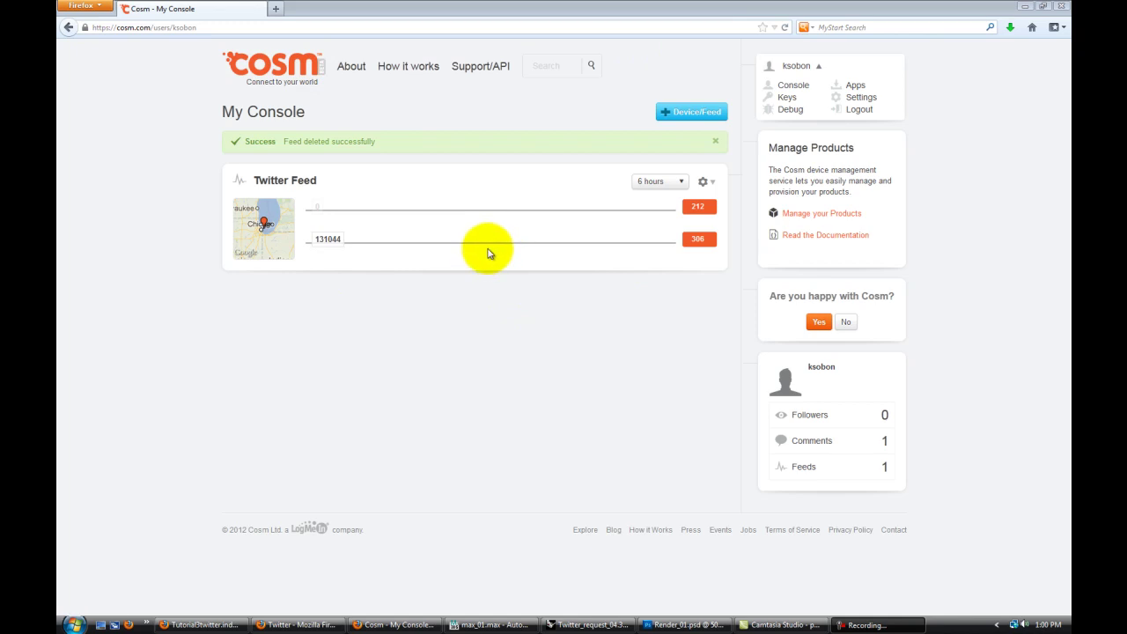
# Load the Cosm site from its root address so the console page is refreshed.
pyautogui.click(213, 27)
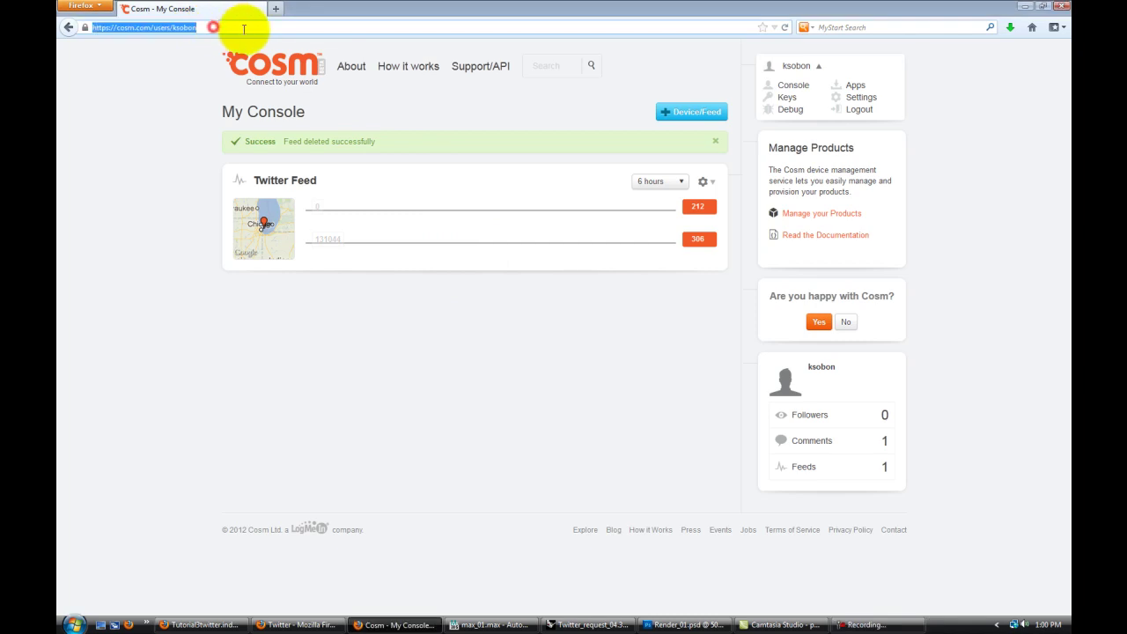
pyautogui.moveTo(244, 27); pyautogui.dragTo(154, 27)
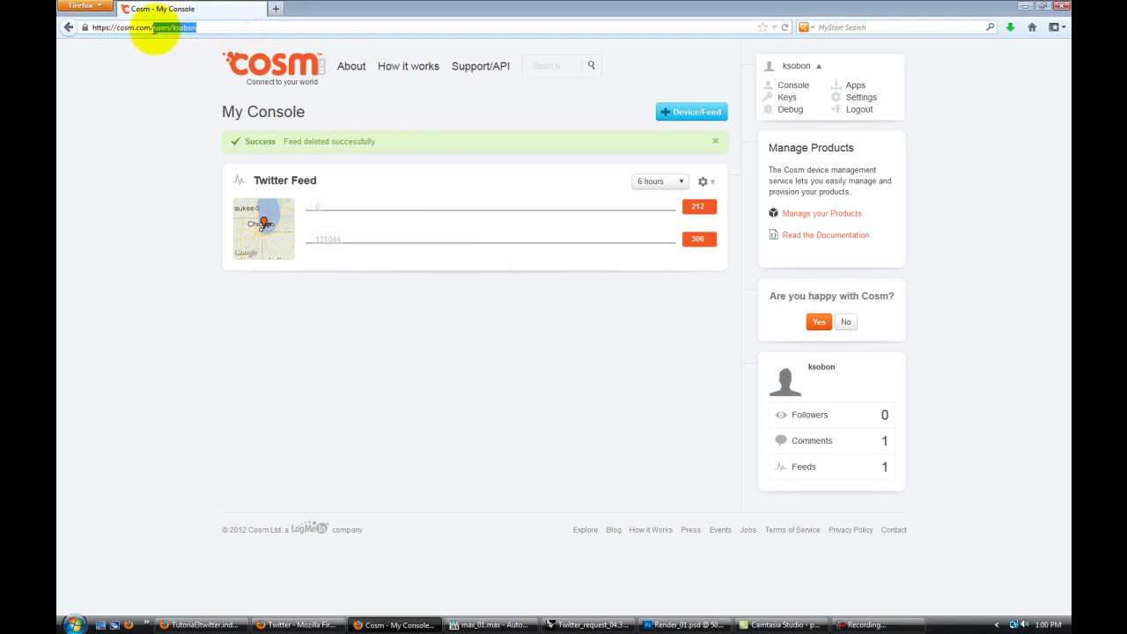
pyautogui.press('BackSpace')
pyautogui.press('Return')
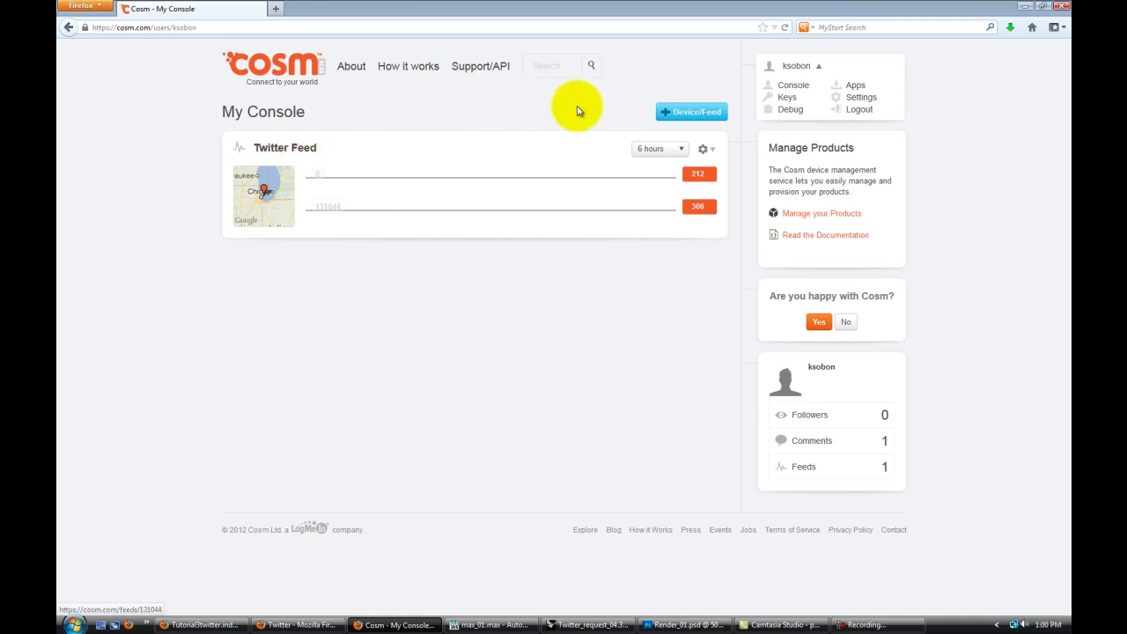
# Start a new feed of type Something Else with data pushed to Cosm, and title it "asdasa".
pyautogui.click(686, 117)
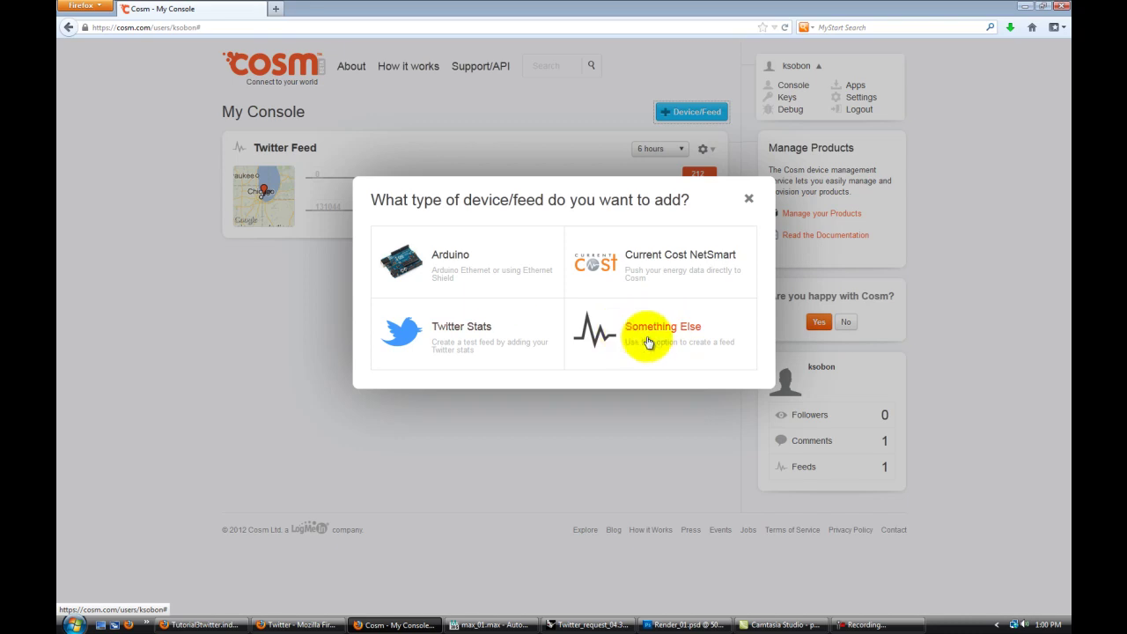
pyautogui.click(649, 341)
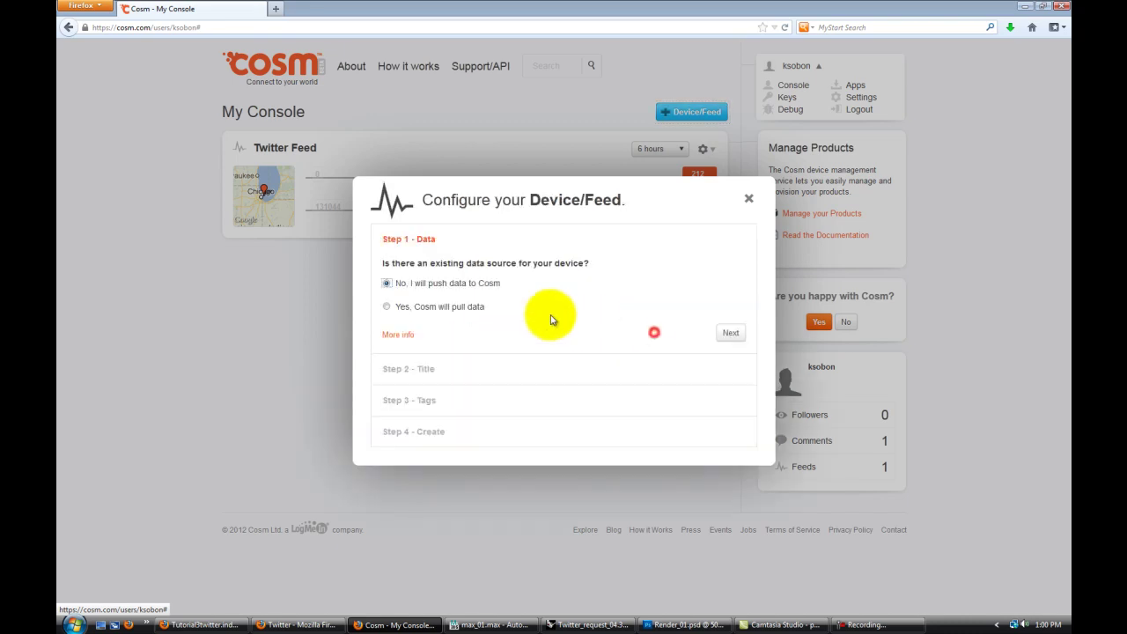
pyautogui.click(730, 332)
pyautogui.click(435, 313)
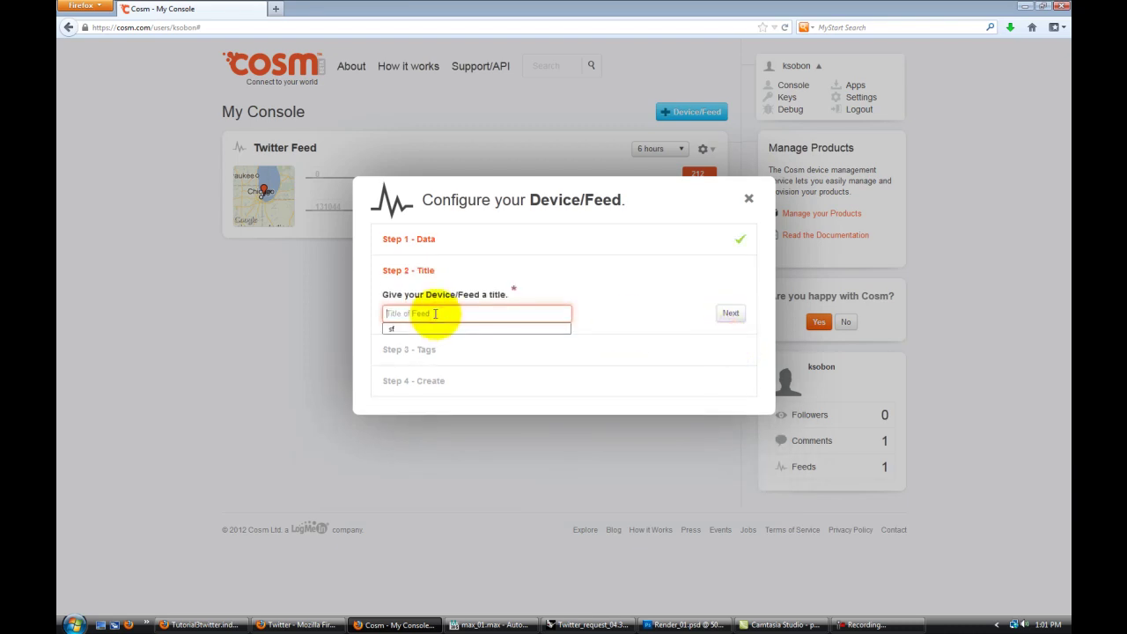
pyautogui.write('asdasa')
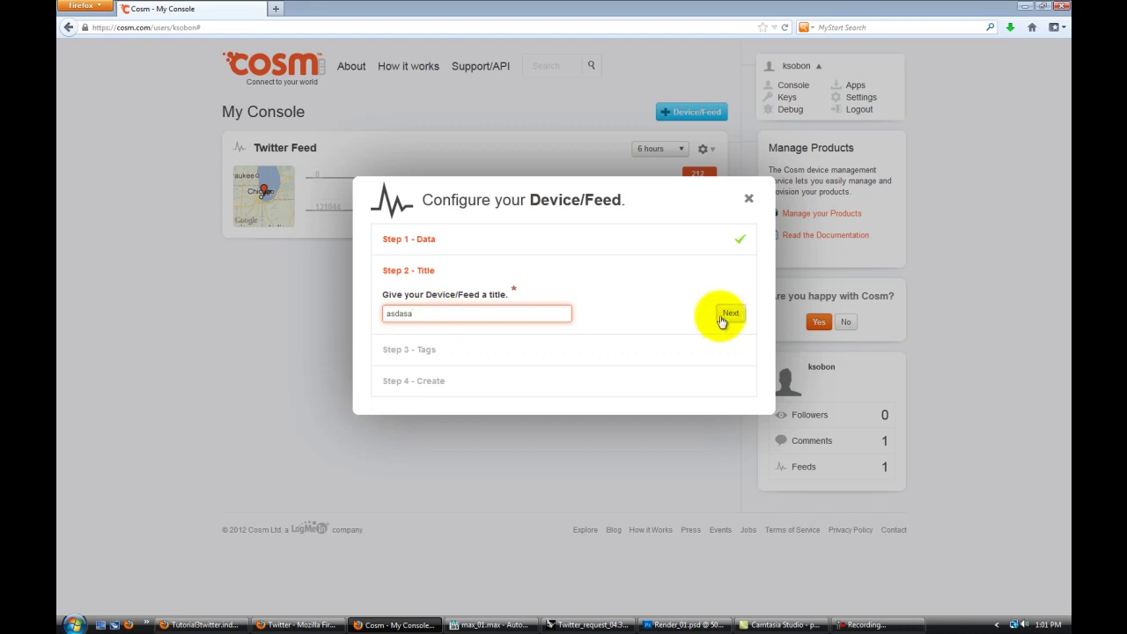
pyautogui.click(731, 313)
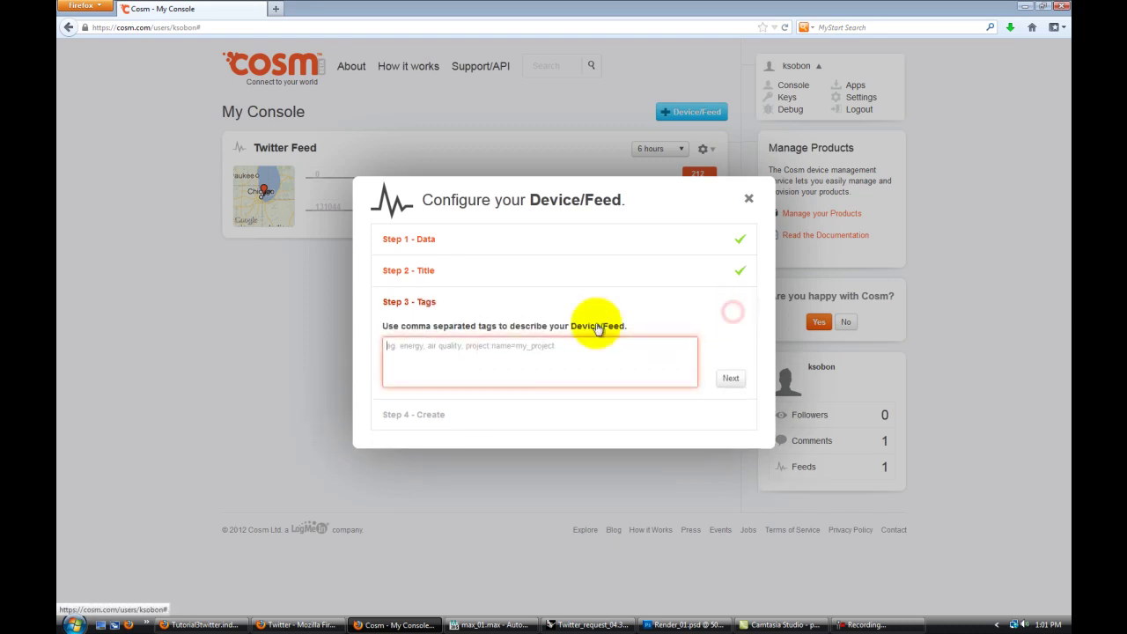
# Tag the new feed "sadasda", create it and finish the feed setup.
pyautogui.click(450, 353)
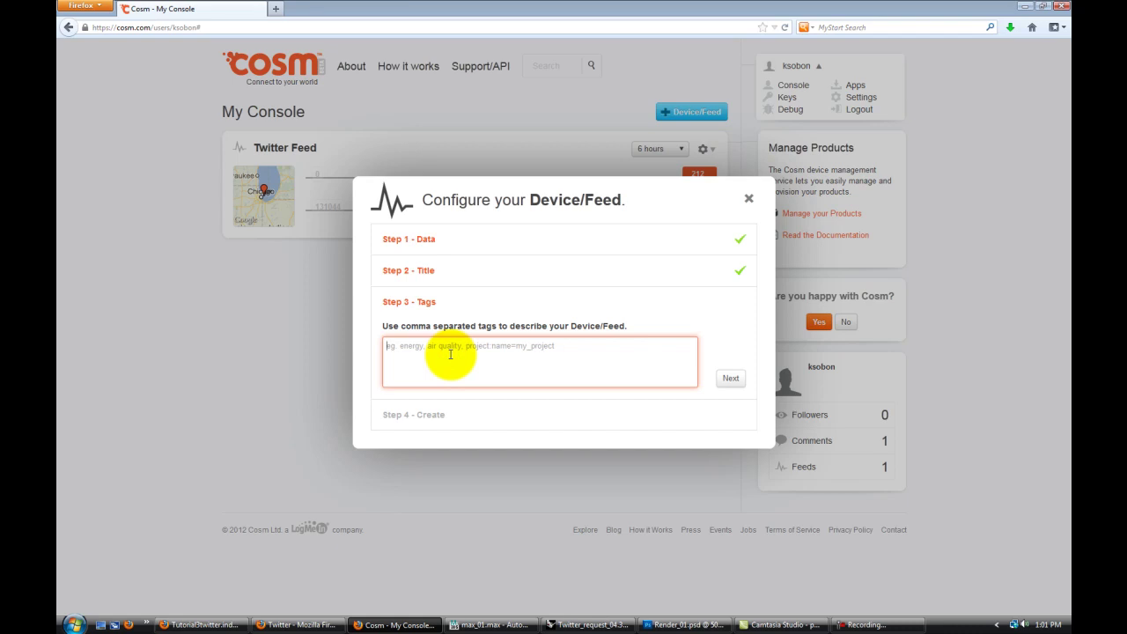
pyautogui.write('sadasda')
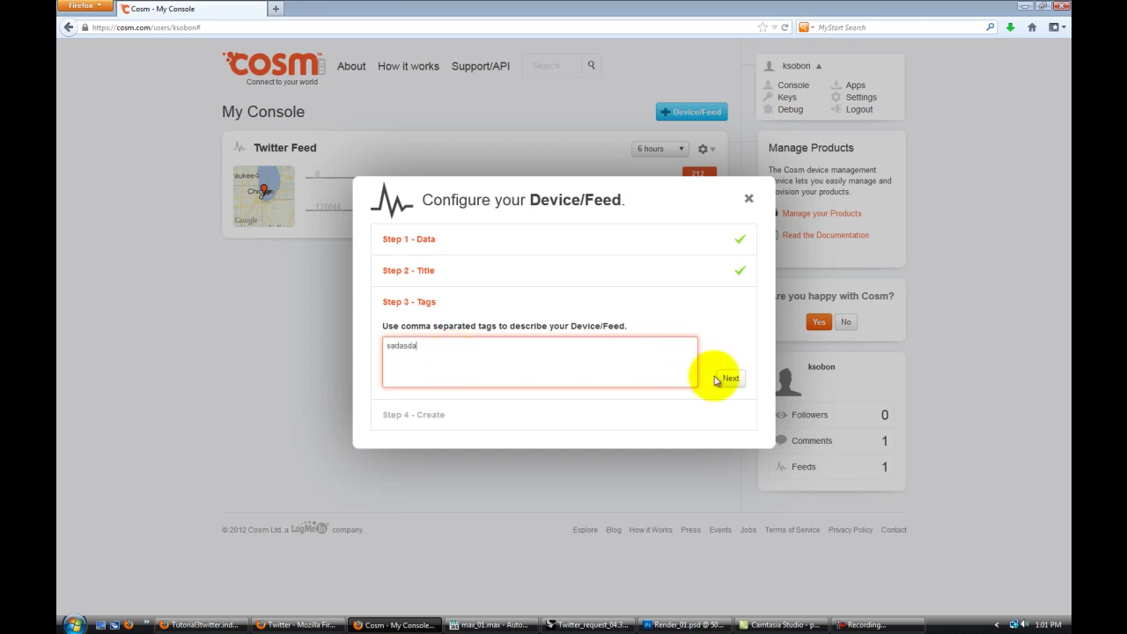
pyautogui.moveTo(498, 353); pyautogui.dragTo(329, 353)
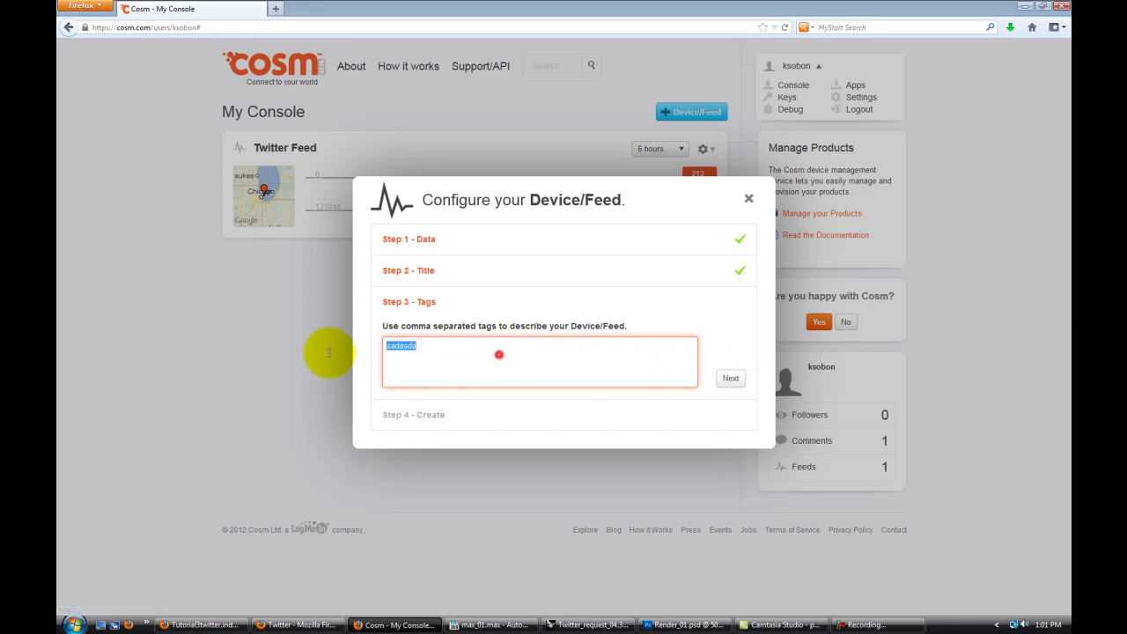
pyautogui.click(732, 380)
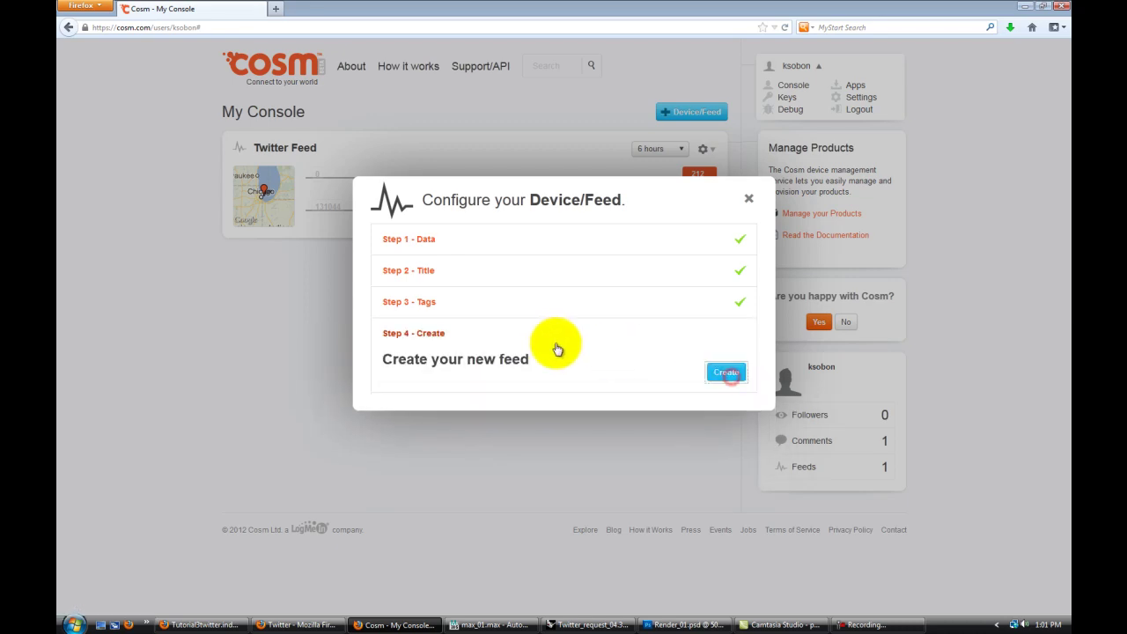
pyautogui.click(727, 373)
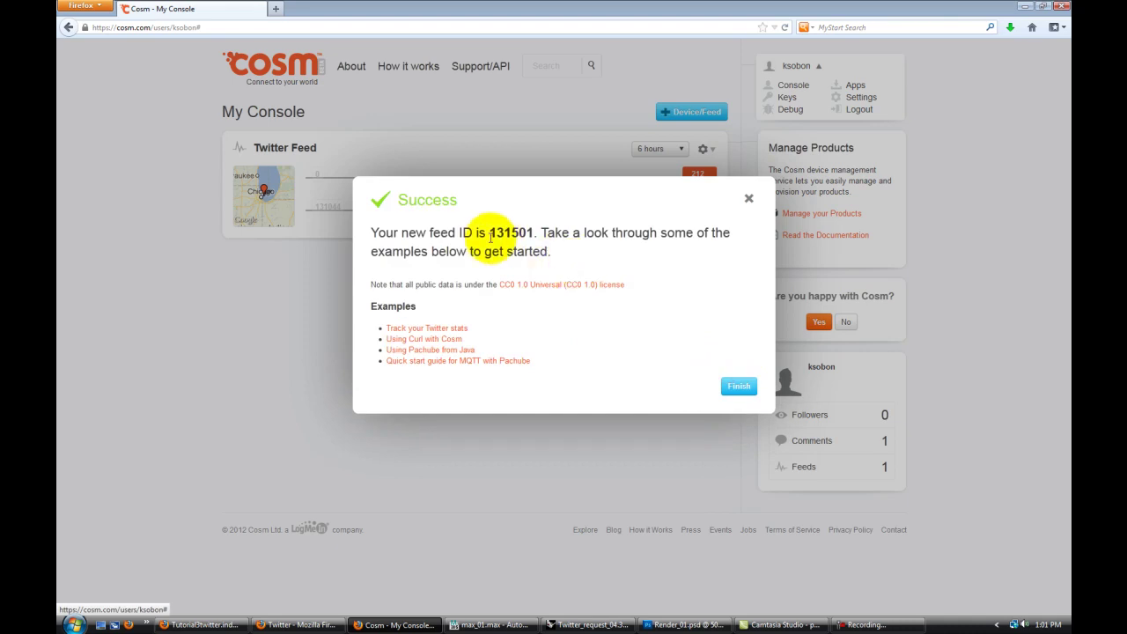
pyautogui.moveTo(372, 232); pyautogui.dragTo(498, 232)
pyautogui.moveTo(490, 232); pyautogui.dragTo(535, 232)
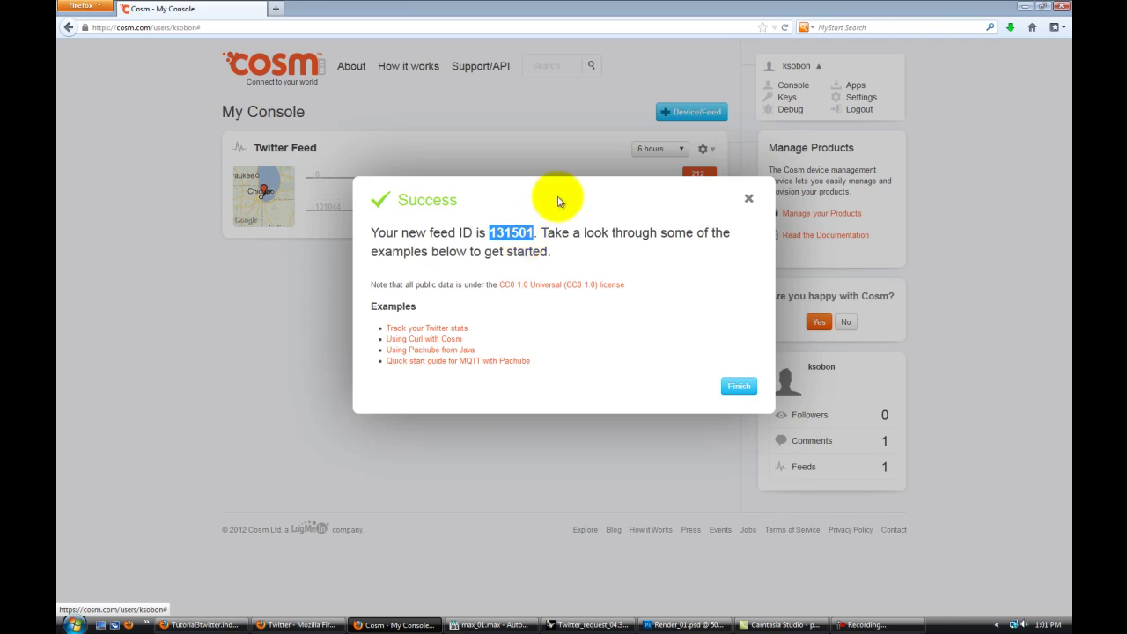
pyautogui.click(738, 385)
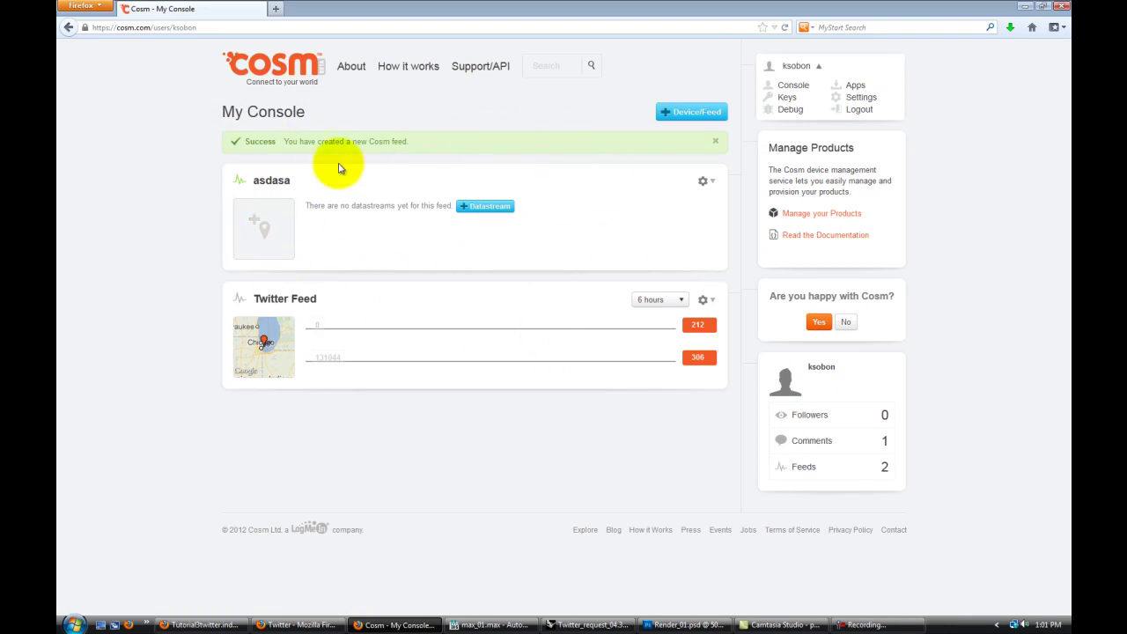
# Add a datastream to the asdasa feed with ID 0 and the tag "point 1".
pyautogui.click(486, 211)
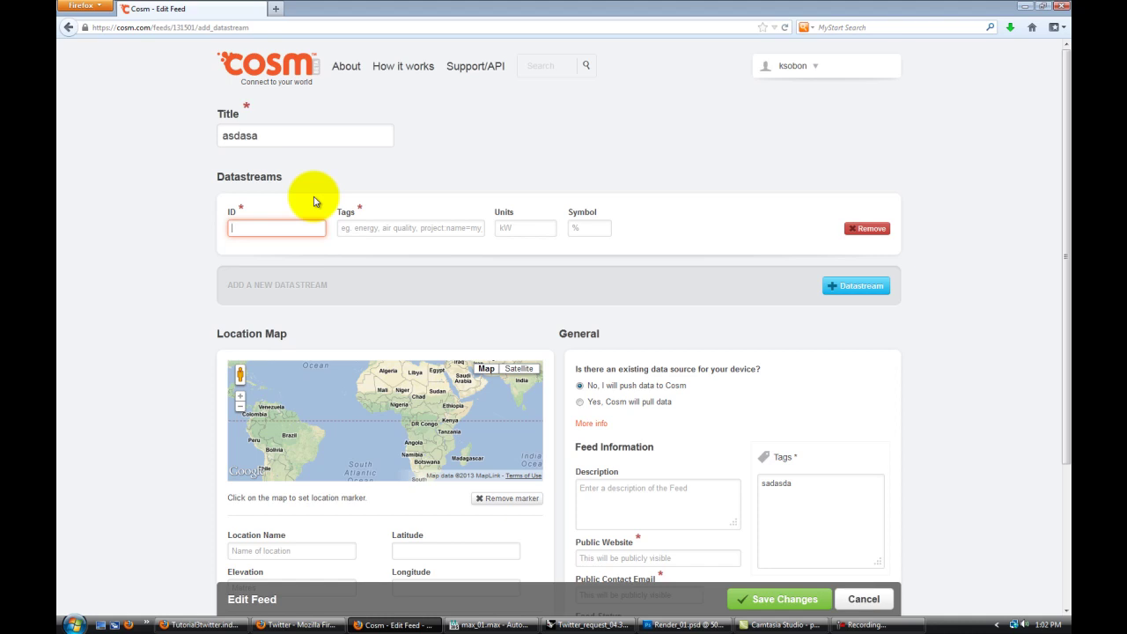
pyautogui.write('0')
pyautogui.click(371, 228)
pyautogui.write('point 1')
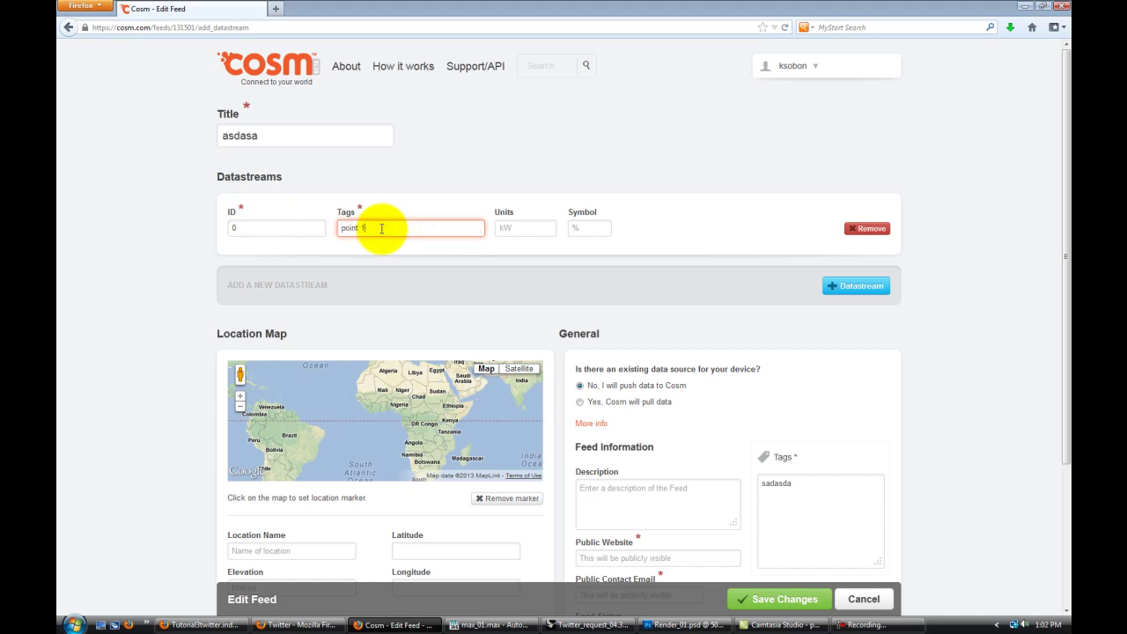
# Add a second datastream with ID 1 and the tag "asdad".
pyautogui.click(836, 286)
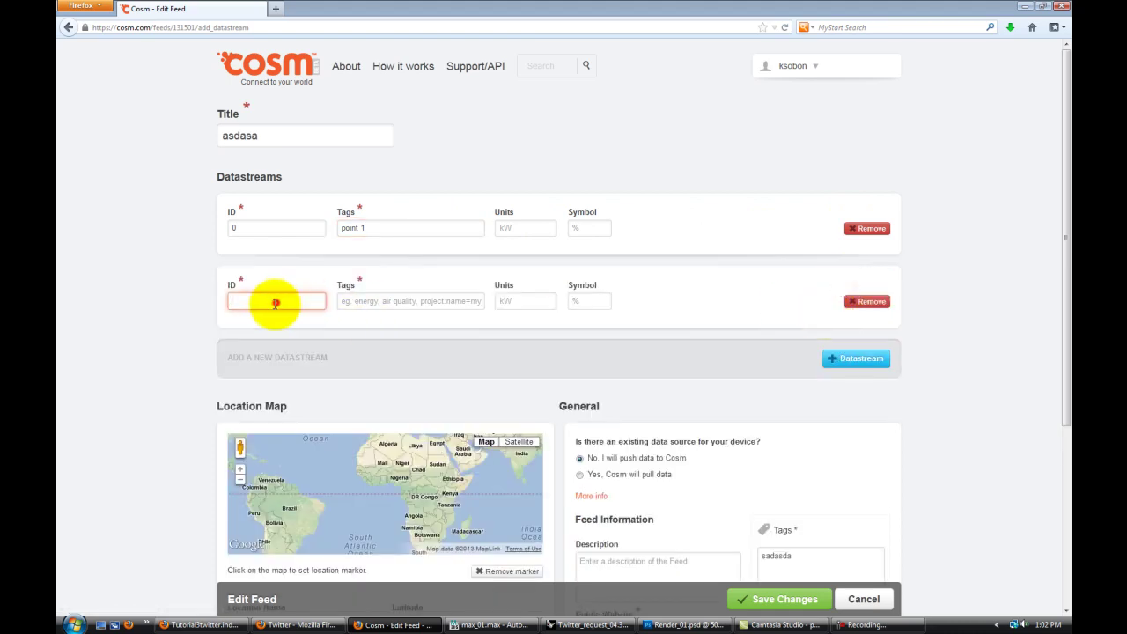
pyautogui.write('1')
pyautogui.click(390, 303)
pyautogui.write('asdad')
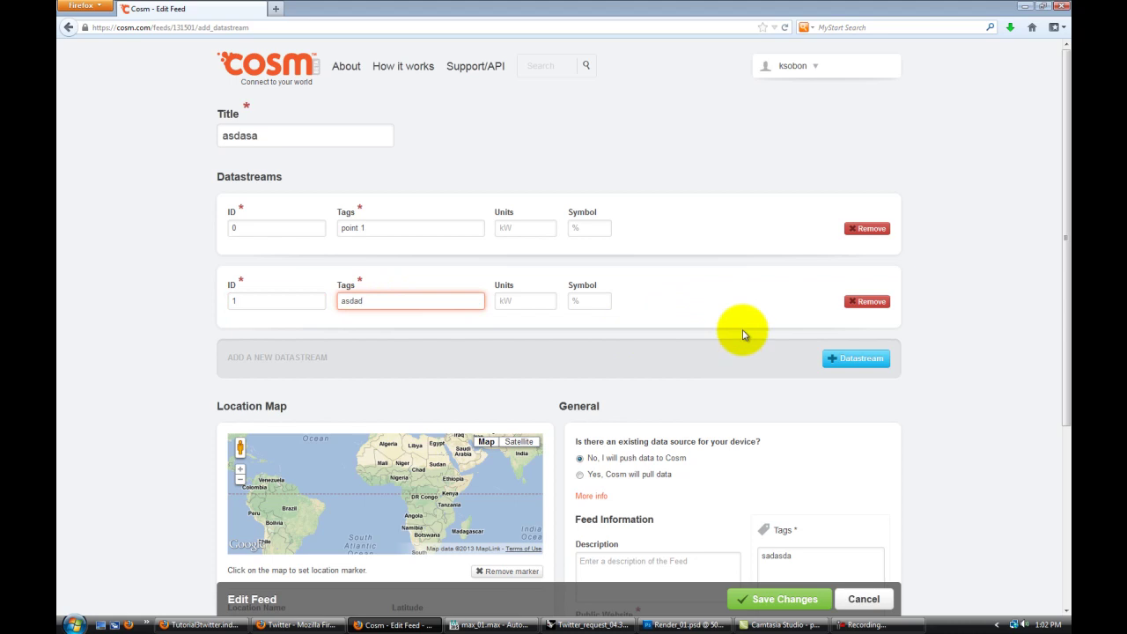
pyautogui.click(950, 303)
# Look over the feed's general information fields and save the feed changes.
pyautogui.scroll(-5, 949, 305)
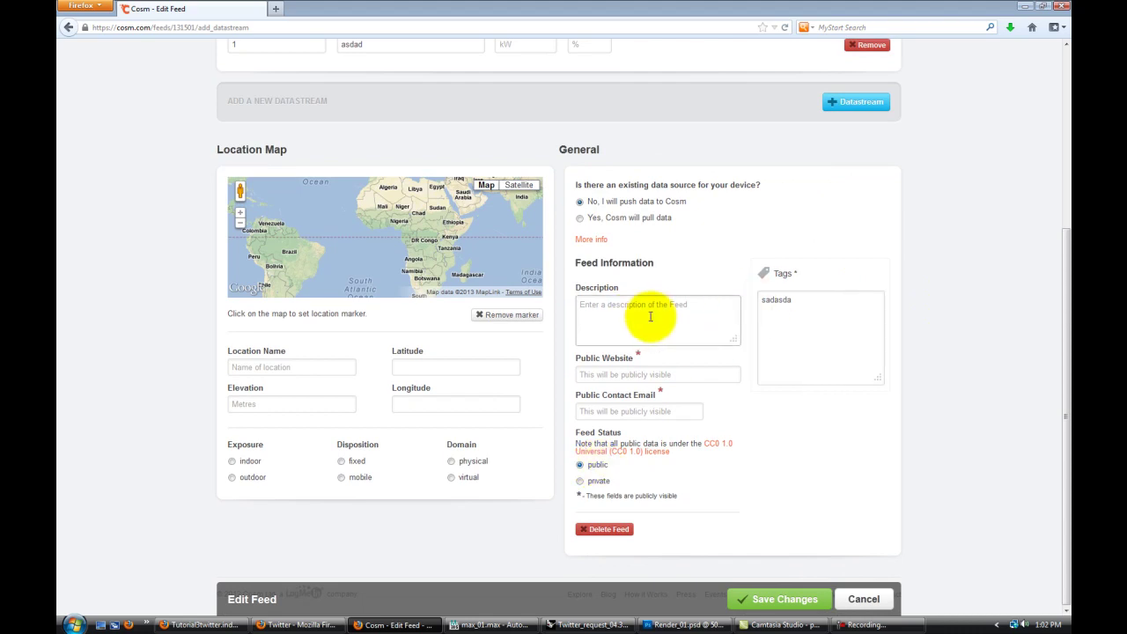
pyautogui.click(640, 375)
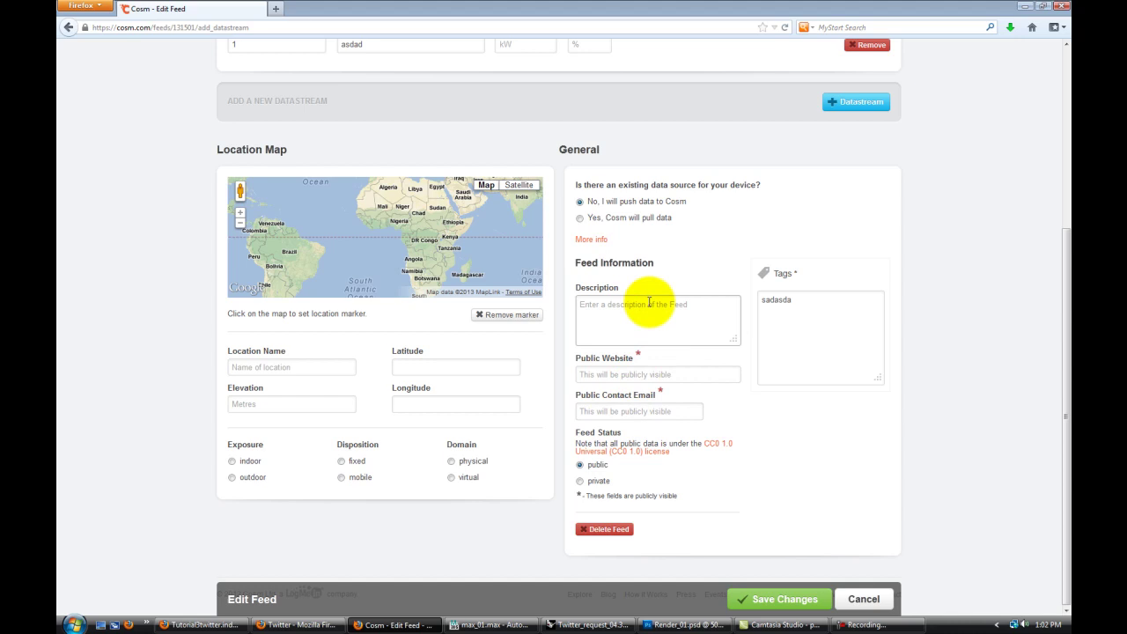
pyautogui.scroll(5, 830, 302)
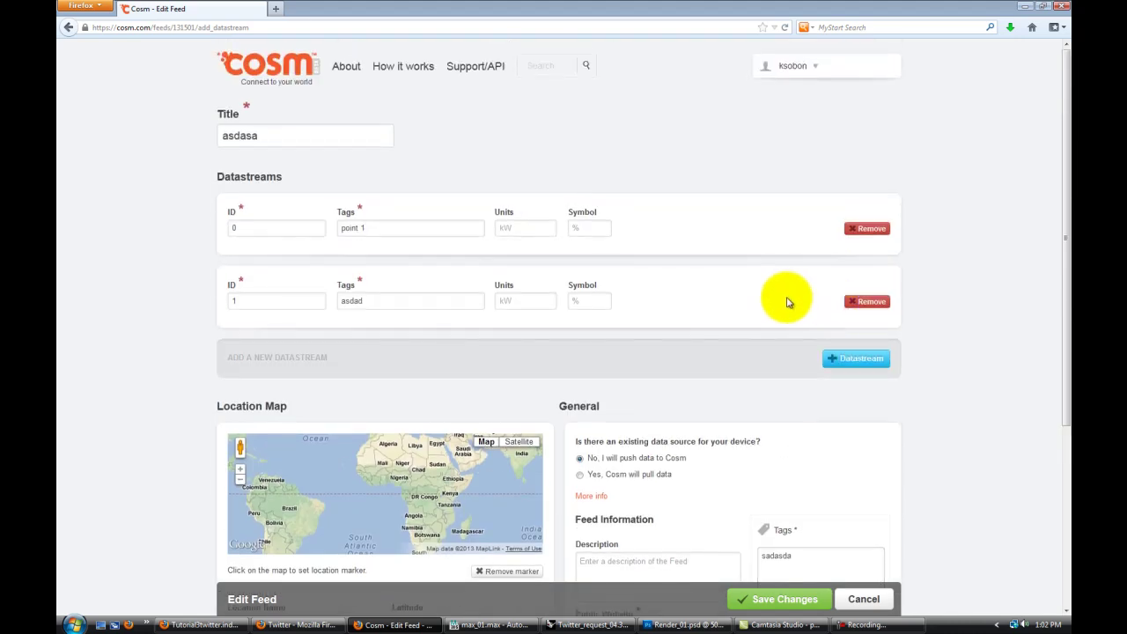
pyautogui.scroll(-3, 787, 302)
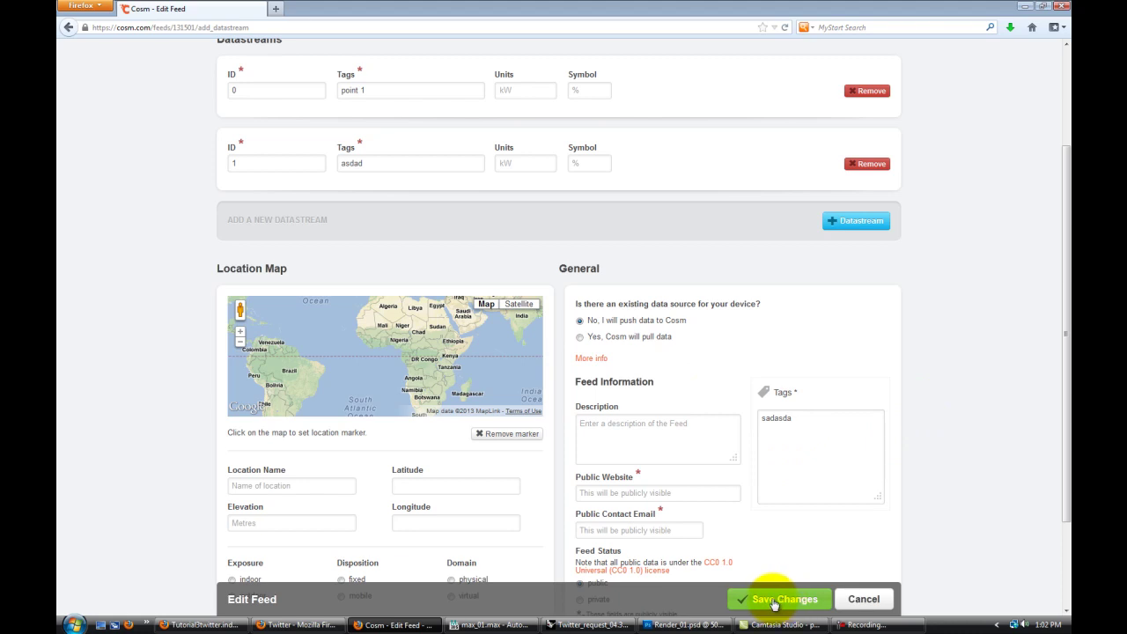
pyautogui.click(775, 604)
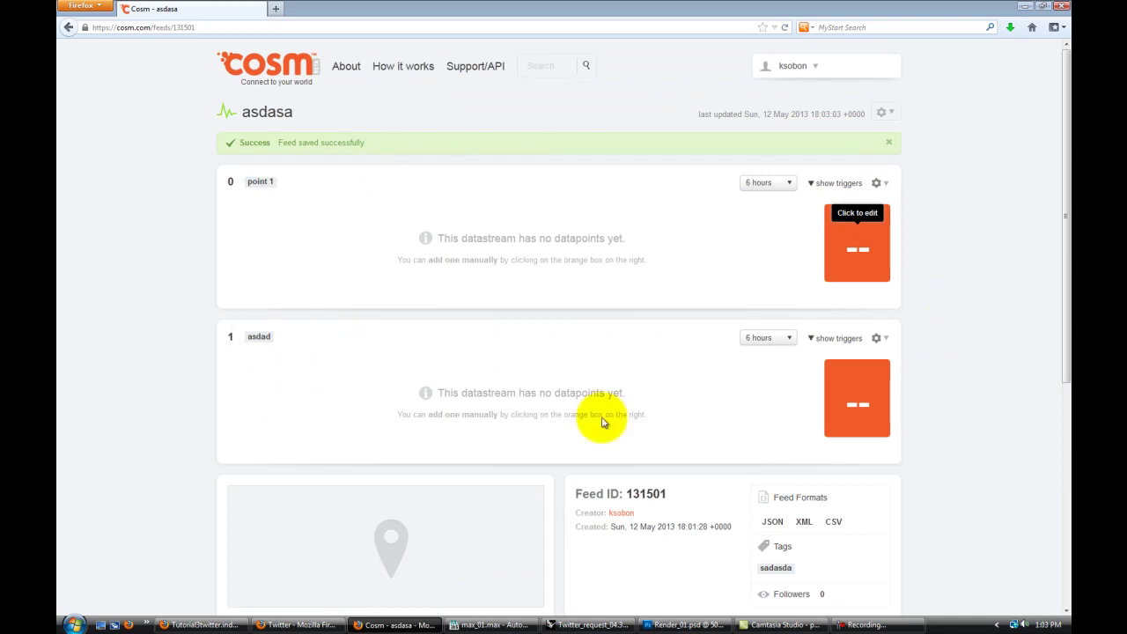
# Set the current value of datastream 0 (point 1) to 422 and save it.
pyautogui.click(857, 254)
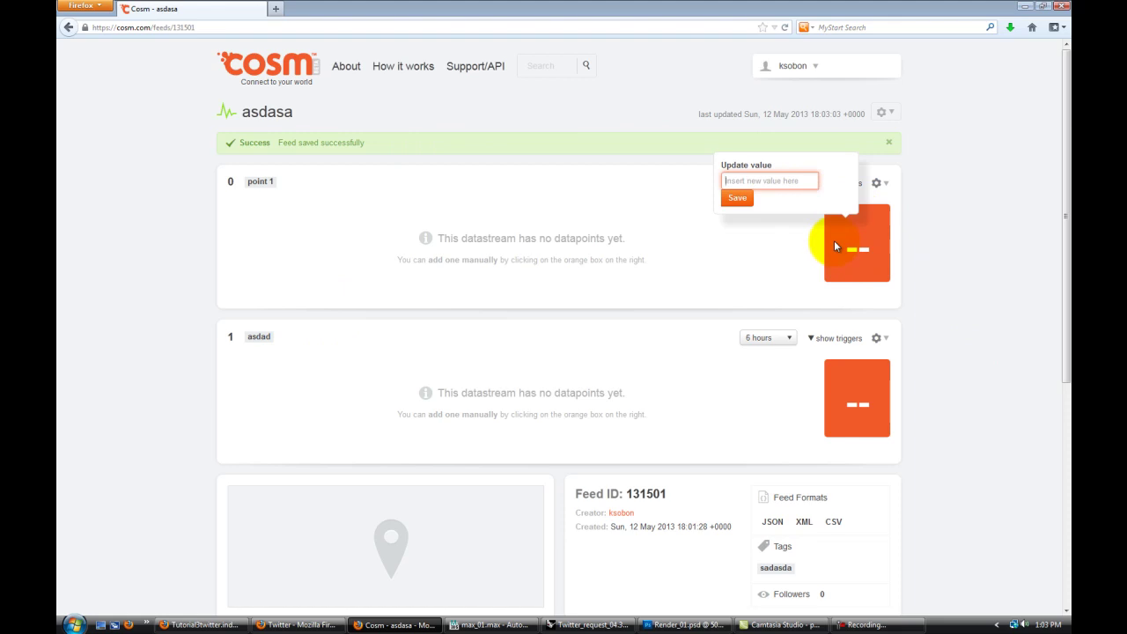
pyautogui.write('422')
pyautogui.click(737, 197)
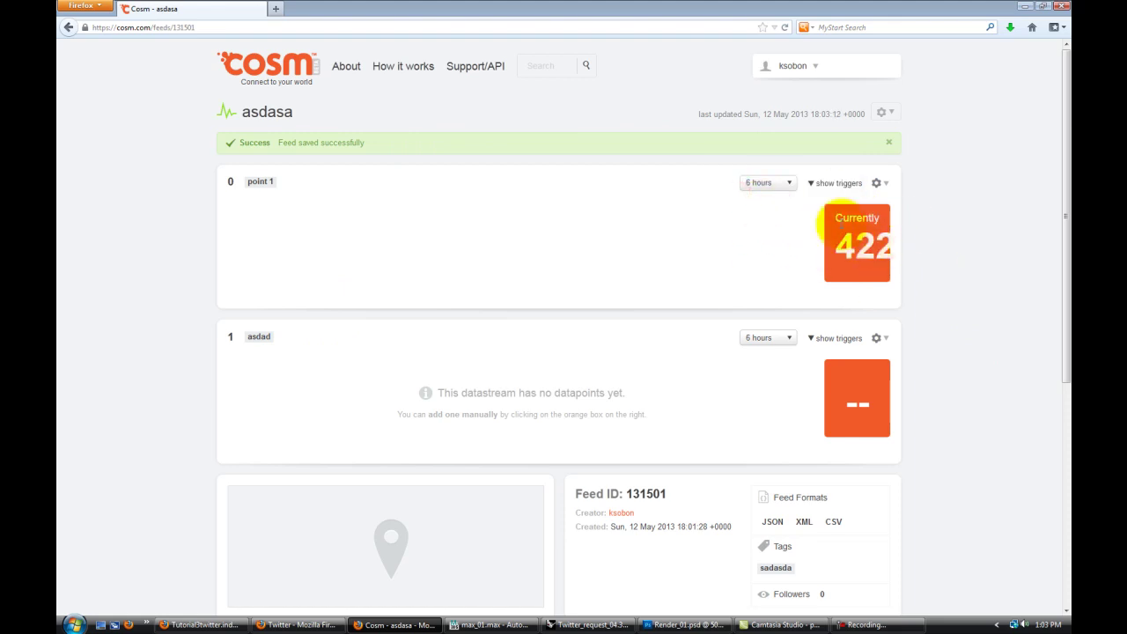
# Set the current value of datastream 1 (asdad) to 4542 and save it.
pyautogui.click(859, 394)
pyautogui.write('4542')
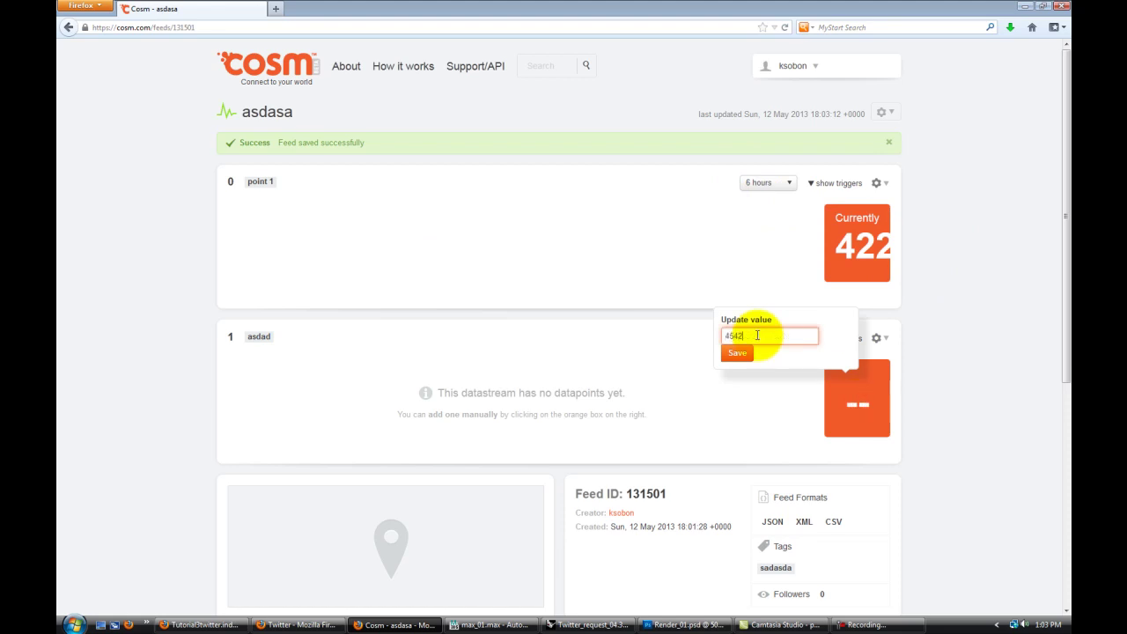
pyautogui.click(741, 353)
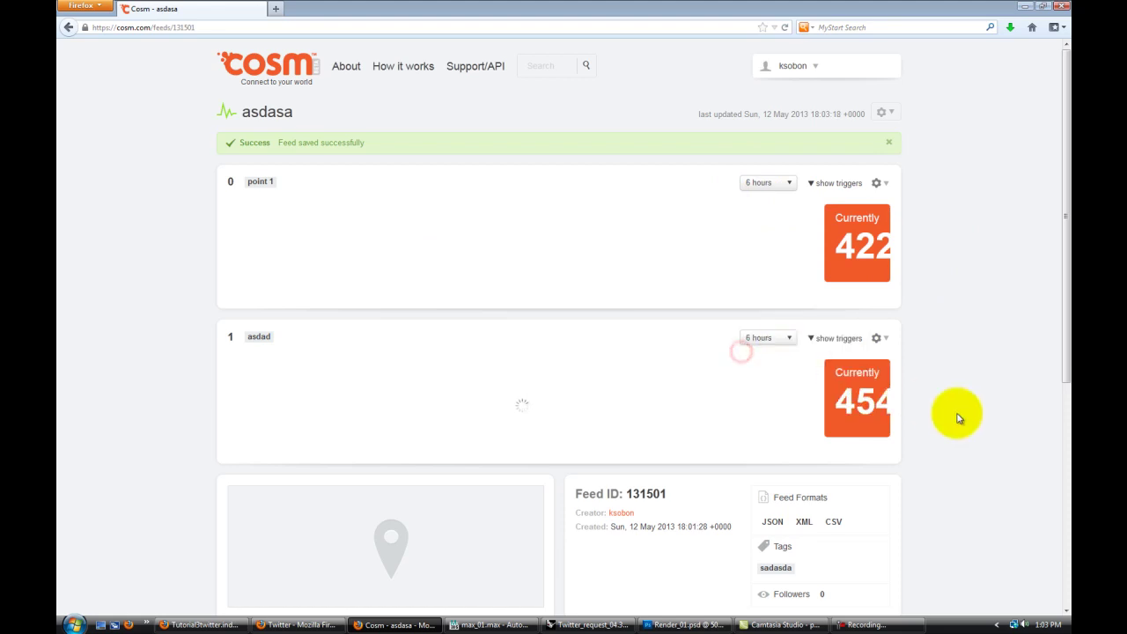
pyautogui.click(956, 349)
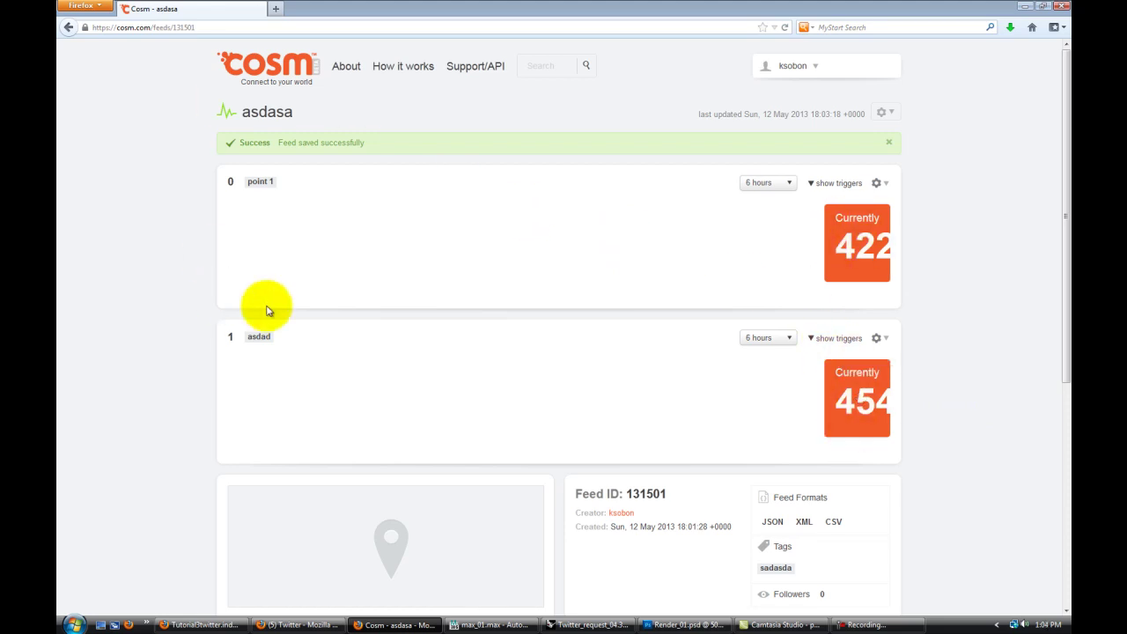
# Go to the account's API keys and create a new secure sharing key labelled "asdas" with all access privileges.
pyautogui.click(260, 80)
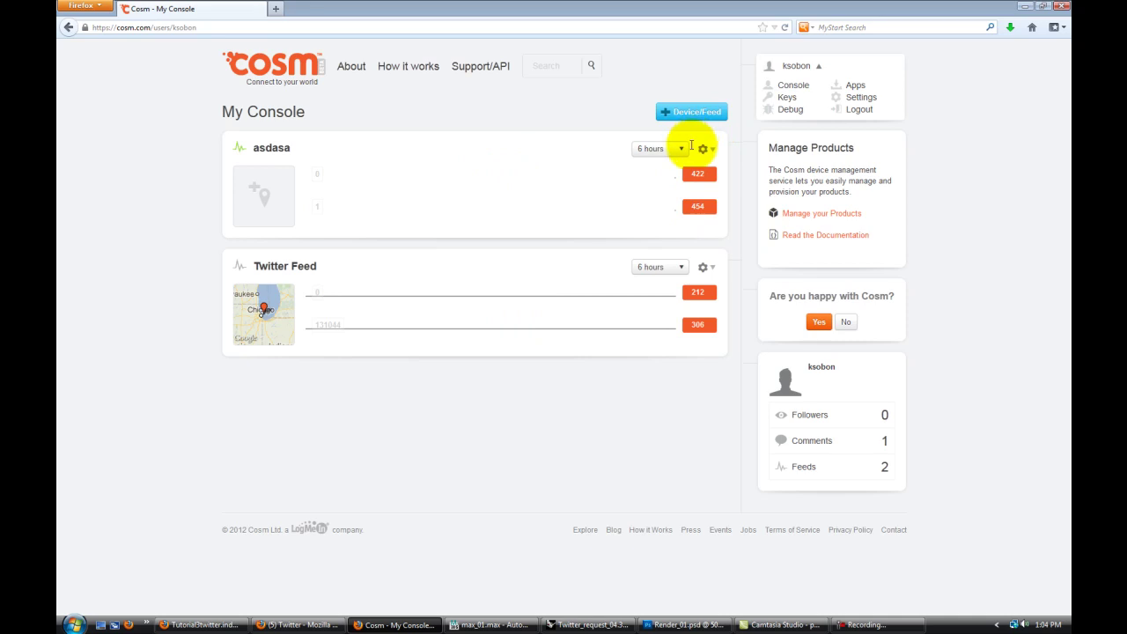
pyautogui.click(787, 100)
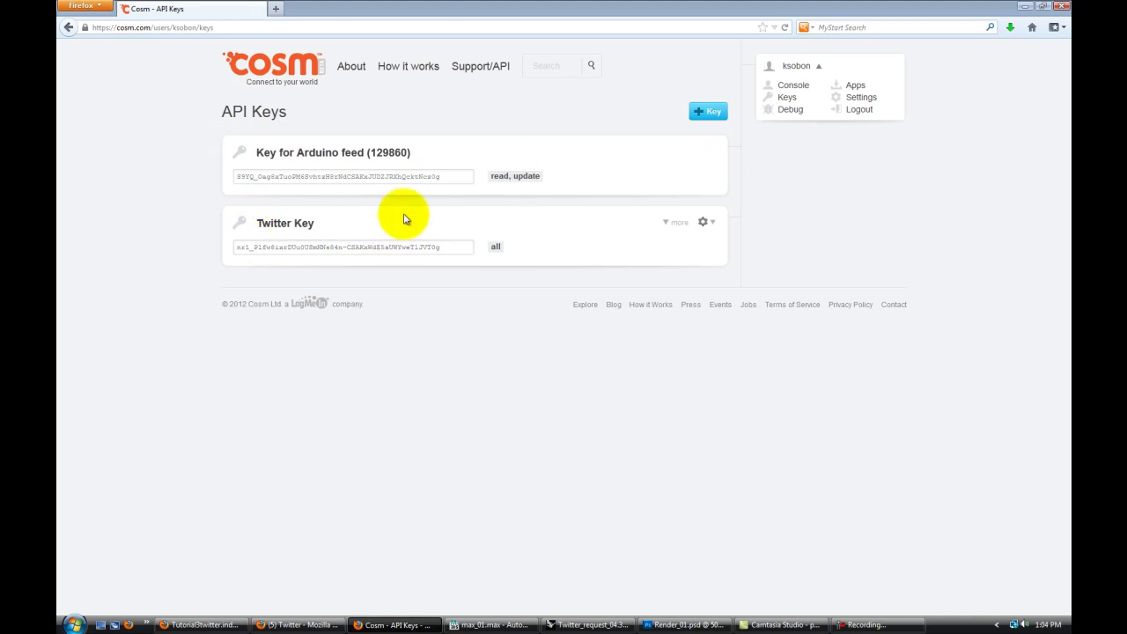
pyautogui.click(698, 117)
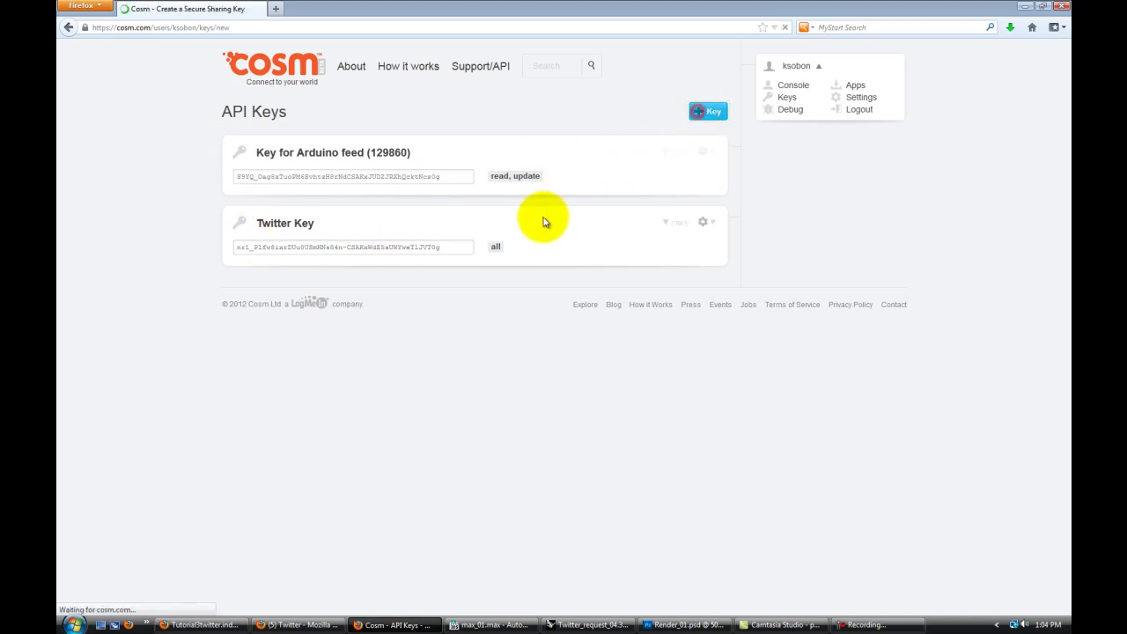
pyautogui.click(371, 177)
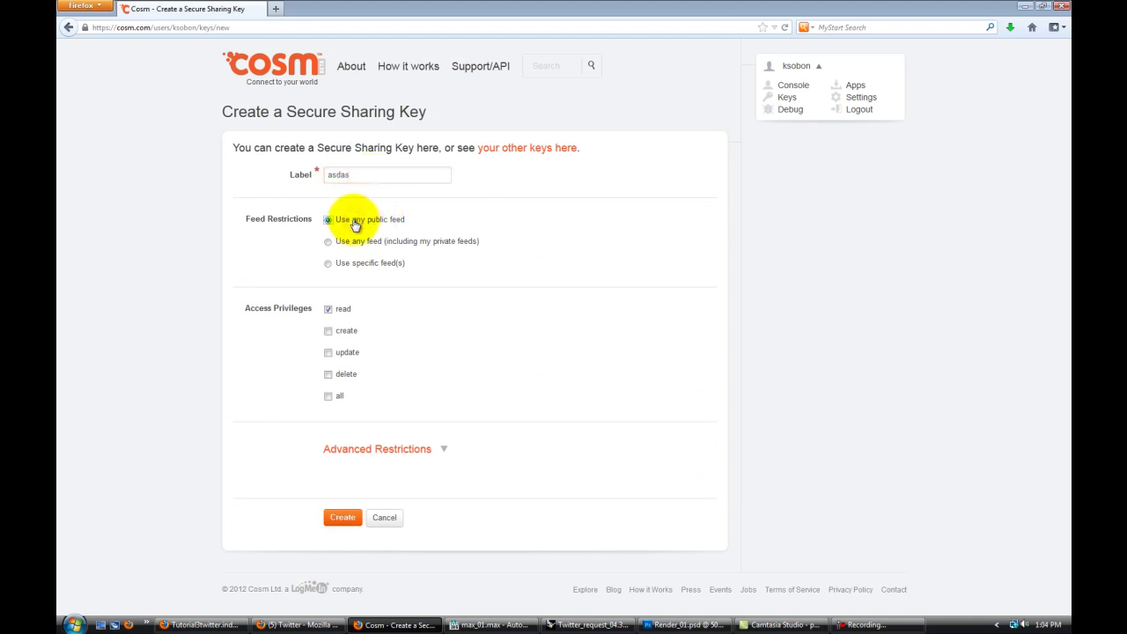
pyautogui.click(327, 397)
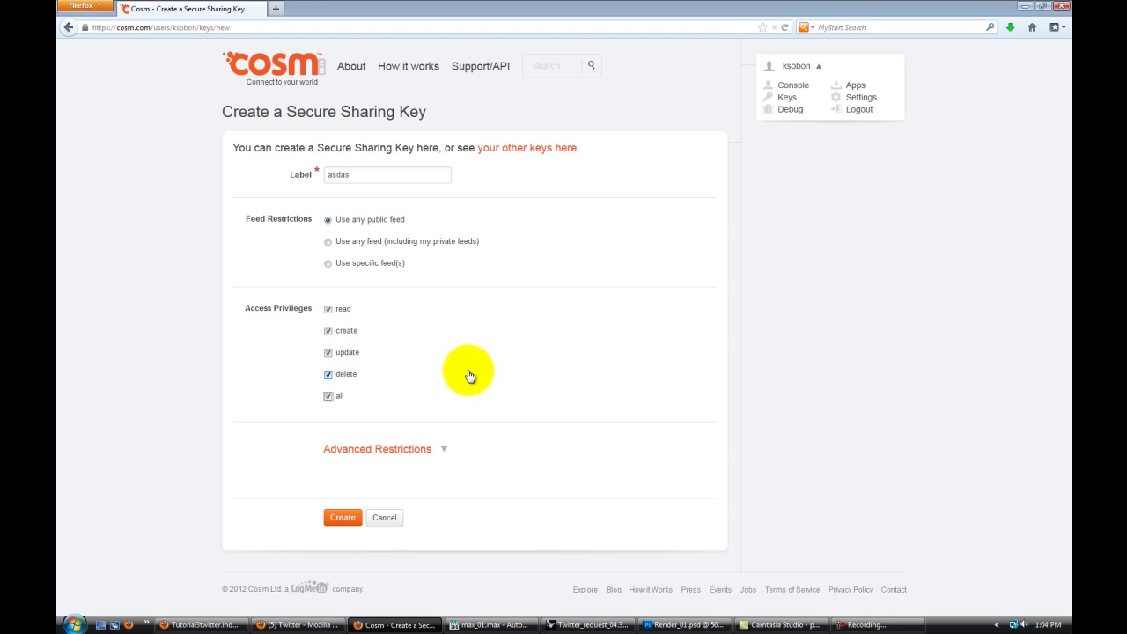
pyautogui.click(342, 517)
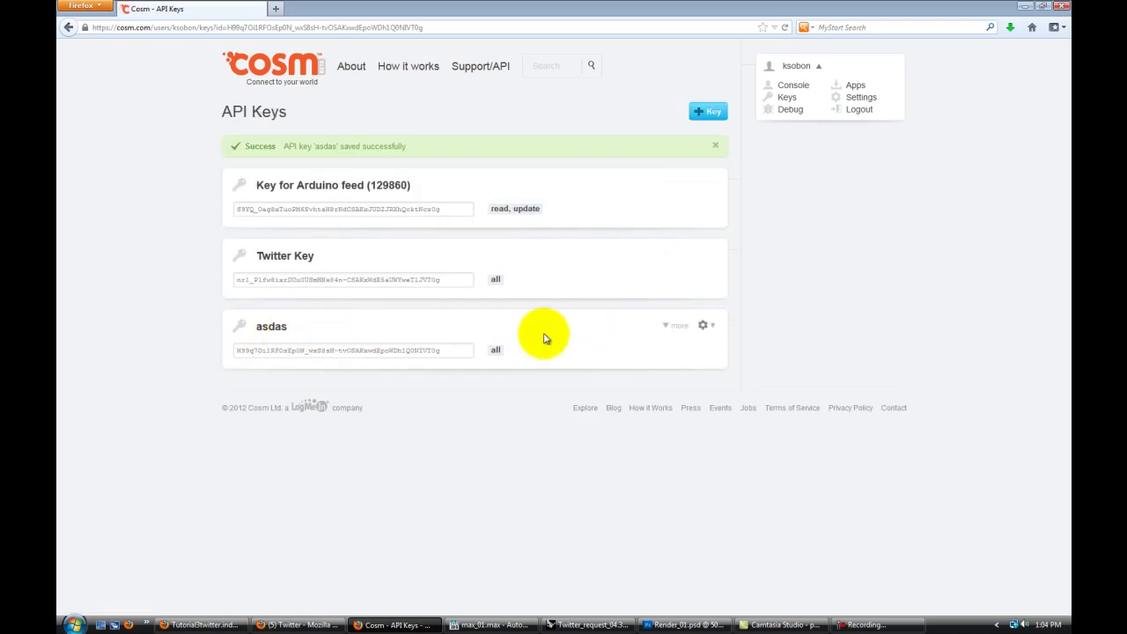
pyautogui.click(428, 354)
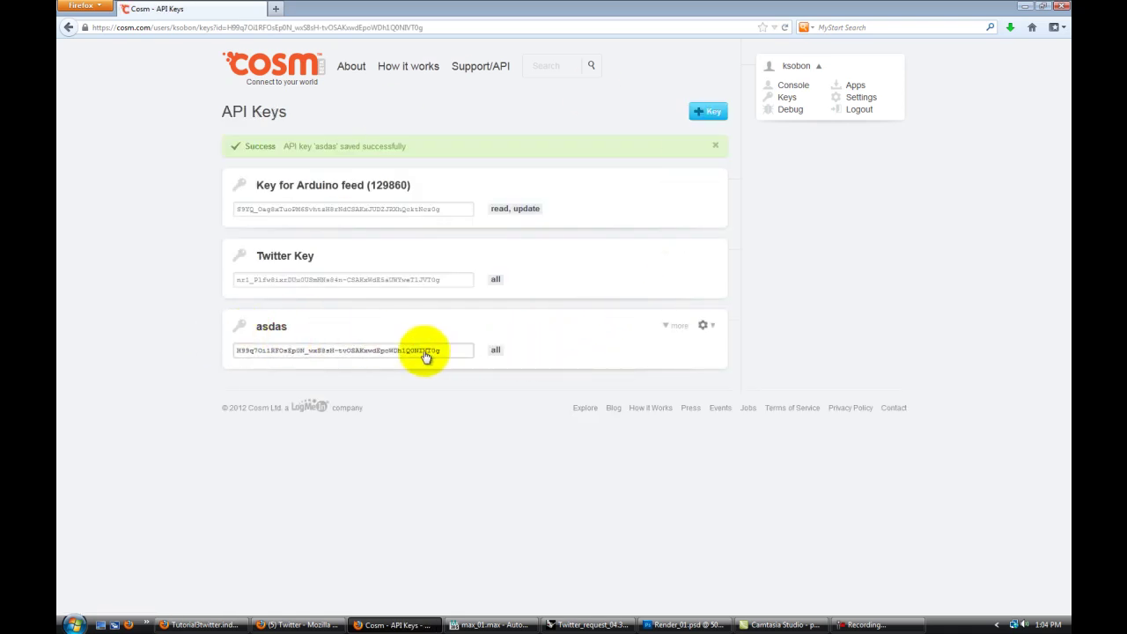
pyautogui.tripleClick(346, 354)
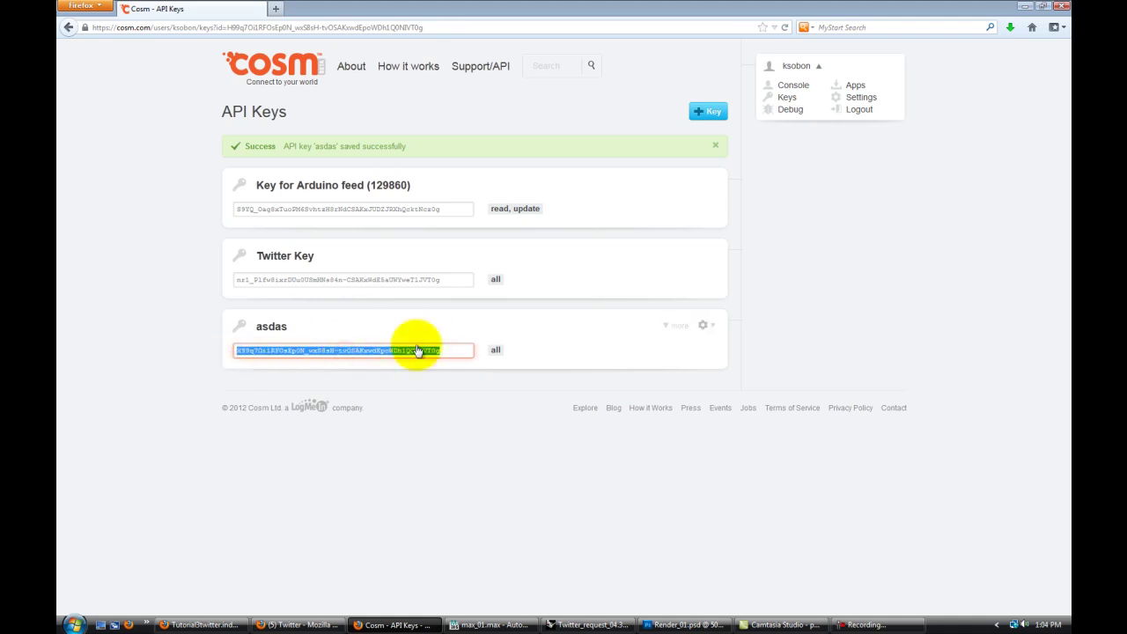
pyautogui.click(401, 318)
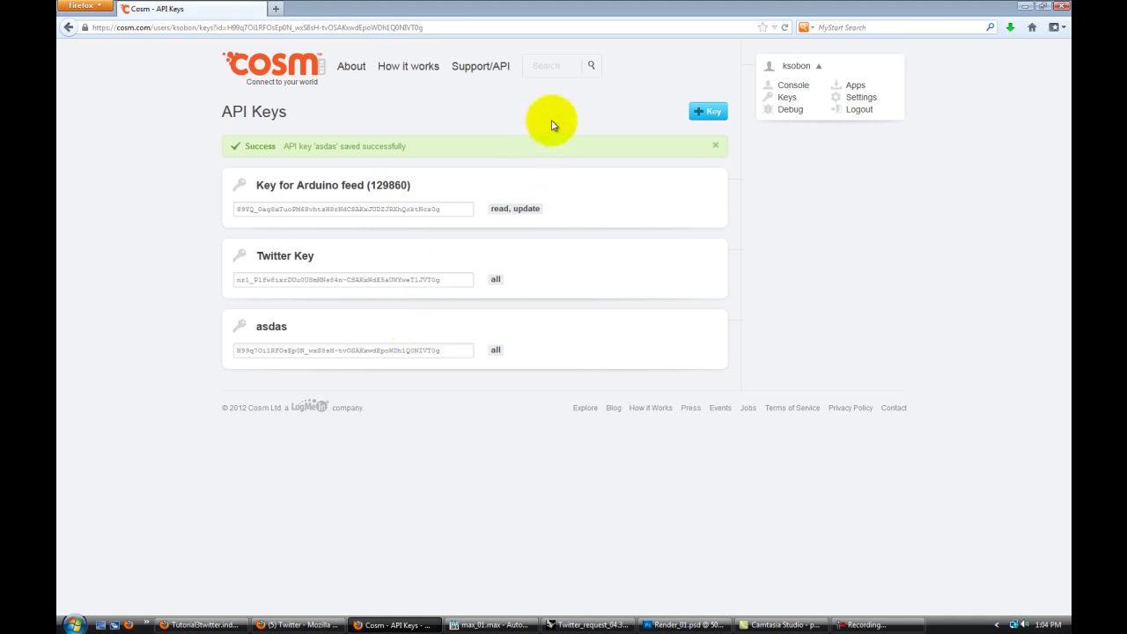
# Switch to Grasshopper and move the entire existing definition aside to free canvas space in front of its sliders.
pyautogui.click(585, 625)
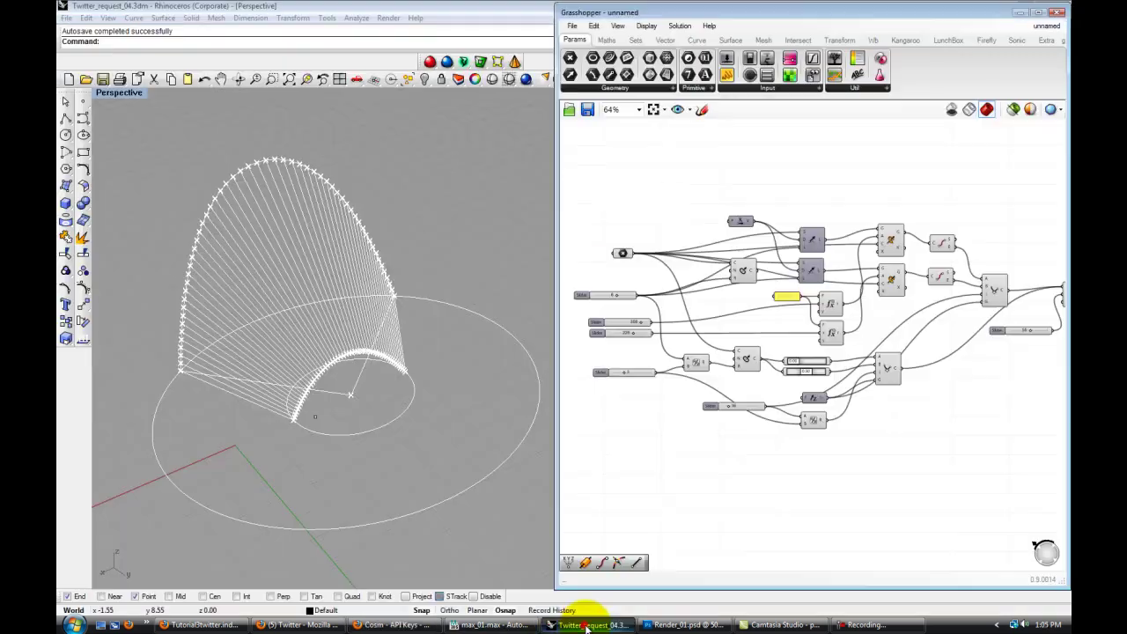
pyautogui.click(667, 456)
pyautogui.scroll(2, 743, 352)
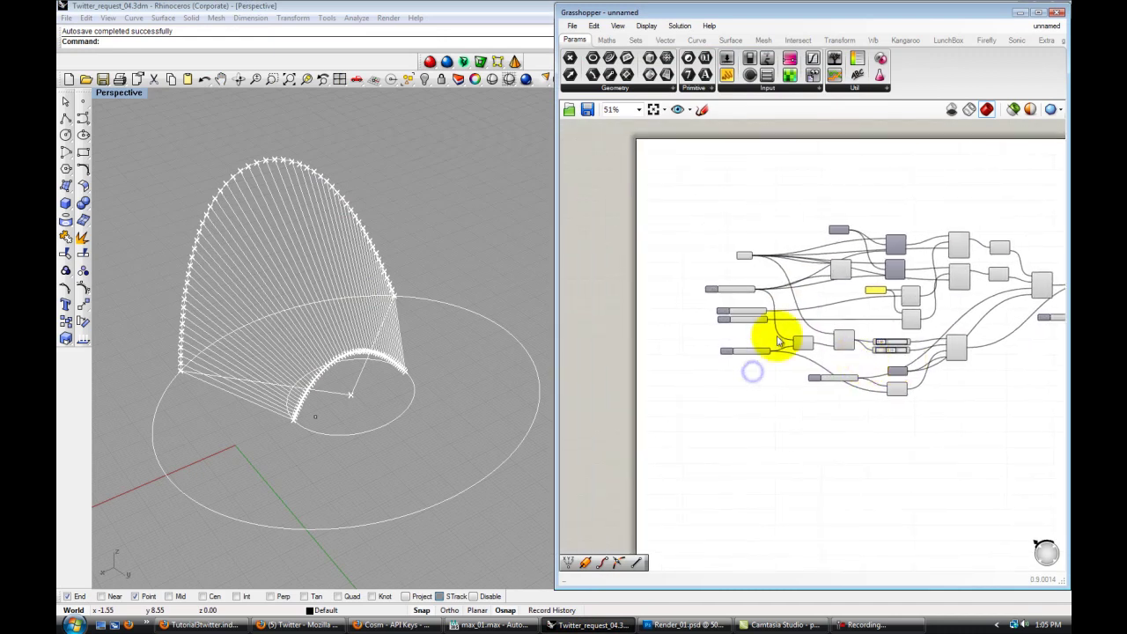
pyautogui.scroll(-2, 729, 332)
pyautogui.moveTo(925, 408); pyautogui.dragTo(604, 269)
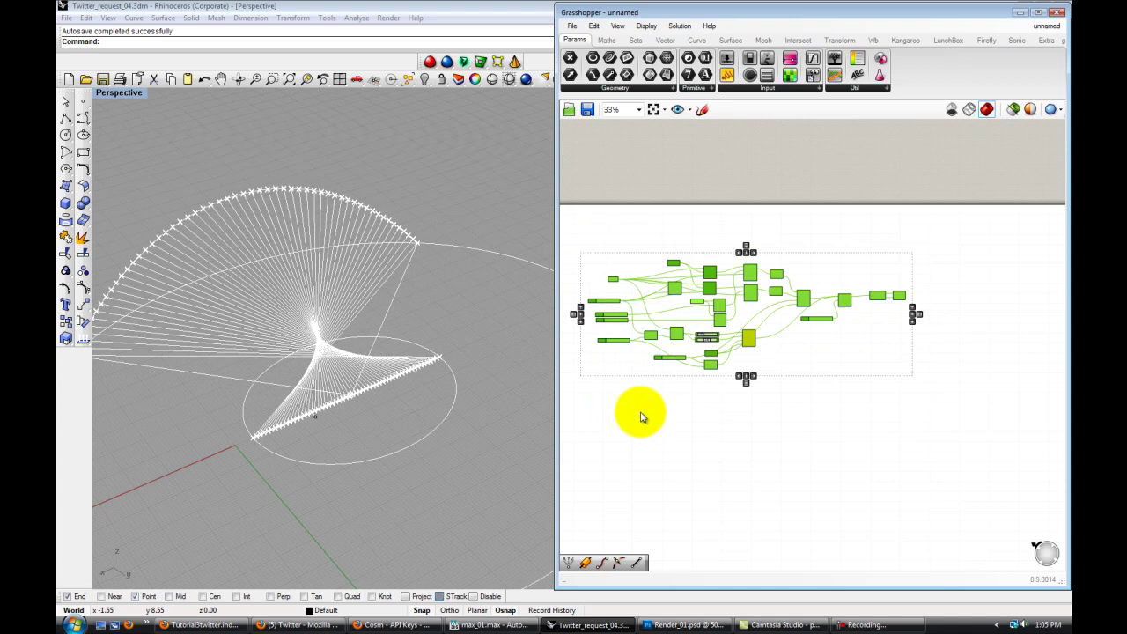
pyautogui.click(692, 420)
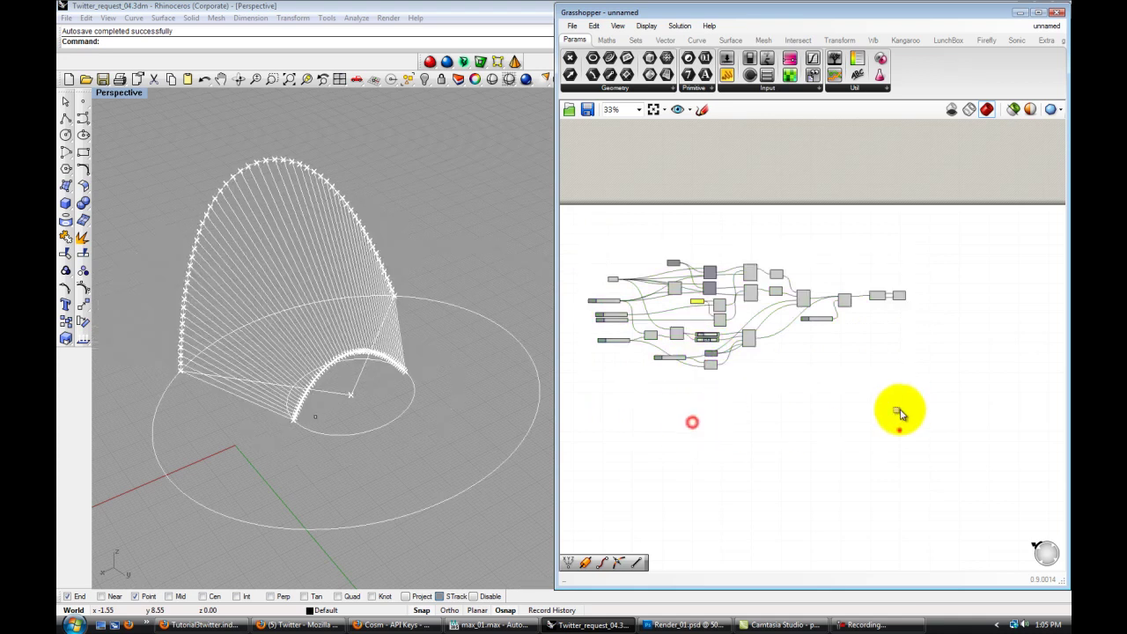
pyautogui.moveTo(898, 428); pyautogui.dragTo(652, 257)
pyautogui.moveTo(914, 389); pyautogui.dragTo(597, 250)
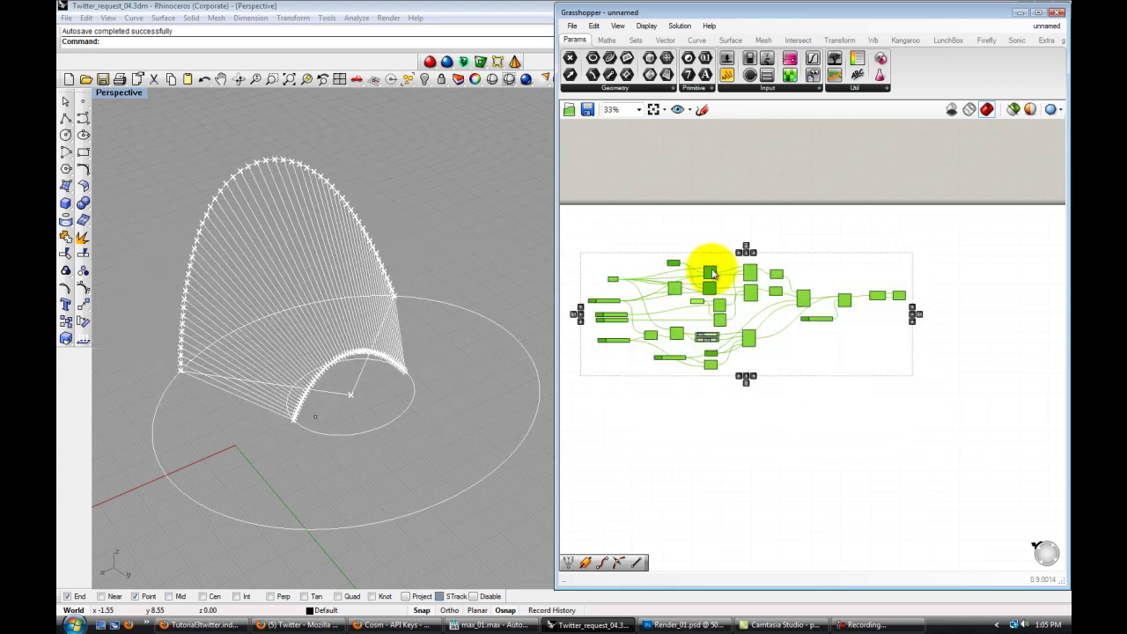
pyautogui.moveTo(711, 261); pyautogui.dragTo(853, 282)
pyautogui.click(743, 411)
pyautogui.scroll(4, 669, 317)
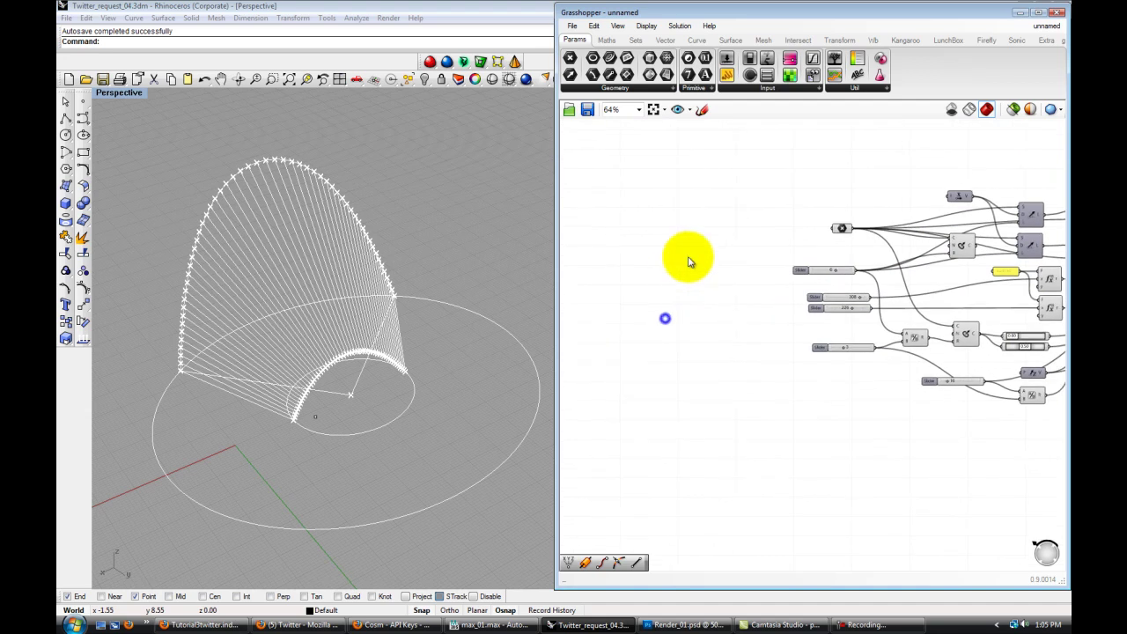
# Place Firefly's networking feed reader component (Feed Type) on the empty canvas ahead of the definition's sliders.
pyautogui.click(984, 40)
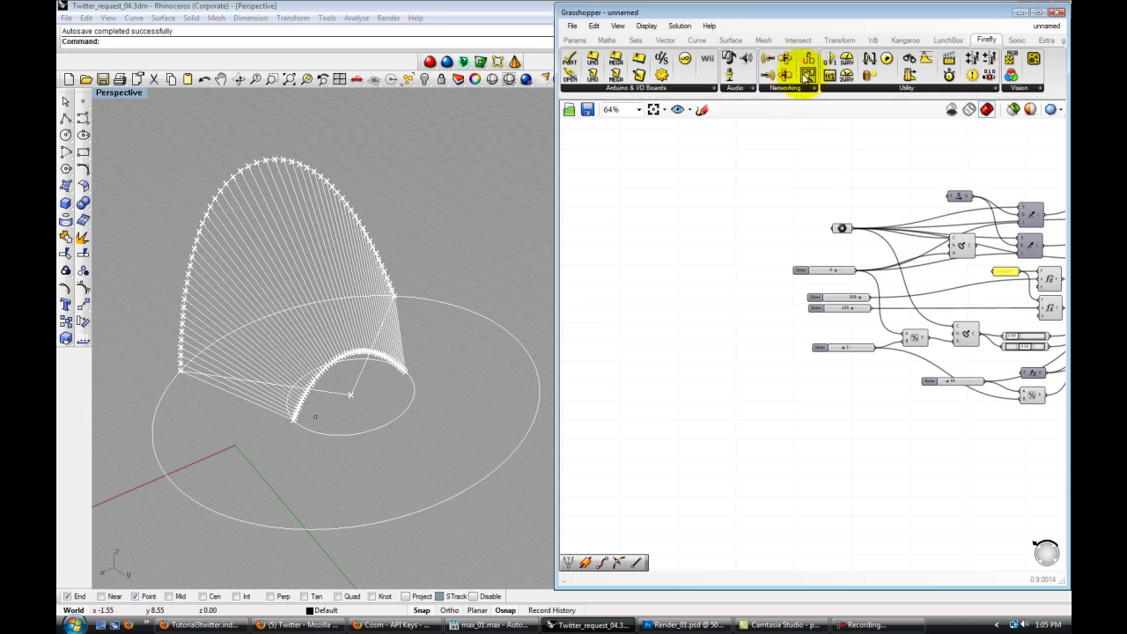
pyautogui.moveTo(807, 77); pyautogui.dragTo(676, 280)
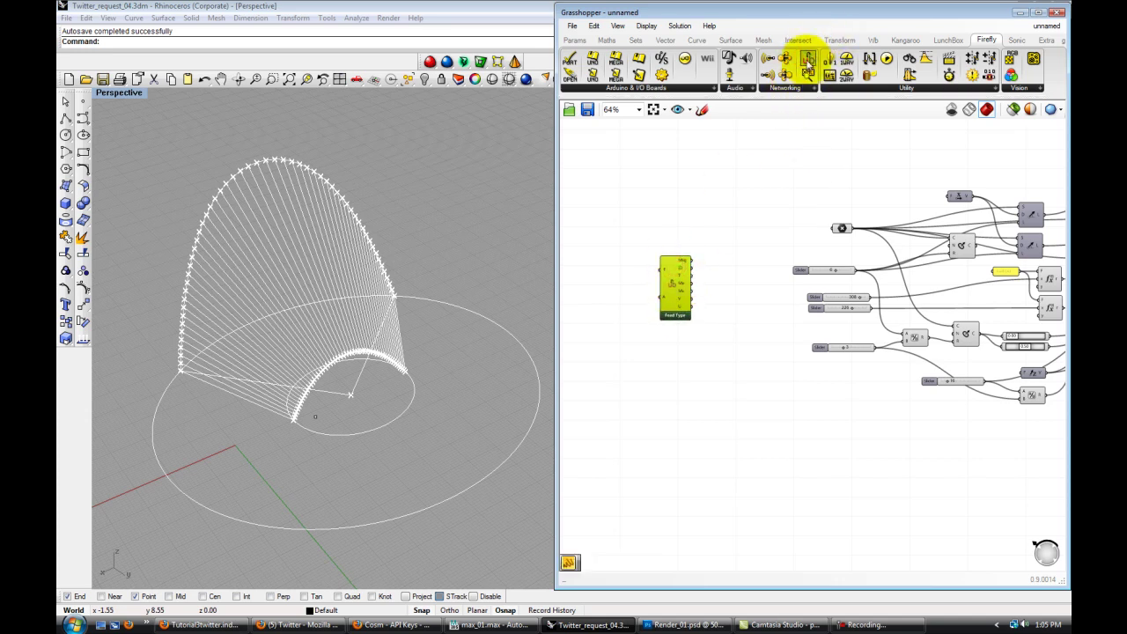
pyautogui.click(717, 282)
pyautogui.scroll(3, 717, 282)
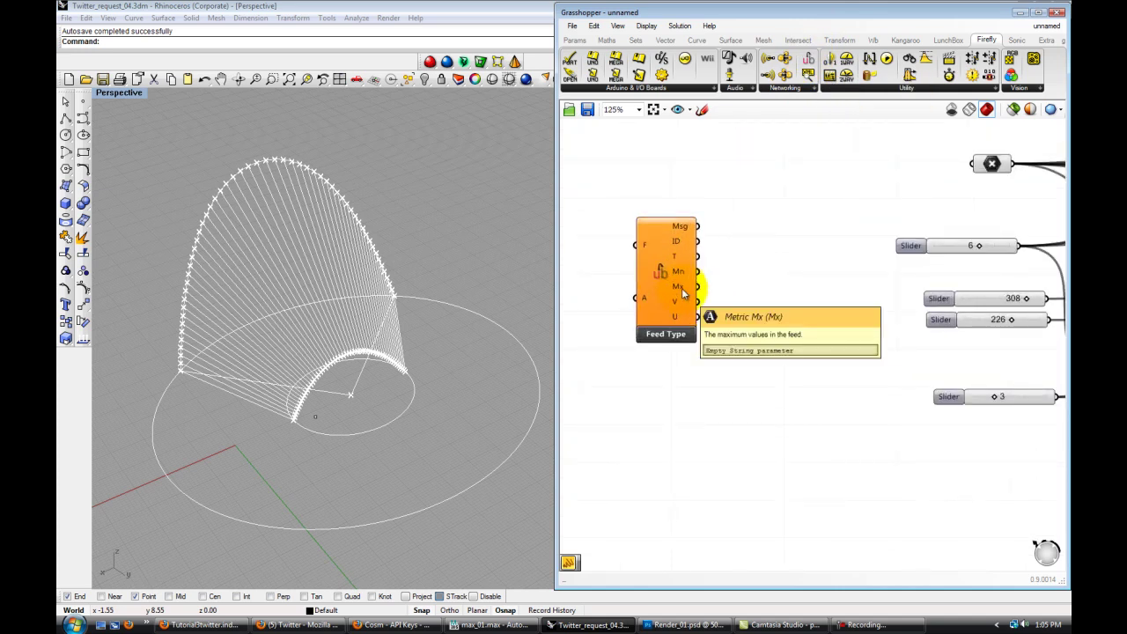
pyautogui.moveTo(682, 293); pyautogui.dragTo(707, 311)
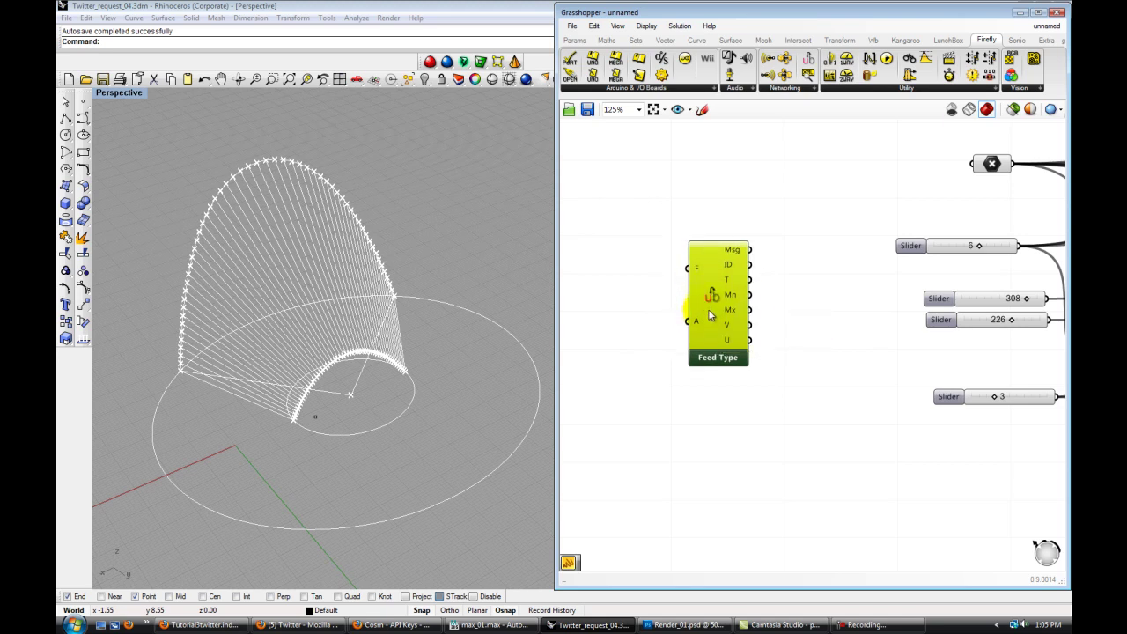
# Examine the feed reader component's F and A inputs to see what data it needs.
pyautogui.click(793, 327)
pyautogui.scroll(-2, 789, 327)
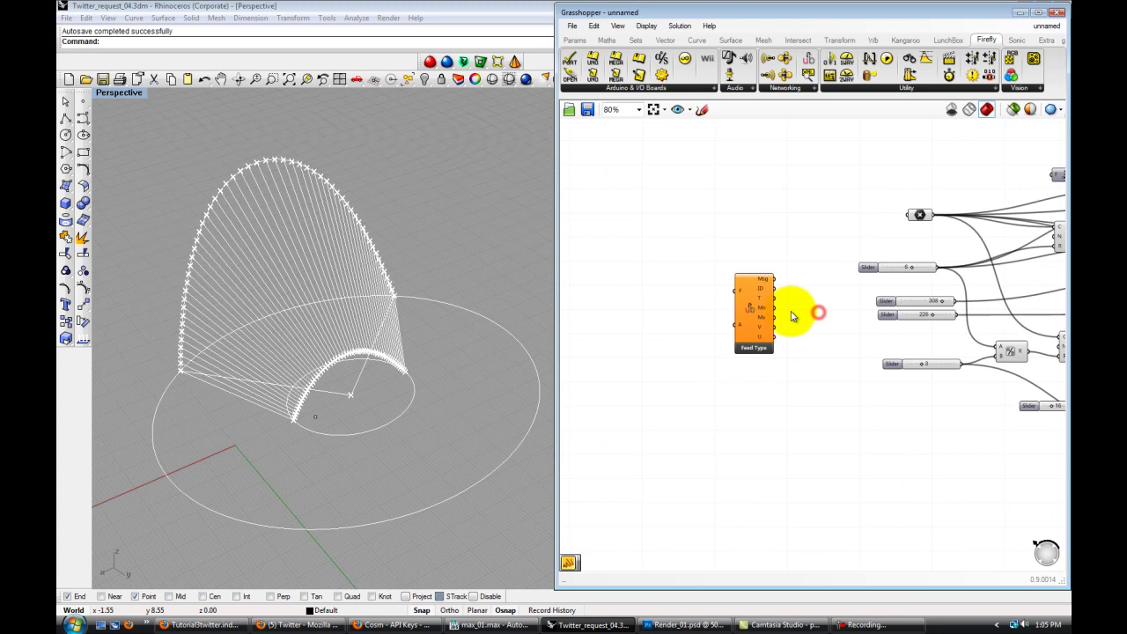
pyautogui.scroll(3, 733, 333)
pyautogui.click(762, 287)
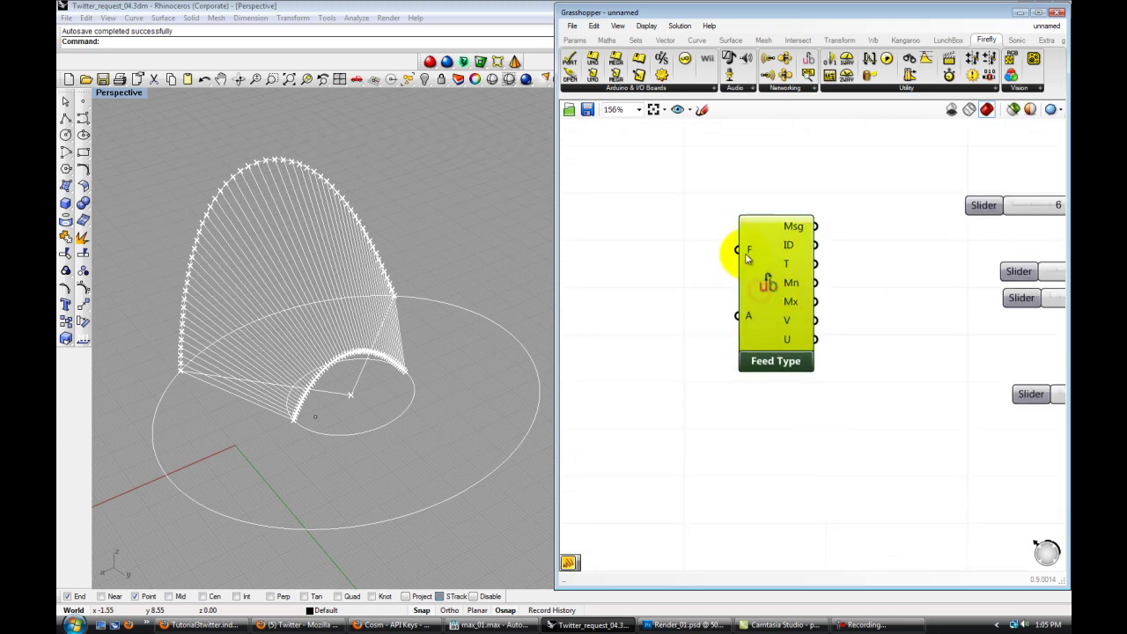
pyautogui.moveTo(748, 251)
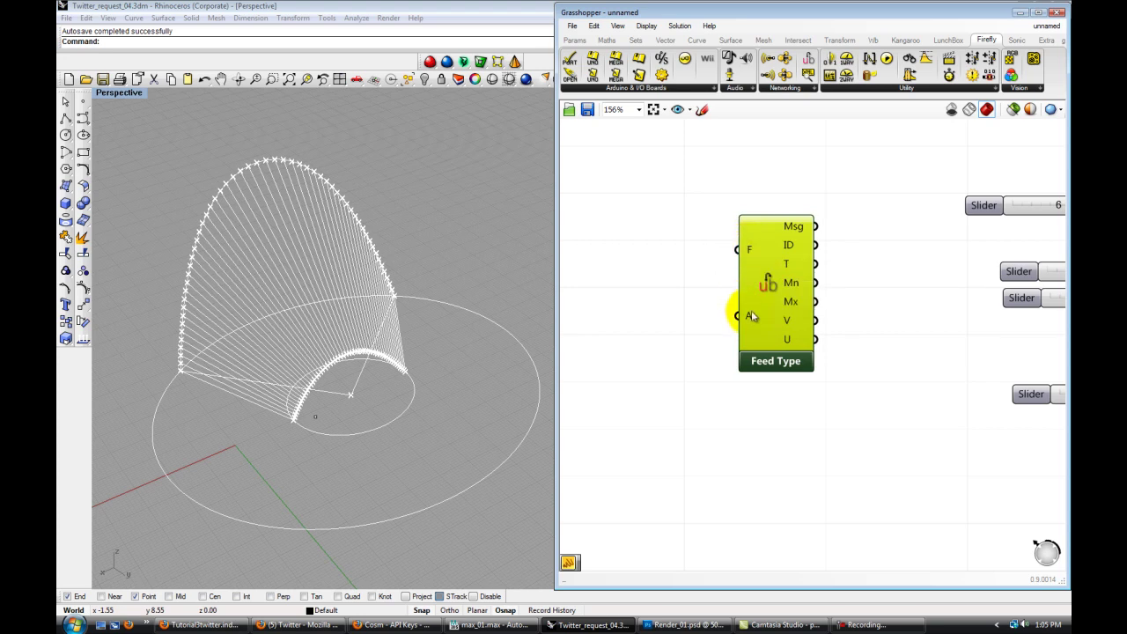
pyautogui.moveTo(748, 319)
pyautogui.click(679, 292)
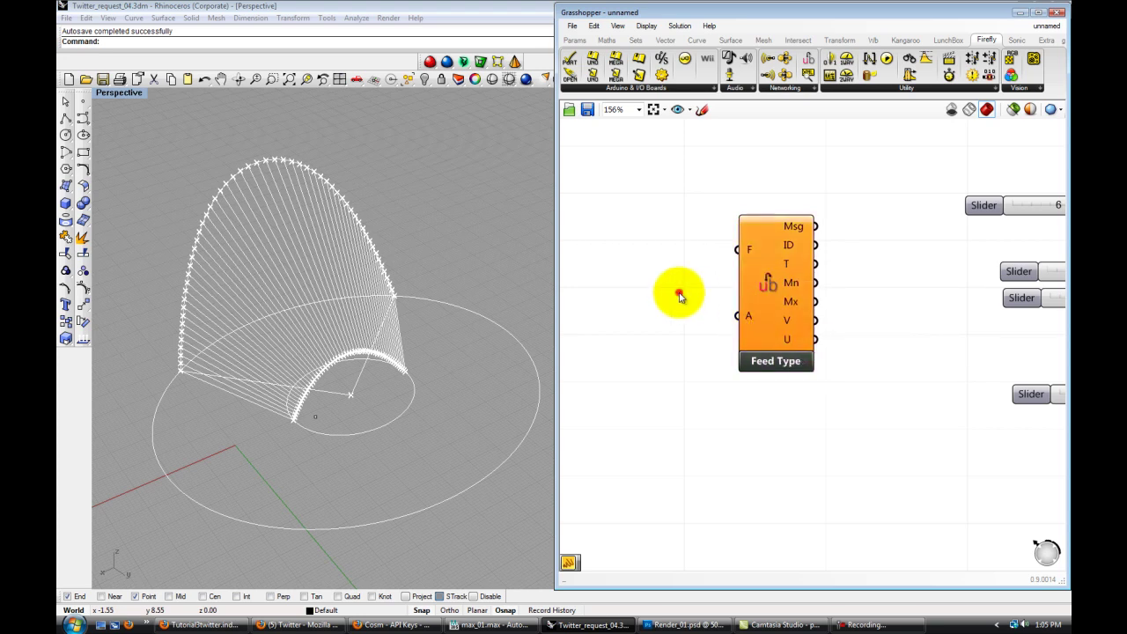
pyautogui.click(747, 287)
pyautogui.click(822, 304)
pyautogui.scroll(-1, 677, 320)
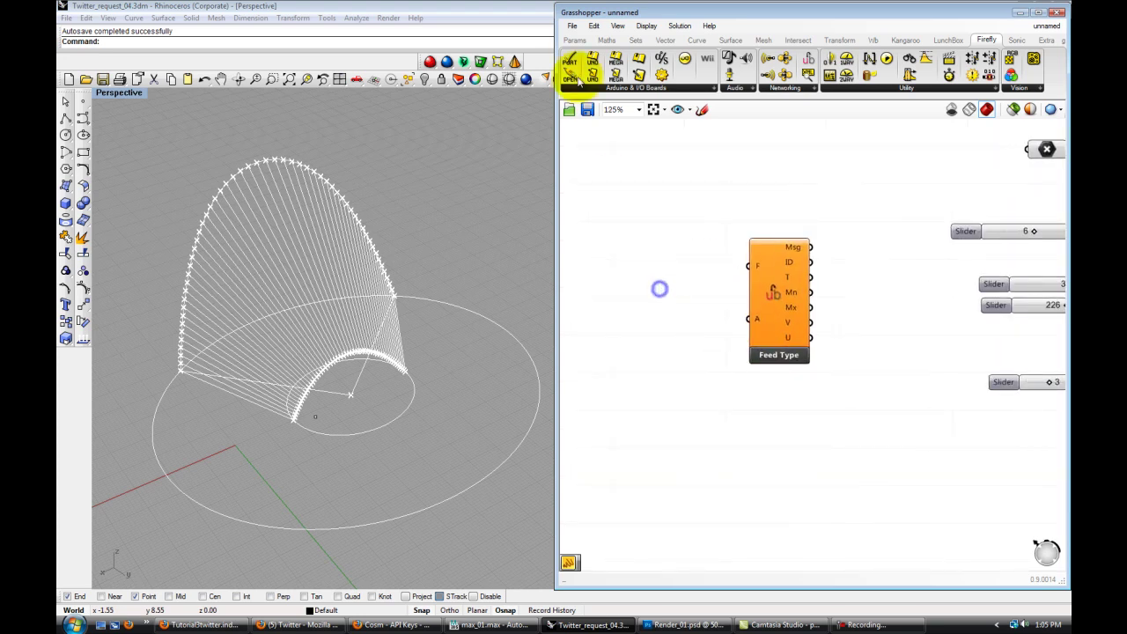
# Place two empty text panels, one above the other, beside the feed reader component's inputs.
pyautogui.click(574, 39)
pyautogui.moveTo(727, 75); pyautogui.dragTo(654, 245)
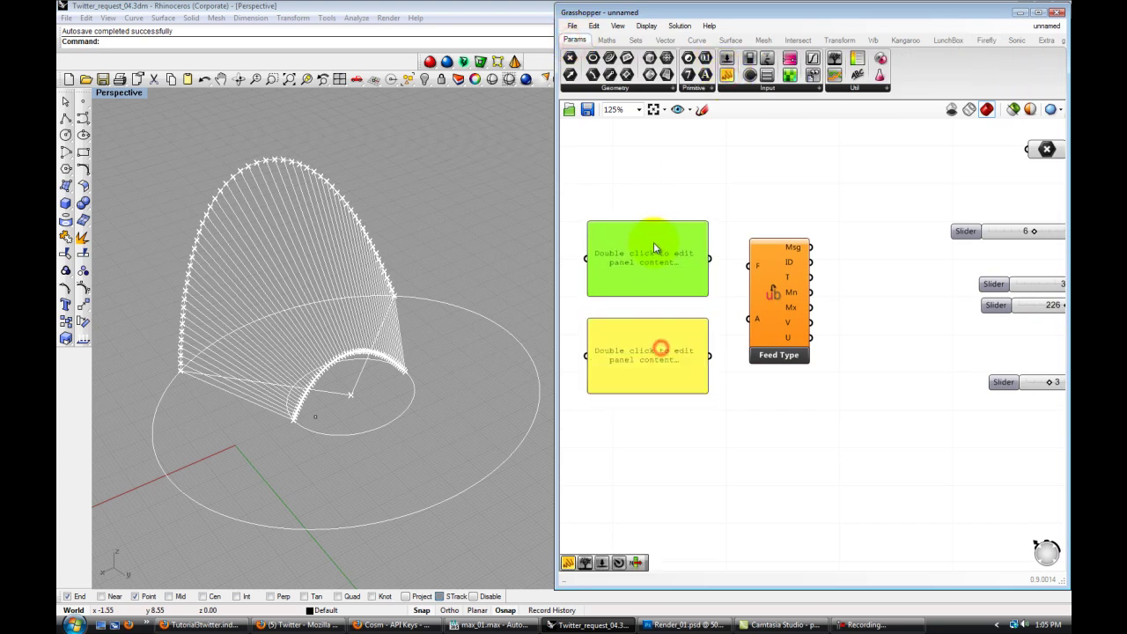
pyautogui.click(692, 179)
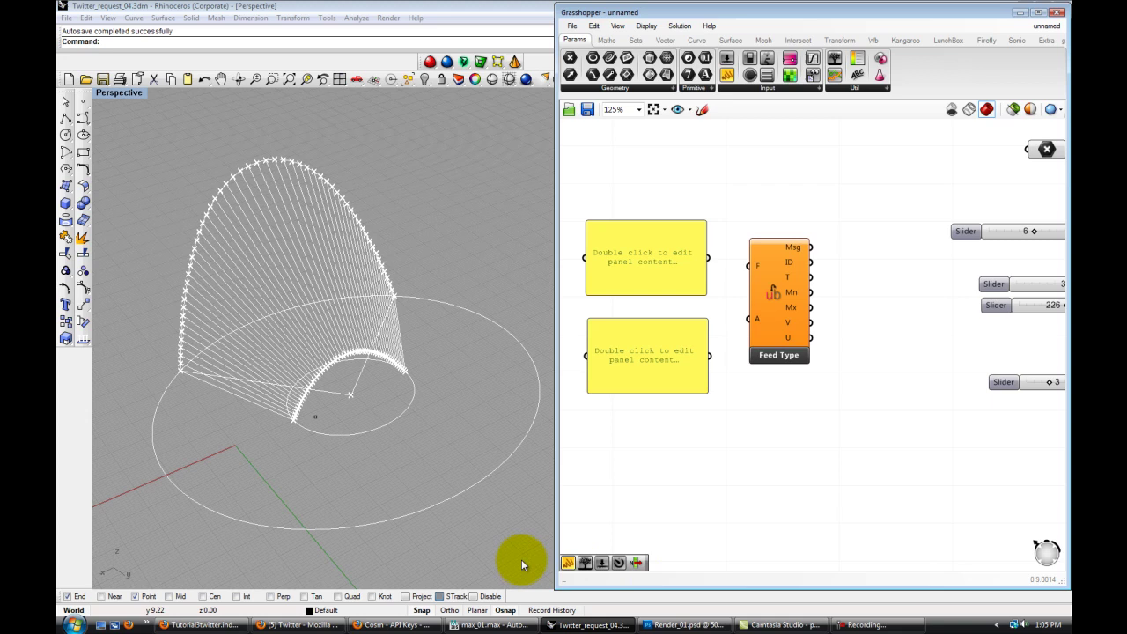
# Copy the asdas API key from Cosm in the browser into the lower Grasshopper panel and connect that panel to the feed reader's A input.
pyautogui.click(393, 624)
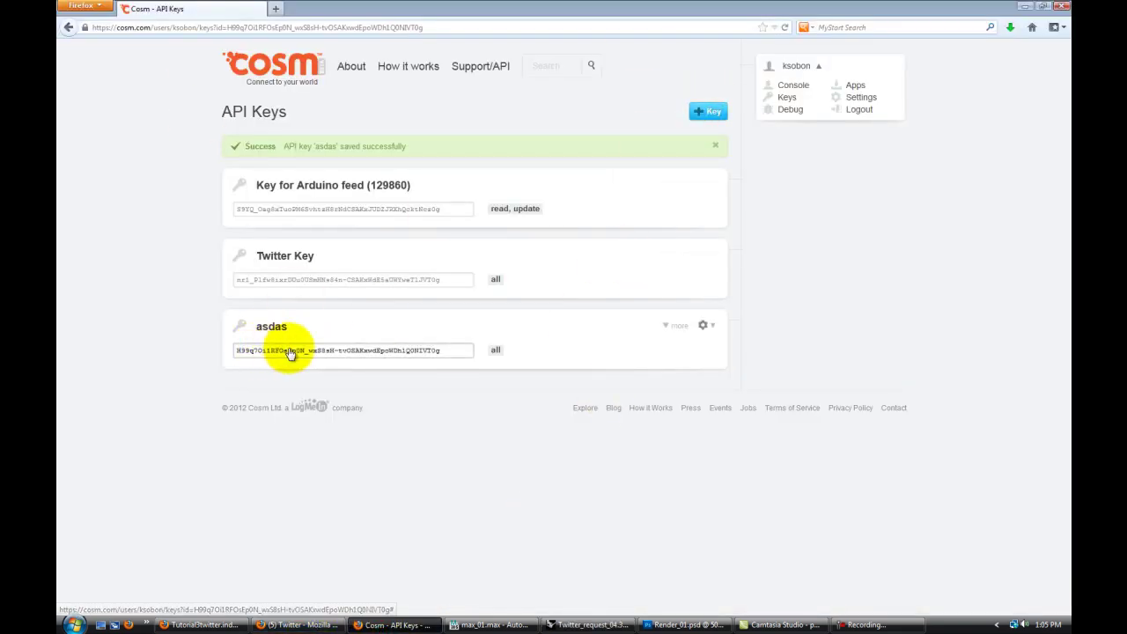
pyautogui.click(326, 352)
pyautogui.hotkey('ctrl', 'c')
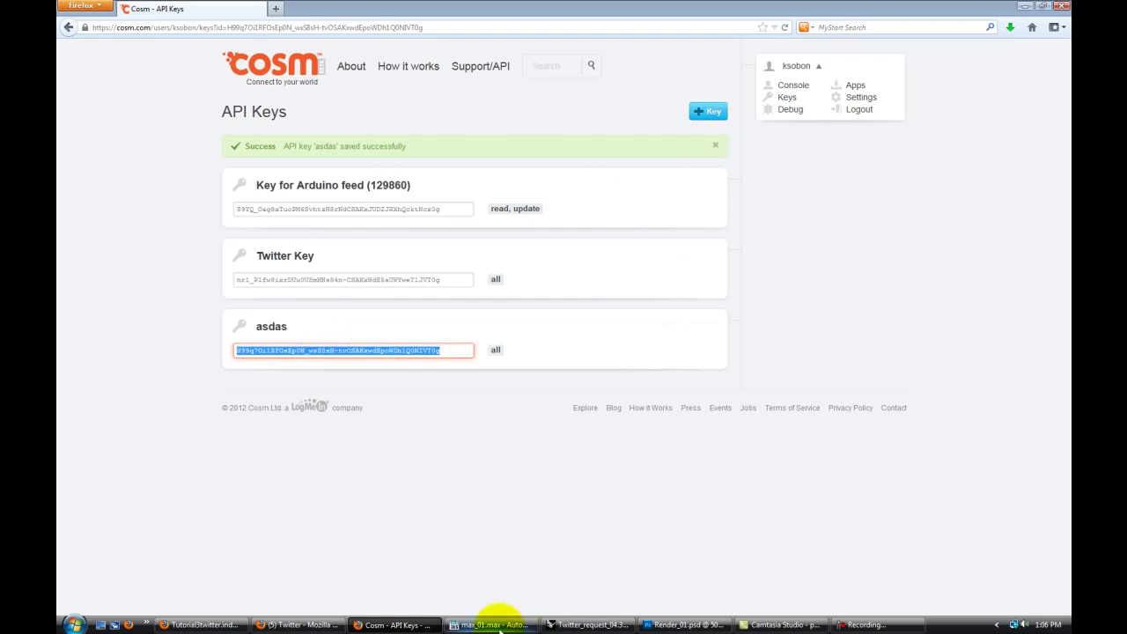
pyautogui.click(563, 625)
pyautogui.doubleClick(675, 361)
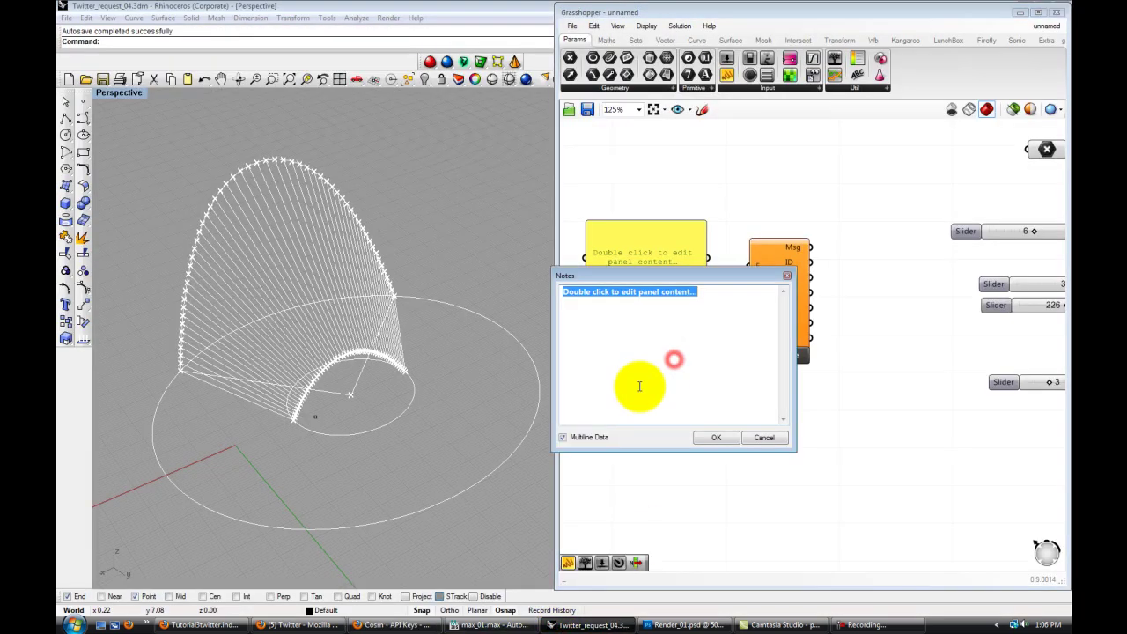
pyautogui.hotkey('ctrl', 'v')
pyautogui.click(716, 438)
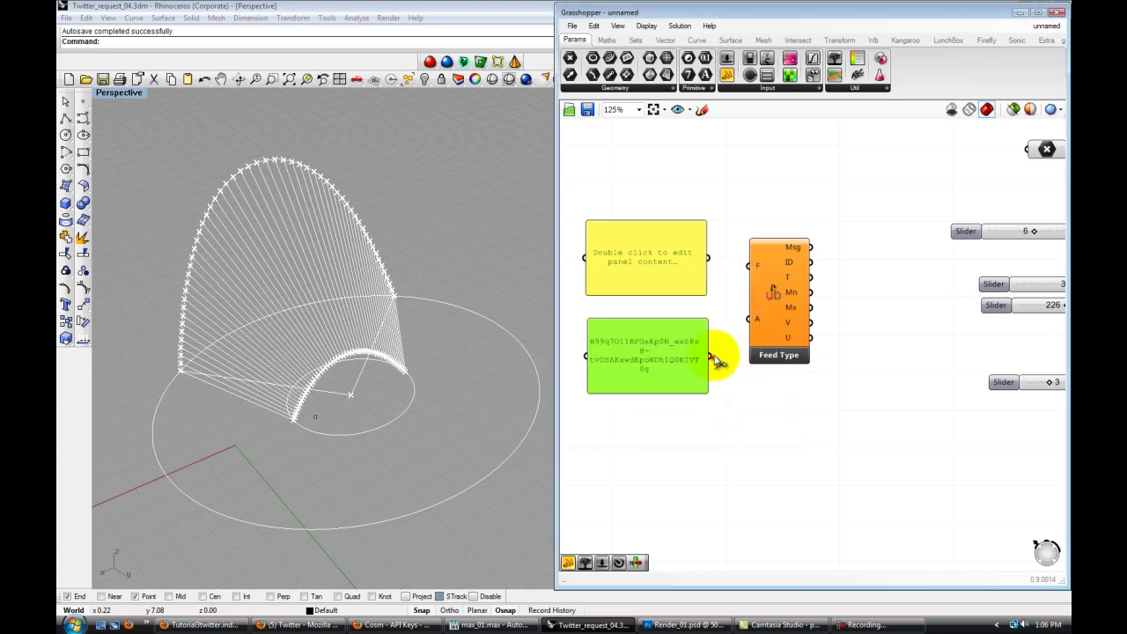
pyautogui.moveTo(710, 355); pyautogui.dragTo(757, 337)
pyautogui.click(815, 428)
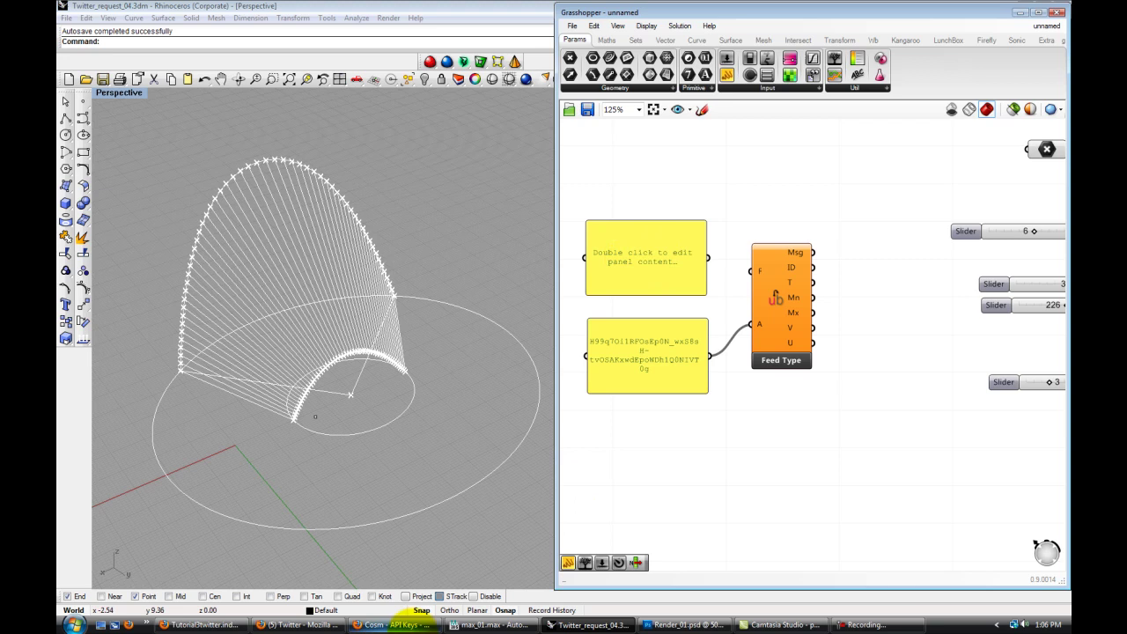
# Switch to Cosm in the browser, open the asdasa feed from the console, and display the feed in XML format.
pyautogui.click(396, 624)
pyautogui.click(280, 88)
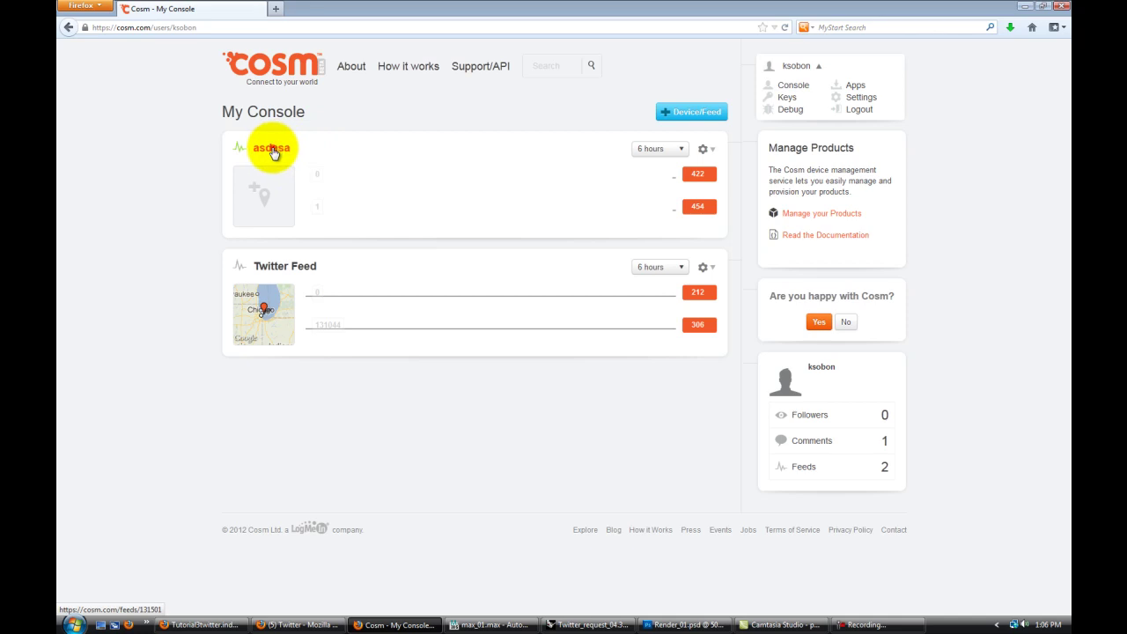
pyautogui.click(273, 150)
pyautogui.scroll(-1, 480, 238)
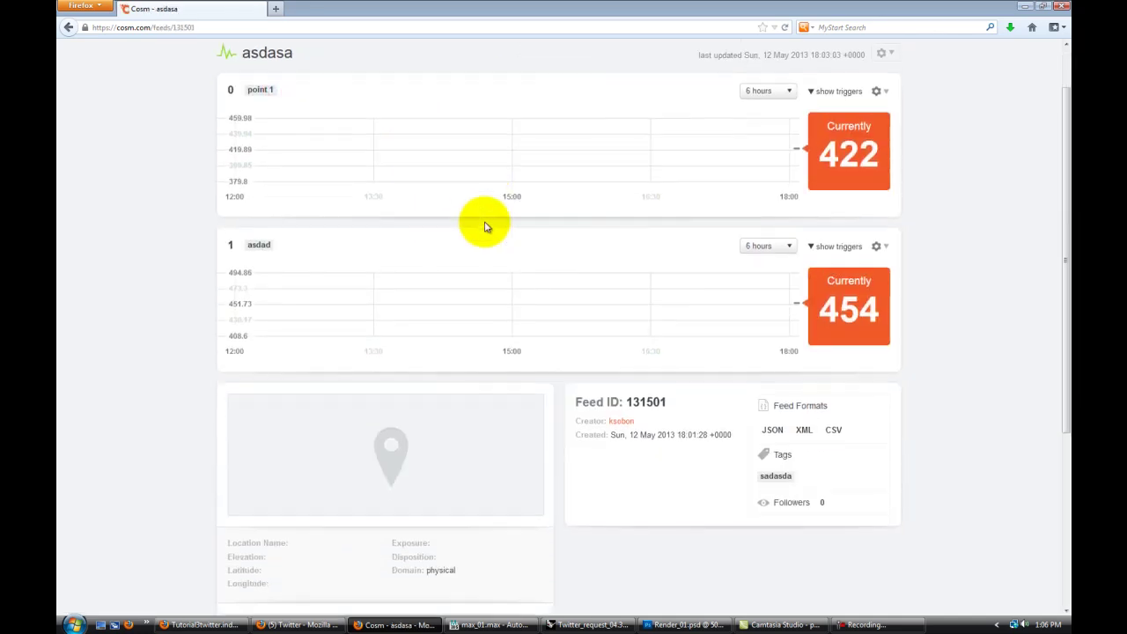
pyautogui.scroll(-3, 485, 228)
pyautogui.scroll(1, 485, 226)
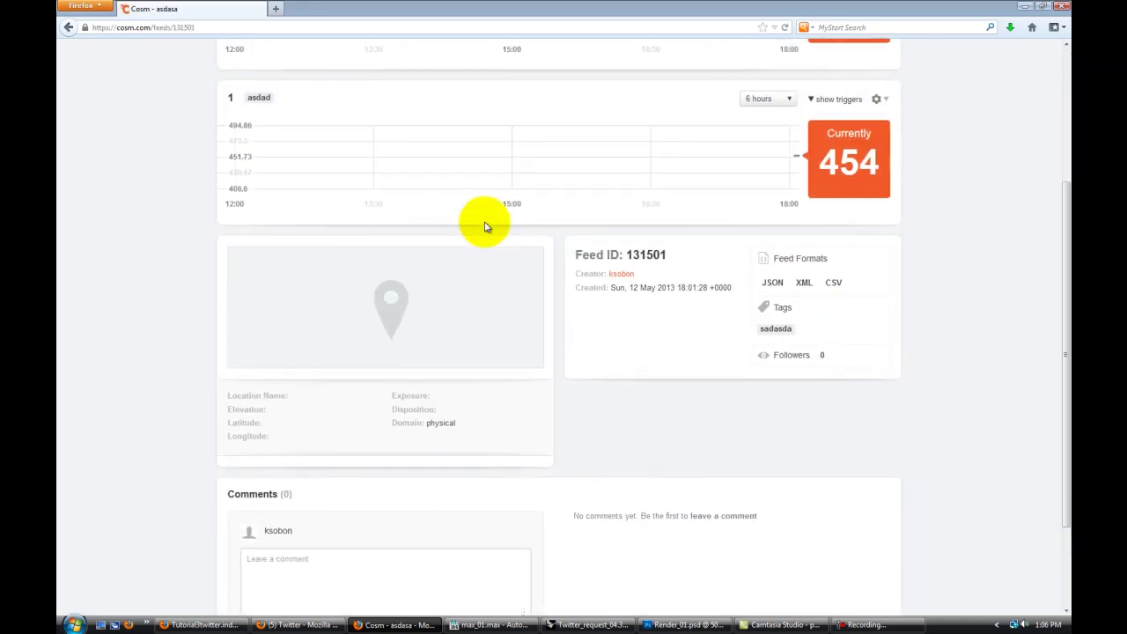
pyautogui.click(804, 282)
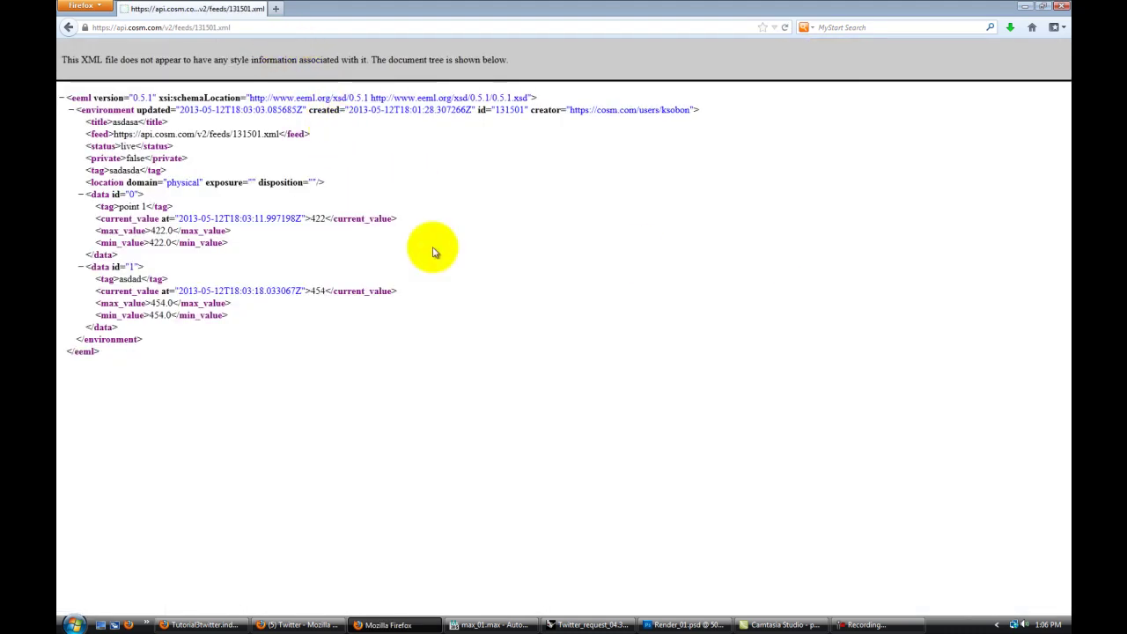
pyautogui.click(287, 27)
pyautogui.hotkey('ctrl', 'c')
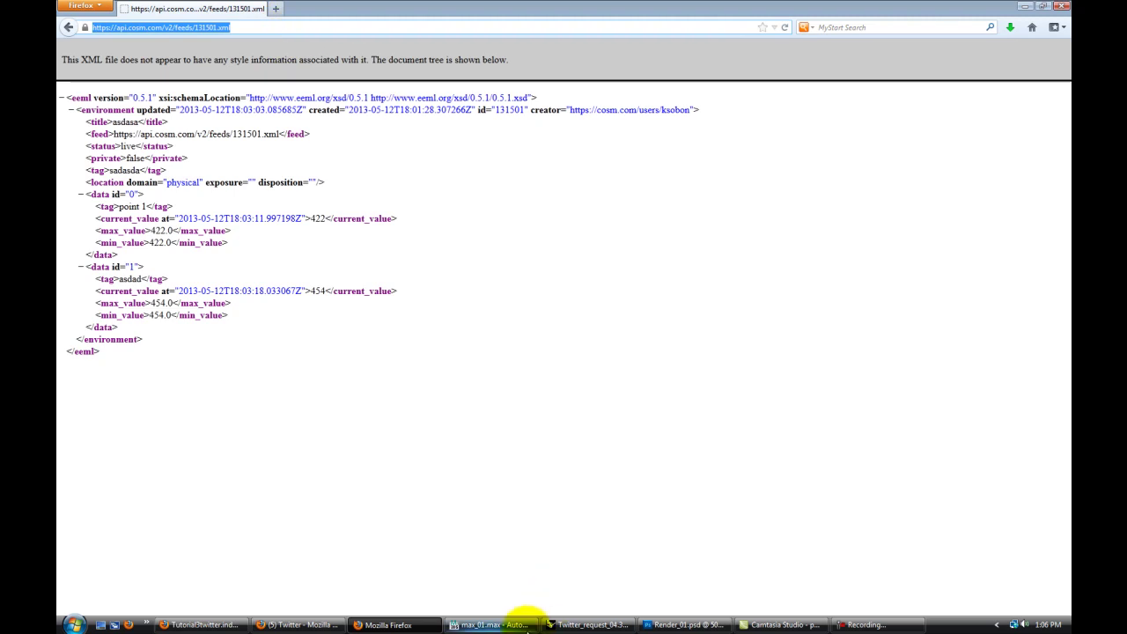
pyautogui.click(586, 625)
pyautogui.doubleClick(656, 243)
pyautogui.hotkey('ctrl', 'v')
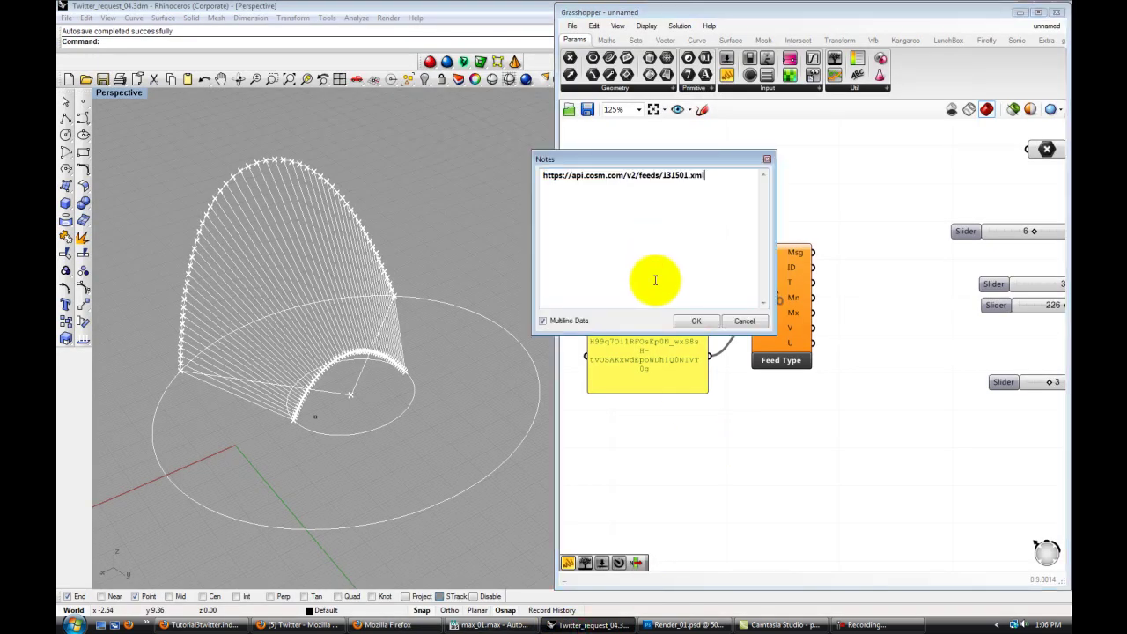
pyautogui.click(695, 320)
pyautogui.click(731, 207)
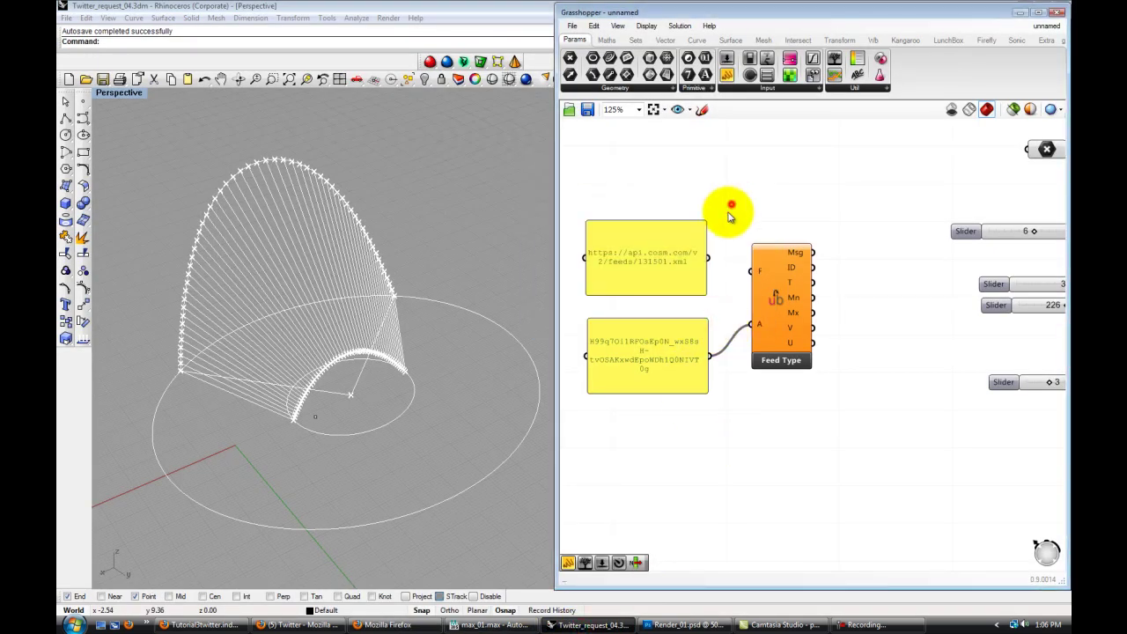
# Connect the panel holding the feed URL to the feed reader component's F input.
pyautogui.scroll(3, 665, 277)
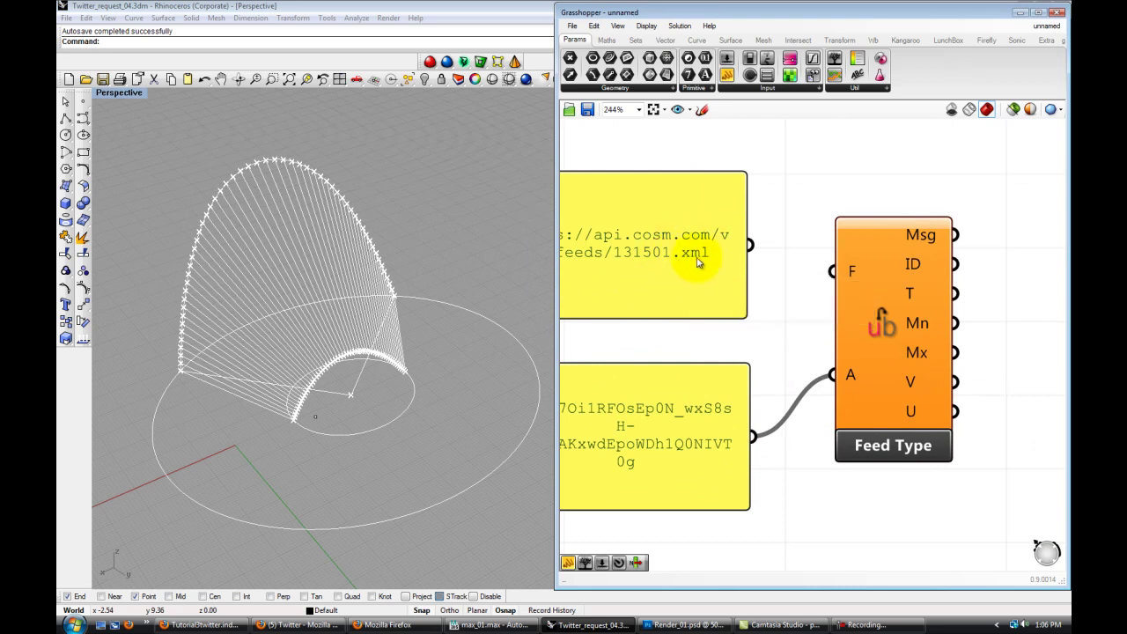
pyautogui.scroll(-2, 730, 266)
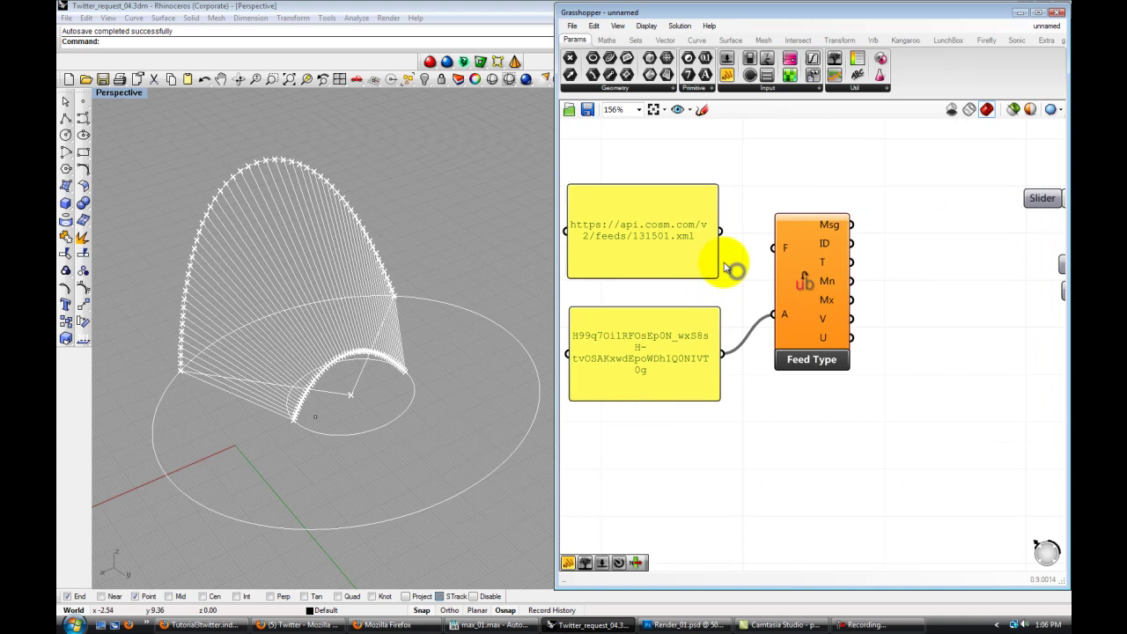
pyautogui.moveTo(721, 232); pyautogui.dragTo(775, 247)
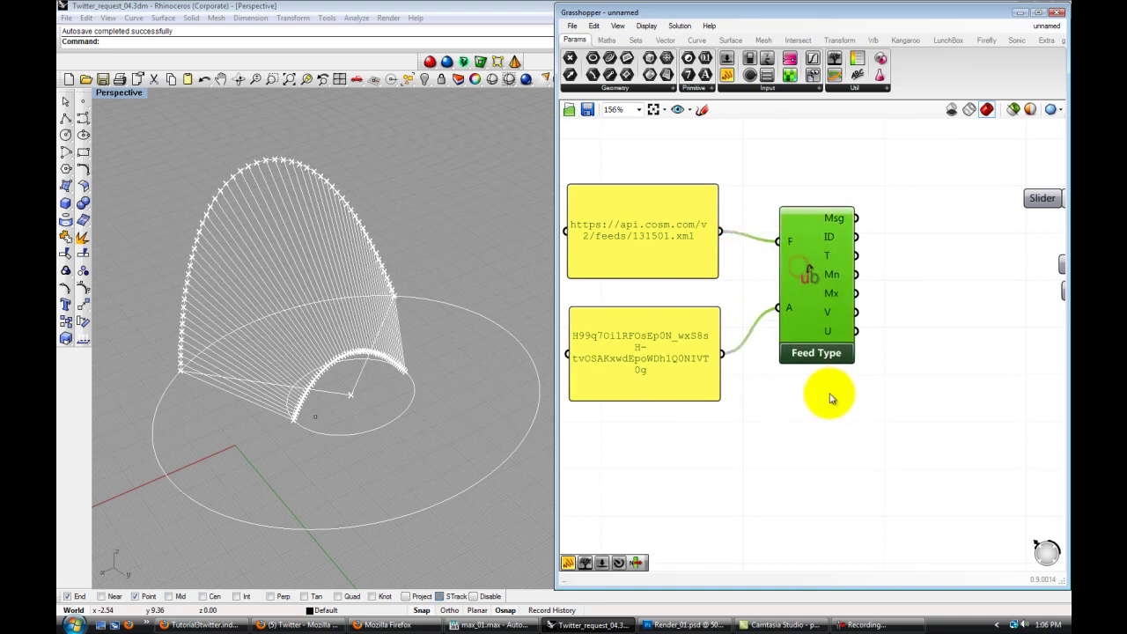
# Set the feed reader component's feed type to XML.
pyautogui.click(810, 354)
pyautogui.click(785, 405)
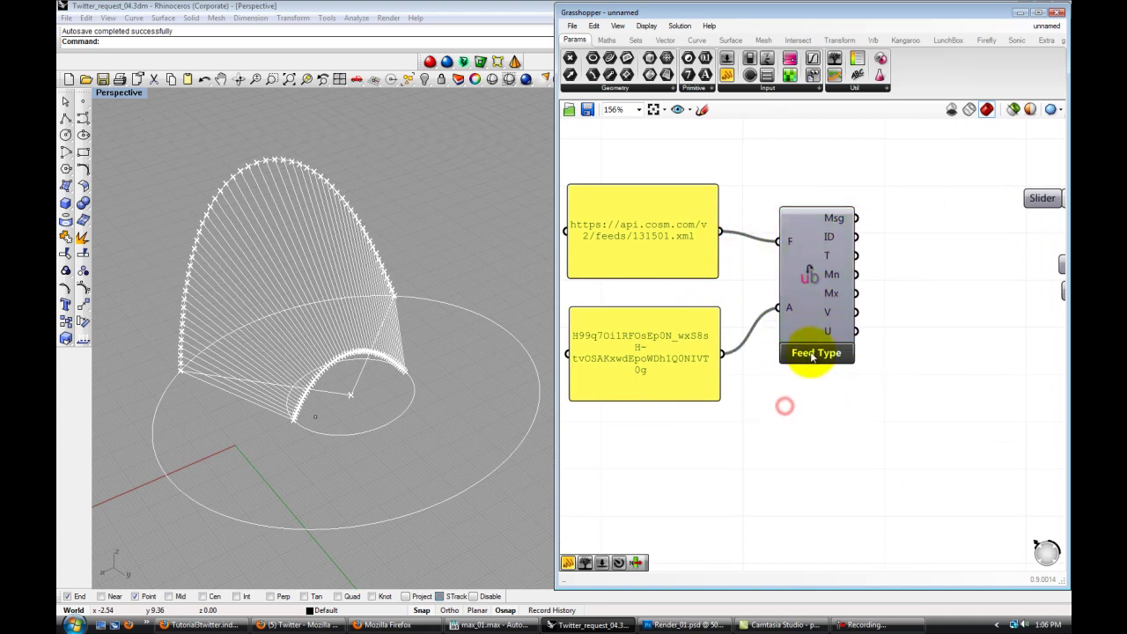
pyautogui.click(809, 355)
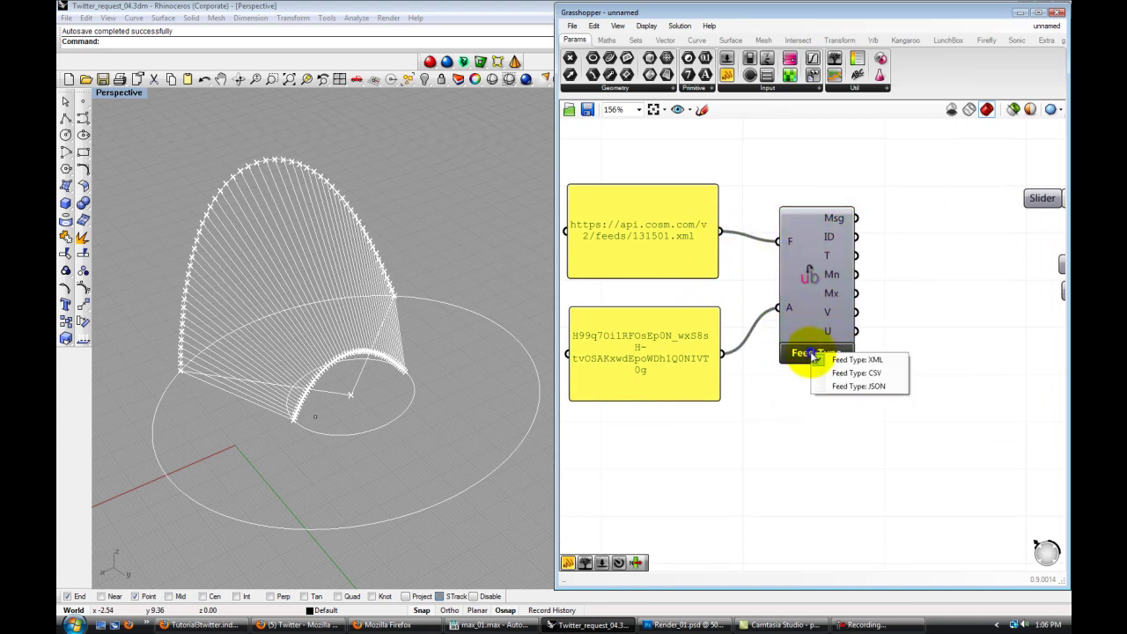
pyautogui.click(880, 360)
# Add a panel beside the feed reader component and connect the Msg output to it.
pyautogui.scroll(-2, 876, 357)
pyautogui.scroll(2, 854, 352)
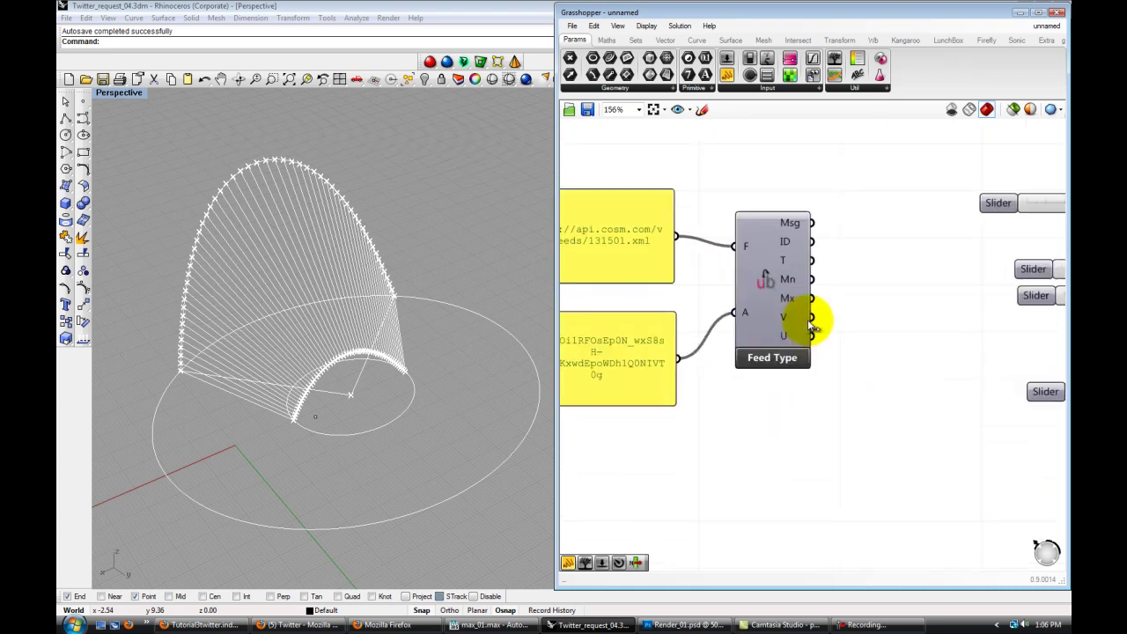
pyautogui.scroll(-2, 757, 313)
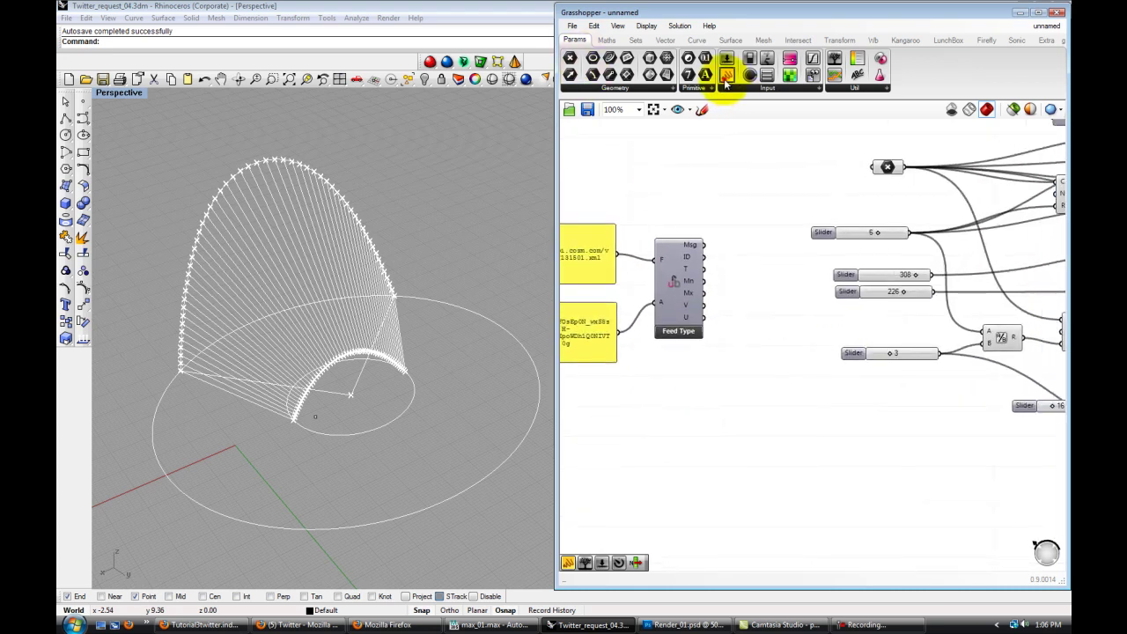
pyautogui.moveTo(727, 78); pyautogui.dragTo(734, 346)
pyautogui.scroll(2, 761, 308)
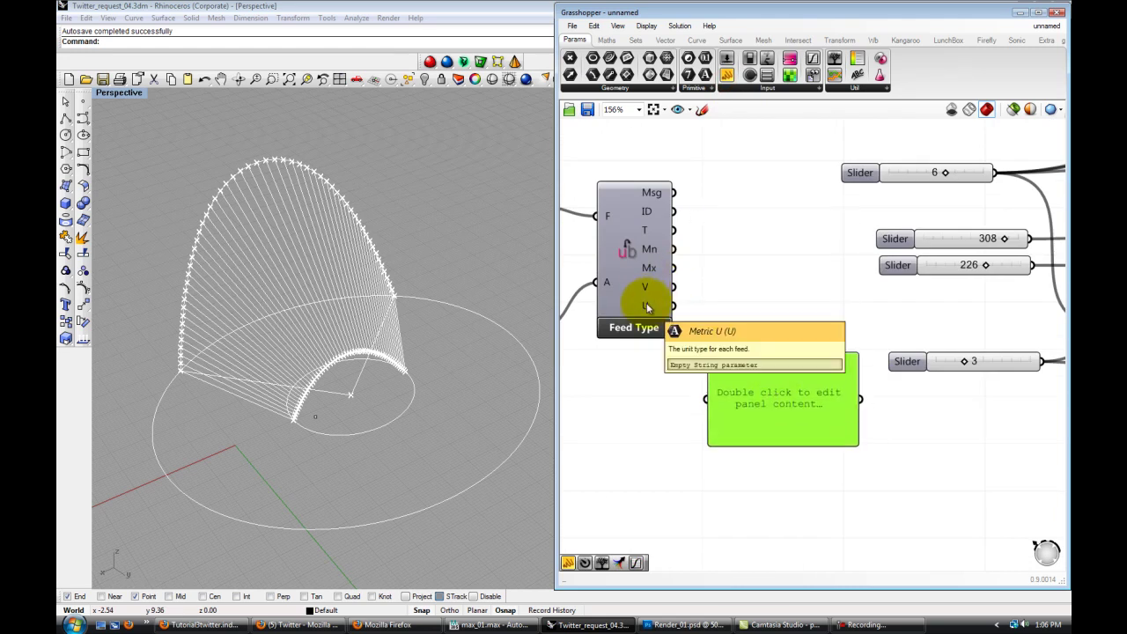
pyautogui.moveTo(648, 292)
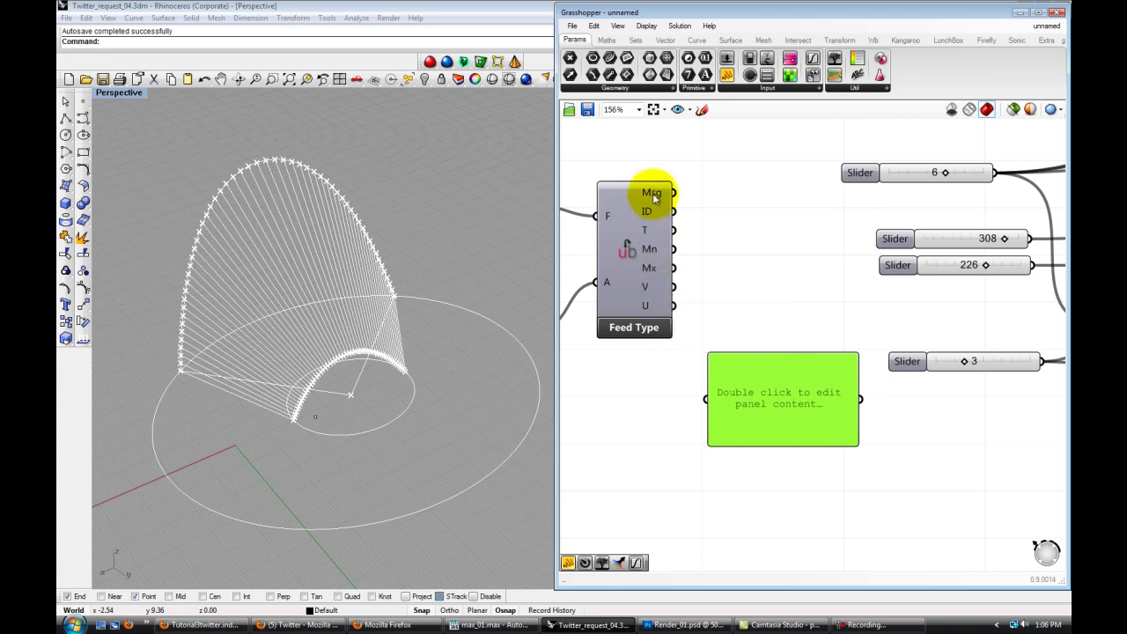
pyautogui.moveTo(674, 193); pyautogui.dragTo(768, 402)
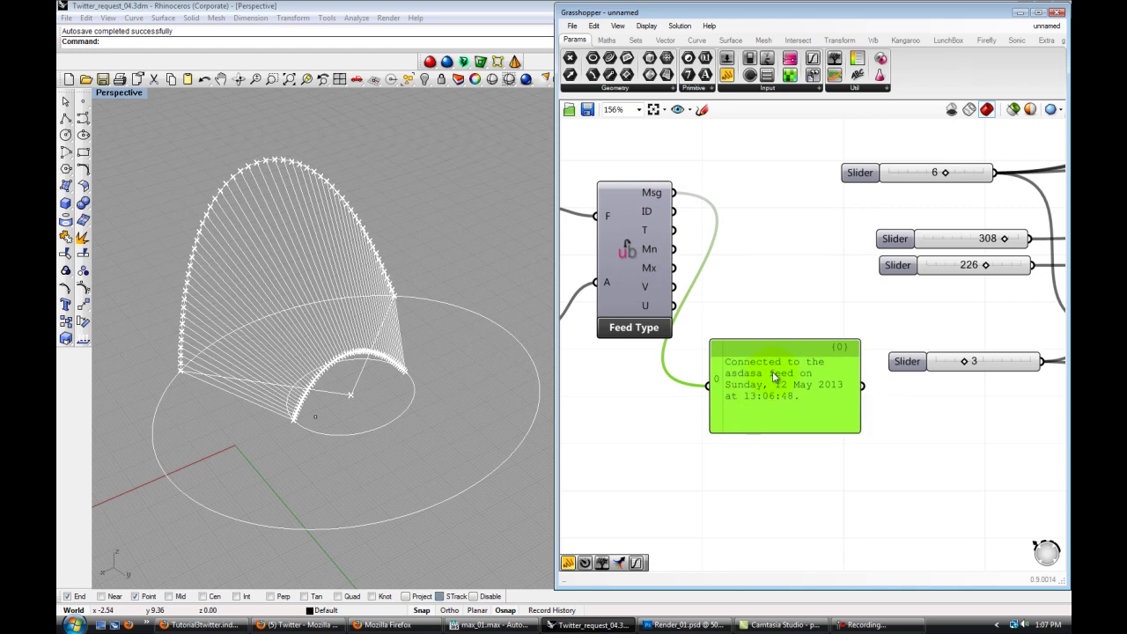
# Preview the feed reader's ID output in the panel, and replace that connection with the V output.
pyautogui.scroll(1, 715, 299)
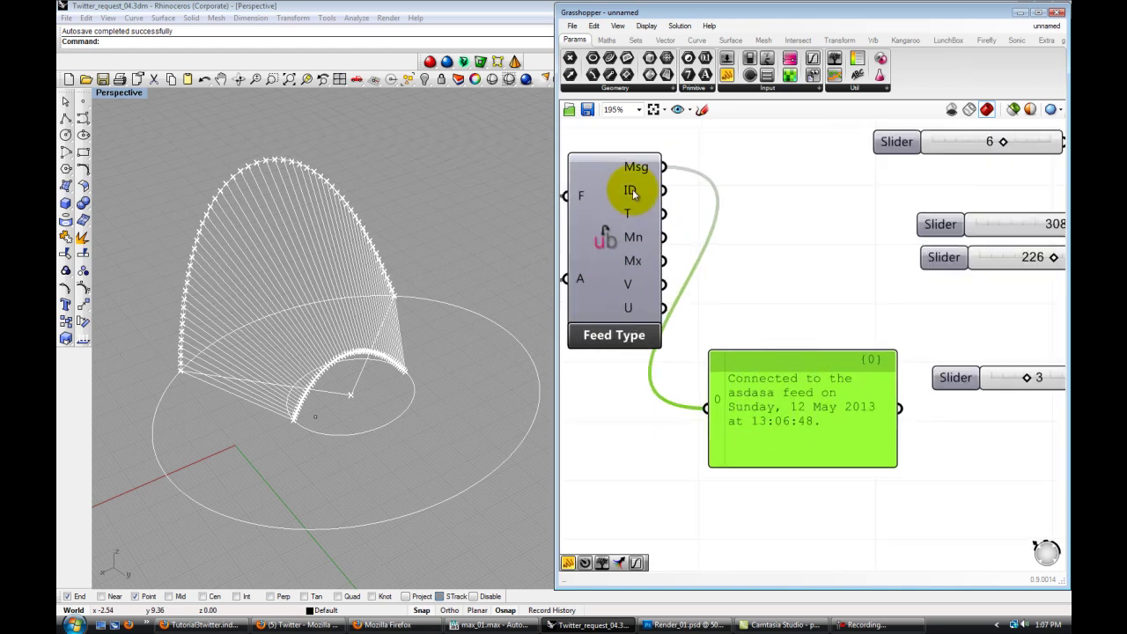
pyautogui.moveTo(633, 193); pyautogui.dragTo(706, 408)
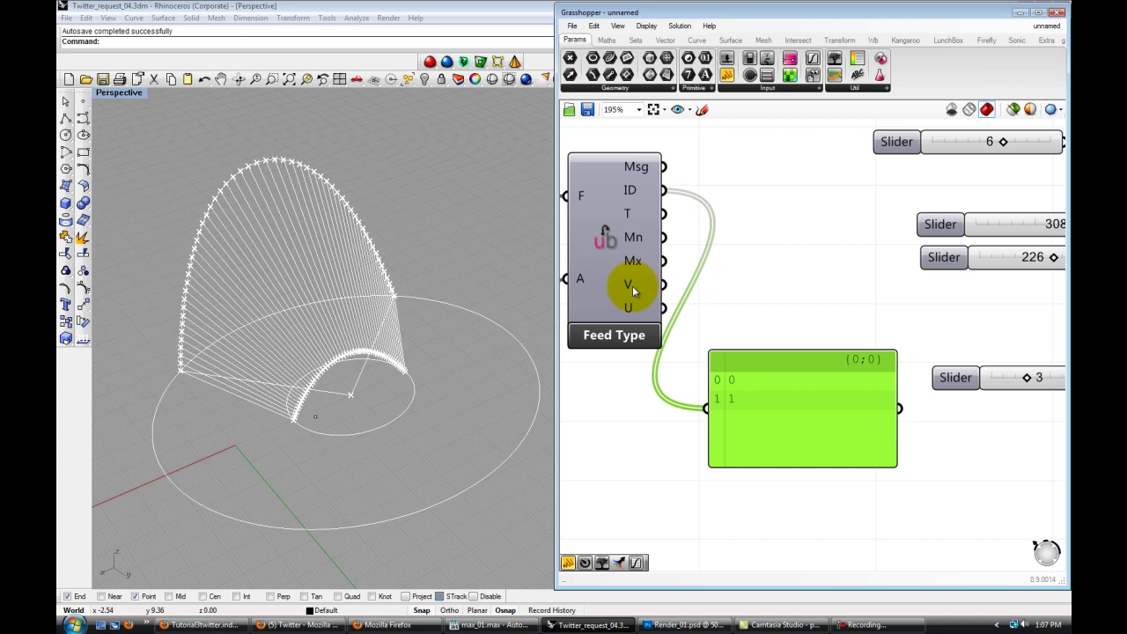
pyautogui.moveTo(628, 287)
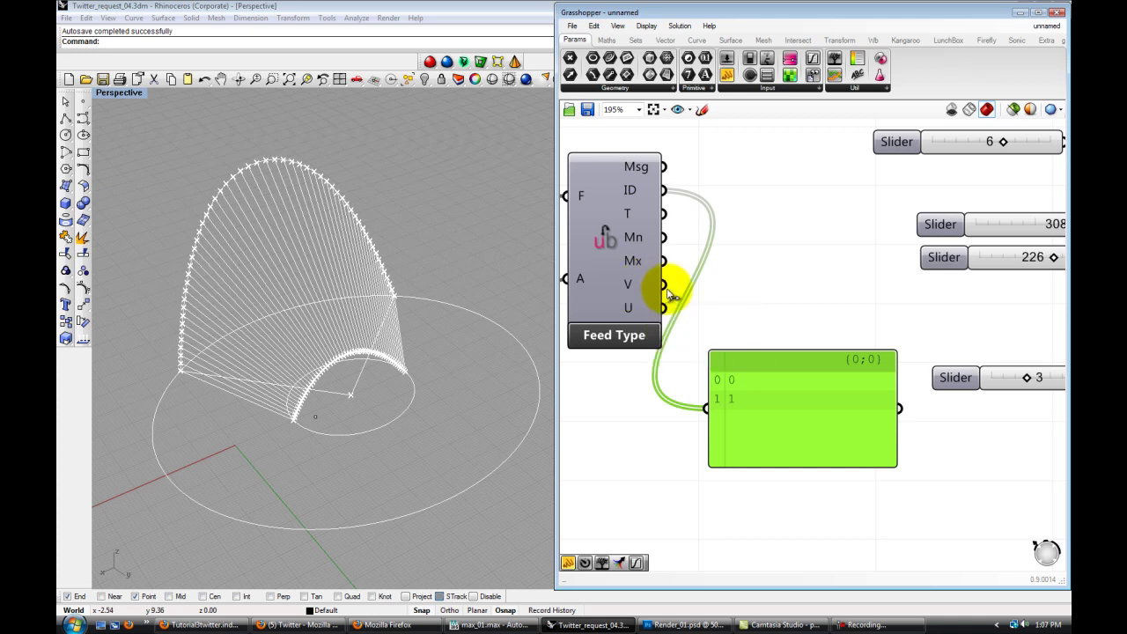
pyautogui.moveTo(663, 283); pyautogui.dragTo(750, 374)
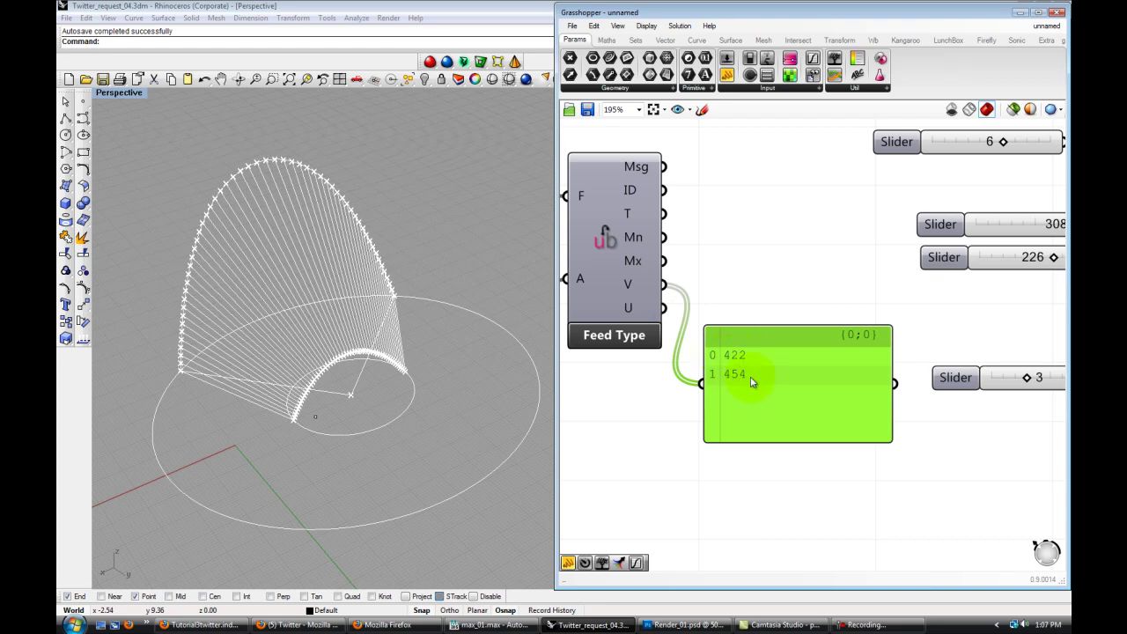
# Move the panel with the feed values below the feed reader component to free the space next to its outputs.
pyautogui.moveTo(751, 381); pyautogui.dragTo(773, 296)
pyautogui.click(773, 368)
pyautogui.scroll(-3, 746, 393)
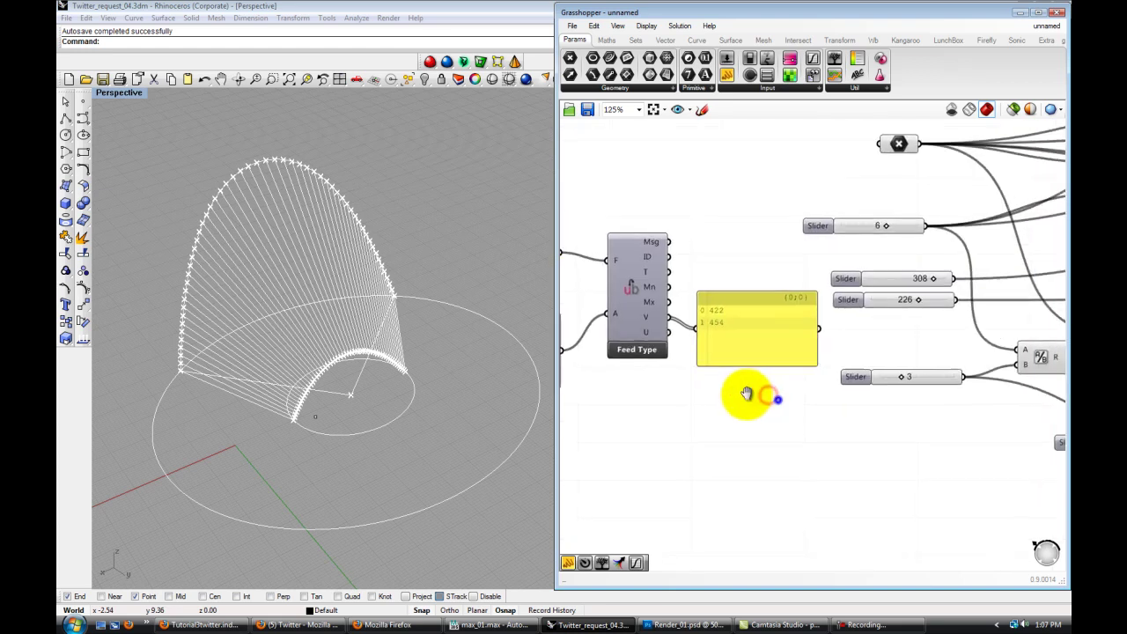
pyautogui.moveTo(872, 347); pyautogui.dragTo(831, 320, button='right')
pyautogui.click(722, 313)
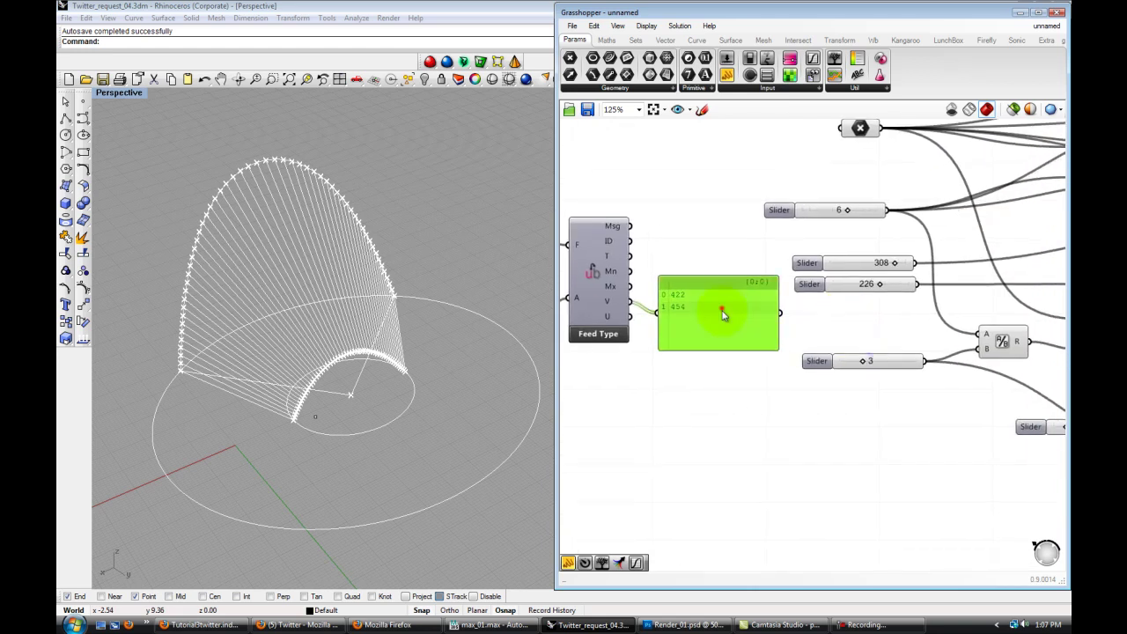
pyautogui.moveTo(722, 314); pyautogui.dragTo(701, 422)
pyautogui.click(709, 332)
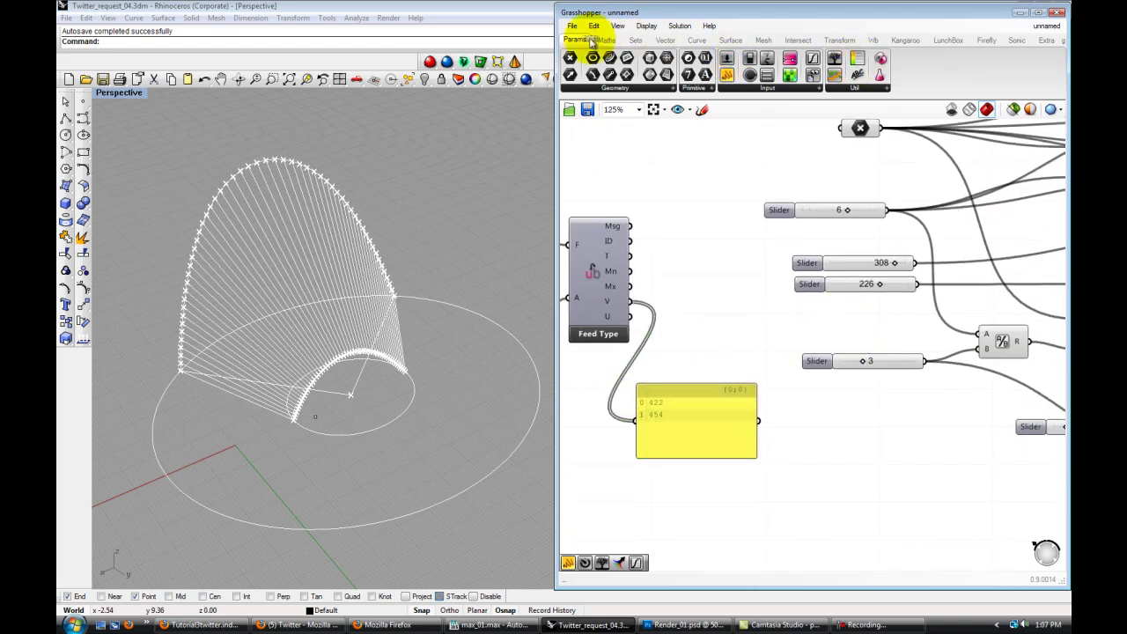
# Add an Explode Tree component beside the feed reader and connect the V output to its D input.
pyautogui.click(635, 41)
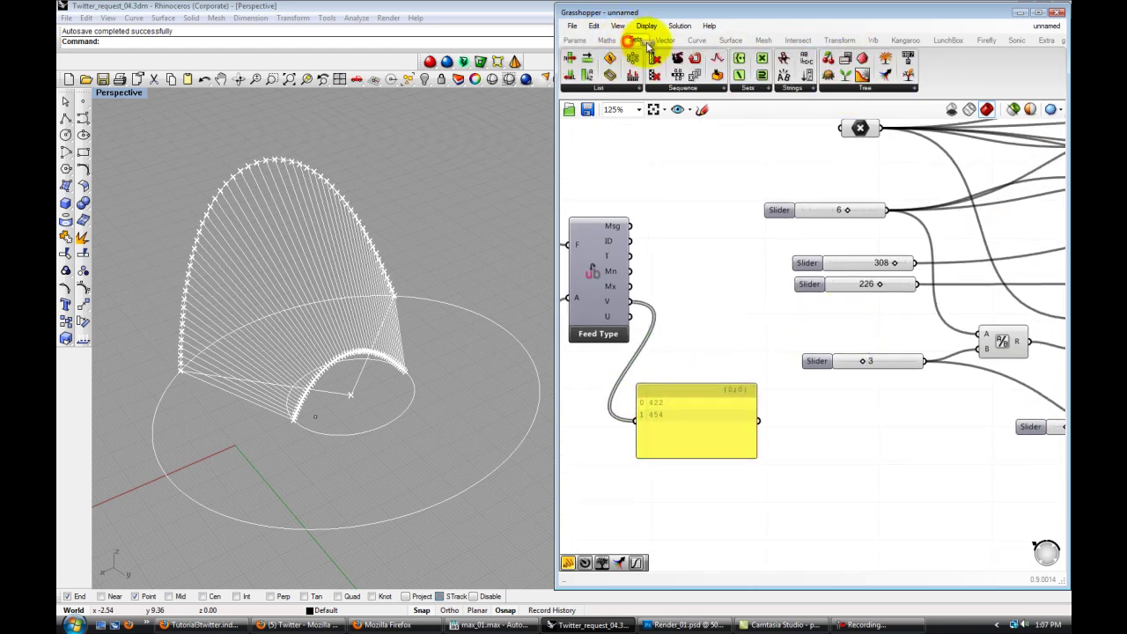
pyautogui.click(877, 89)
pyautogui.click(940, 156)
pyautogui.click(696, 302)
pyautogui.scroll(3, 699, 307)
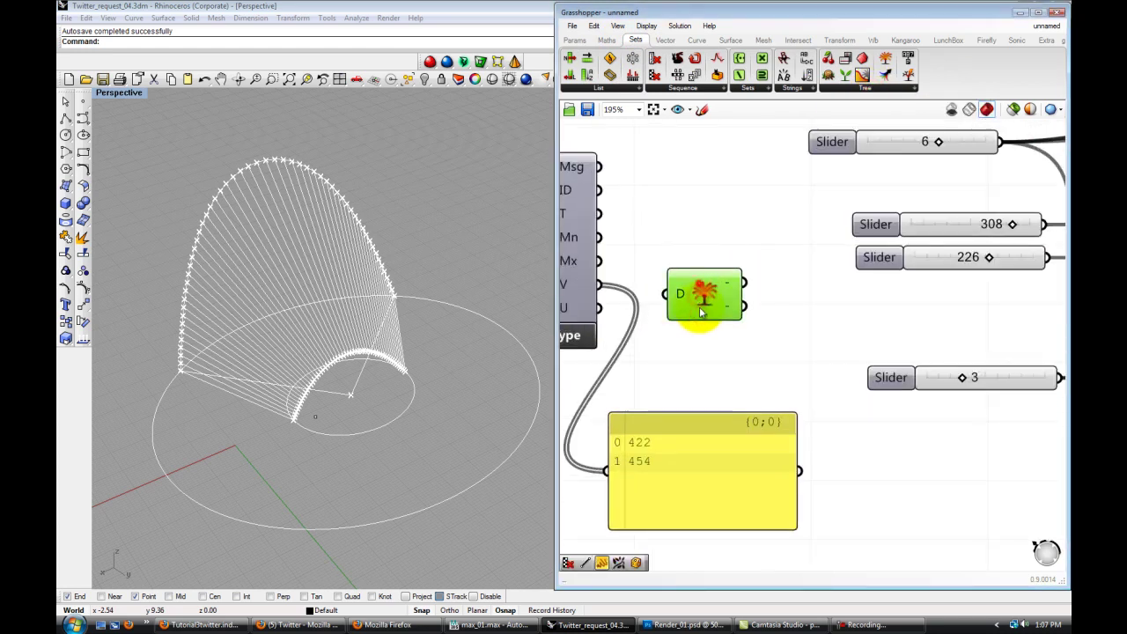
pyautogui.moveTo(599, 284); pyautogui.dragTo(667, 294)
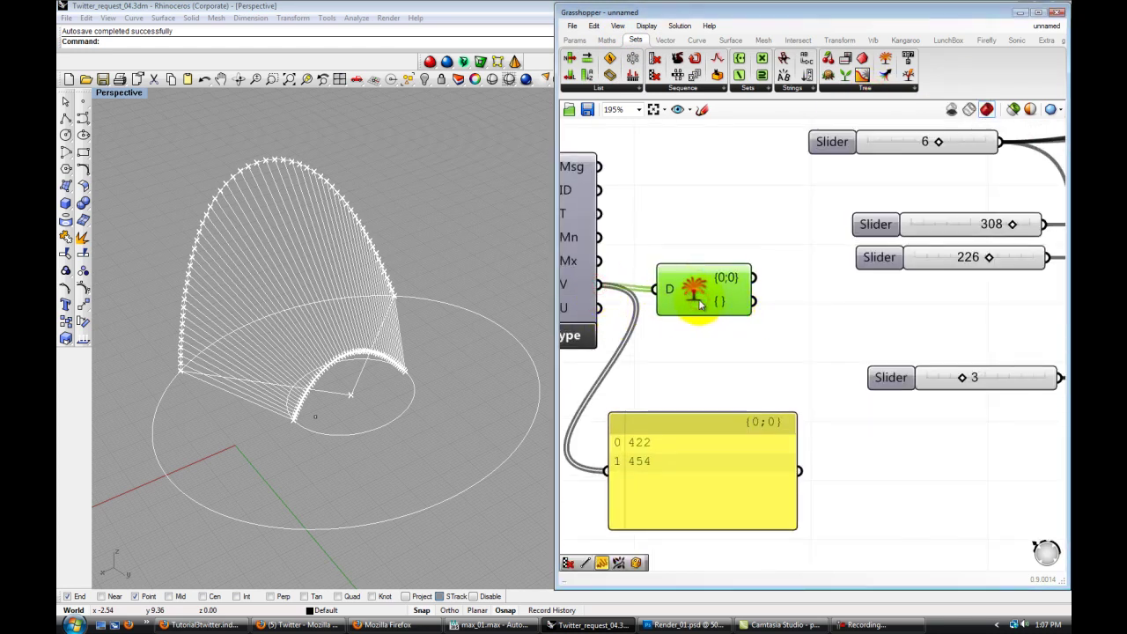
# Graft the D input of the Explode Tree component so each feed value gets its own branch.
pyautogui.moveTo(667, 340); pyautogui.dragTo(732, 315, button='right')
pyautogui.scroll(4, 716, 309)
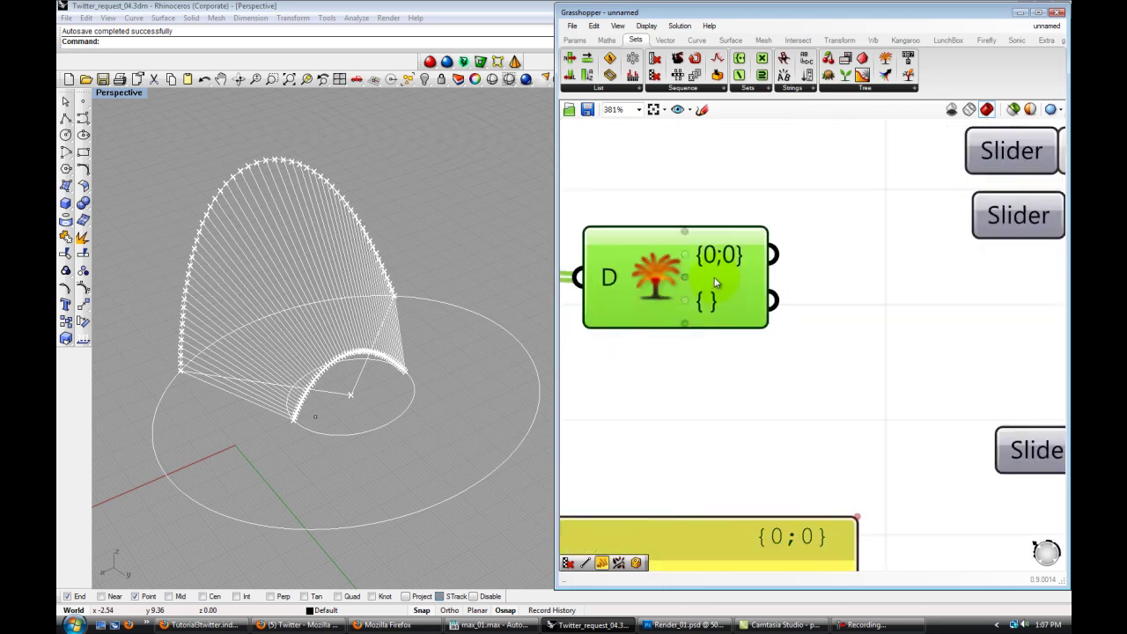
pyautogui.scroll(-4, 716, 279)
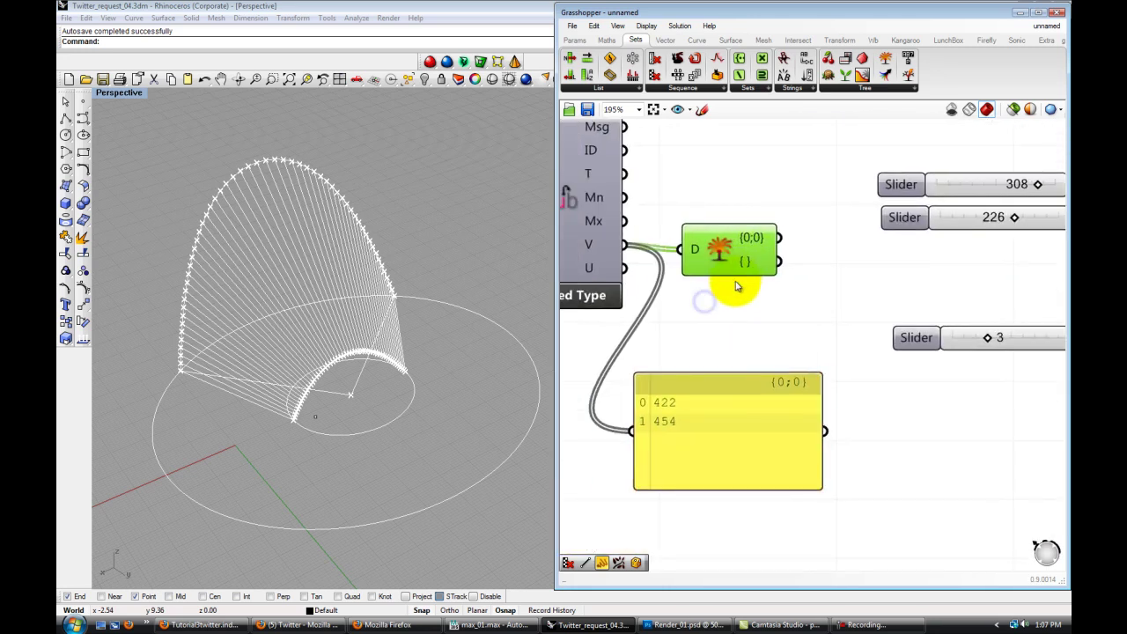
pyautogui.moveTo(737, 287); pyautogui.dragTo(722, 310, button='right')
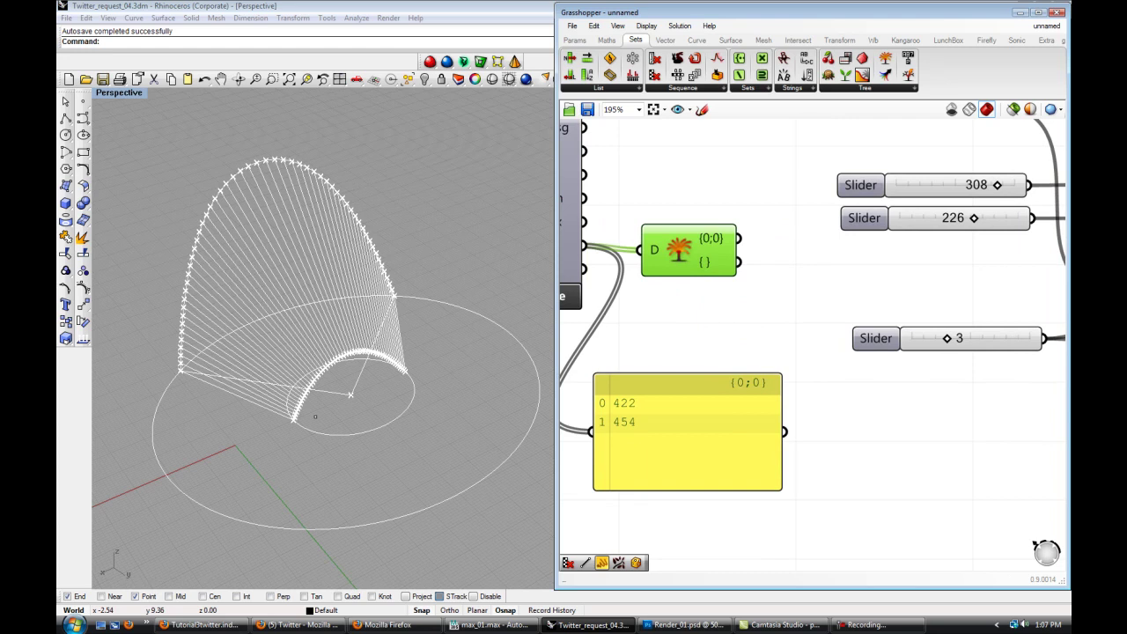
pyautogui.rightClick(650, 247)
pyautogui.click(684, 353)
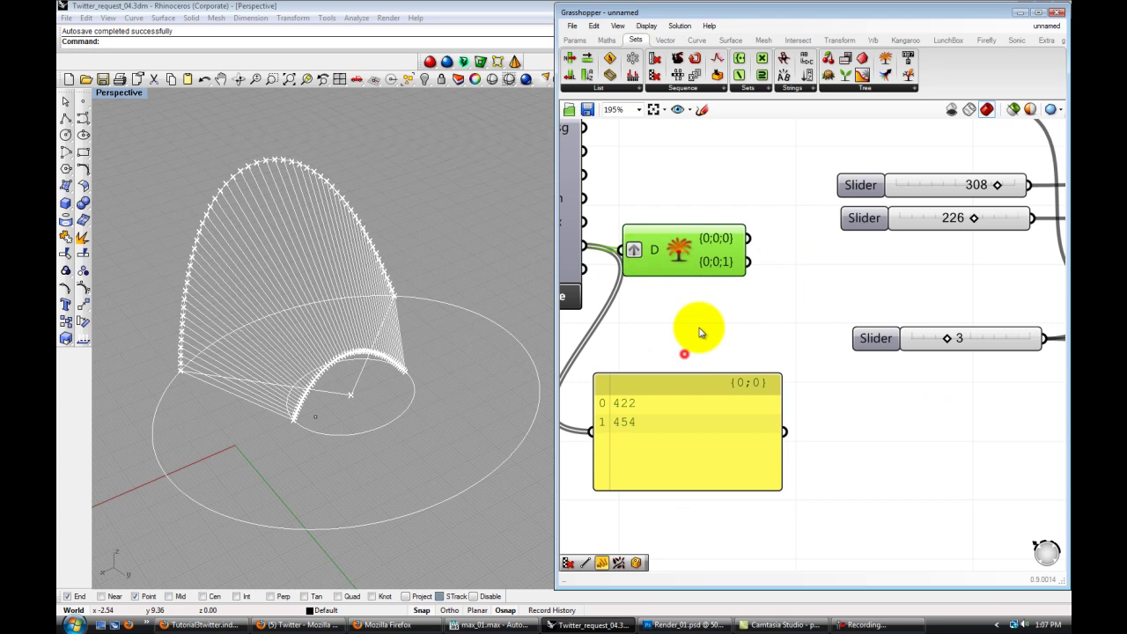
# Reposition the Explode Tree component closer to the 308 and 226 sliders.
pyautogui.scroll(-1, 696, 304)
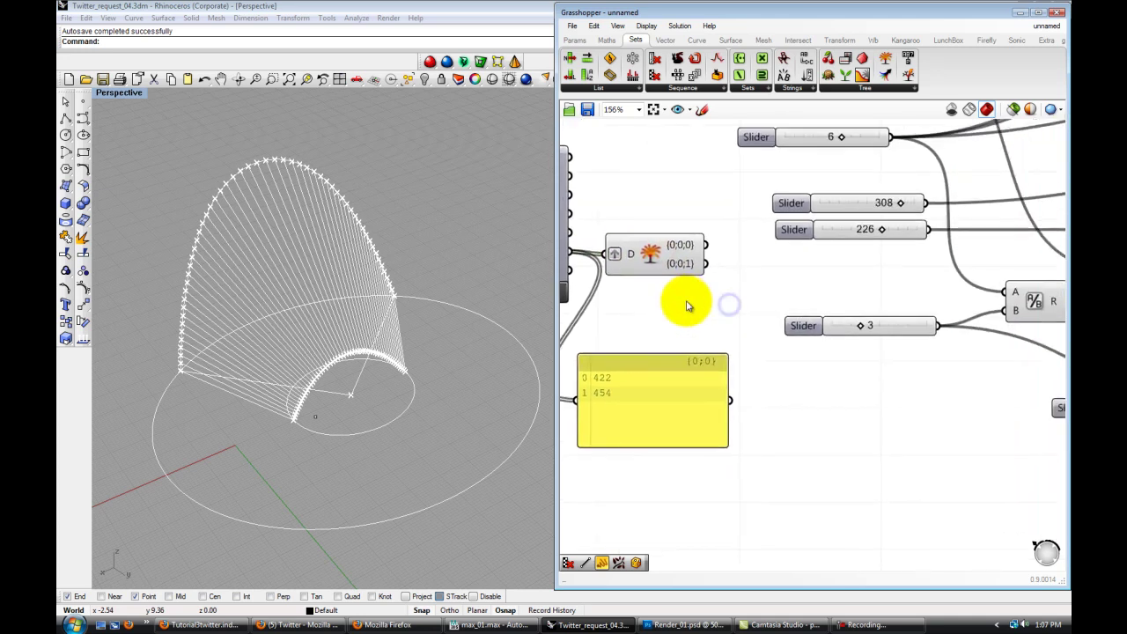
pyautogui.click(652, 255)
pyautogui.click(667, 294)
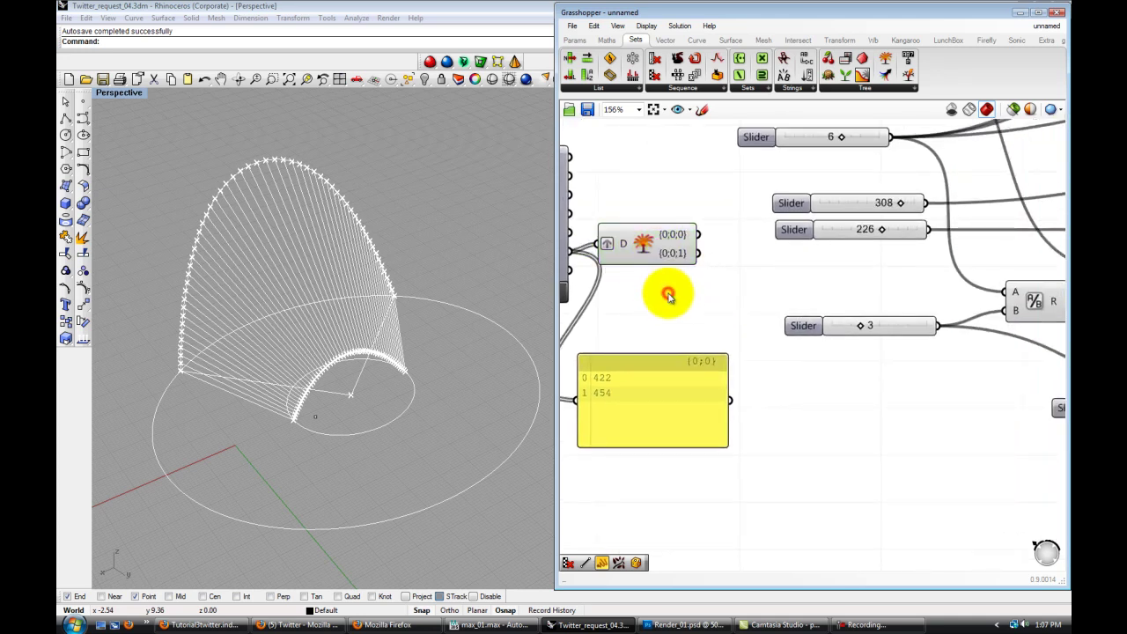
pyautogui.scroll(-1, 765, 288)
pyautogui.moveTo(631, 253); pyautogui.dragTo(663, 230)
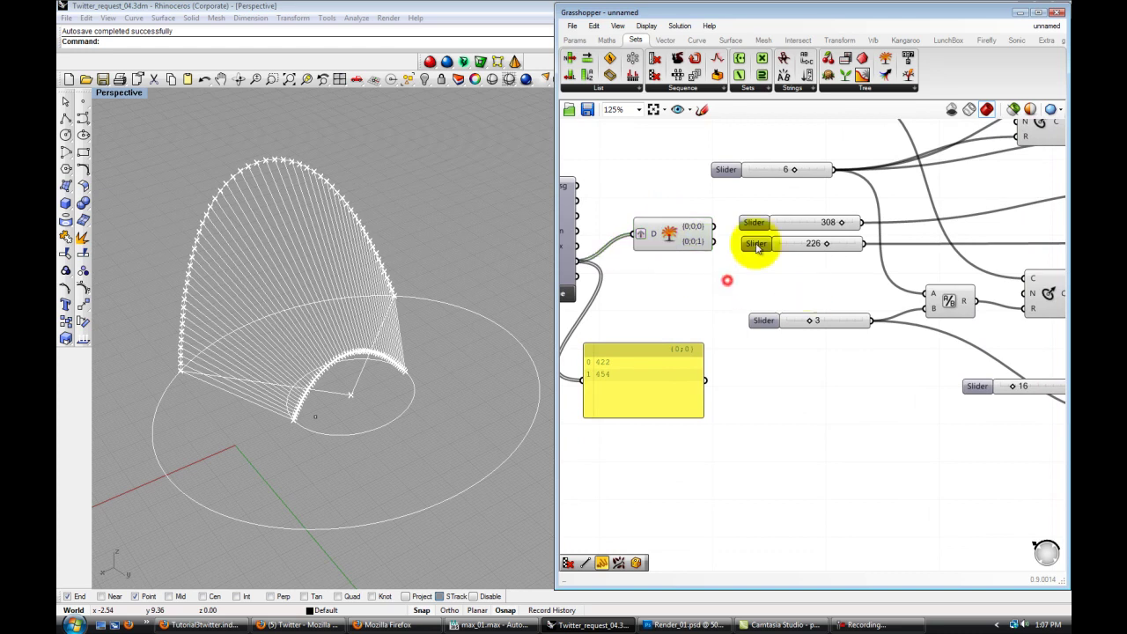
# Connect the Explode Tree's {0;0;0} output to the upper rad(x) function's x input and {0;0;1} to the lower function's x input.
pyautogui.scroll(2, 713, 283)
pyautogui.scroll(-1, 700, 289)
pyautogui.scroll(-2, 616, 264)
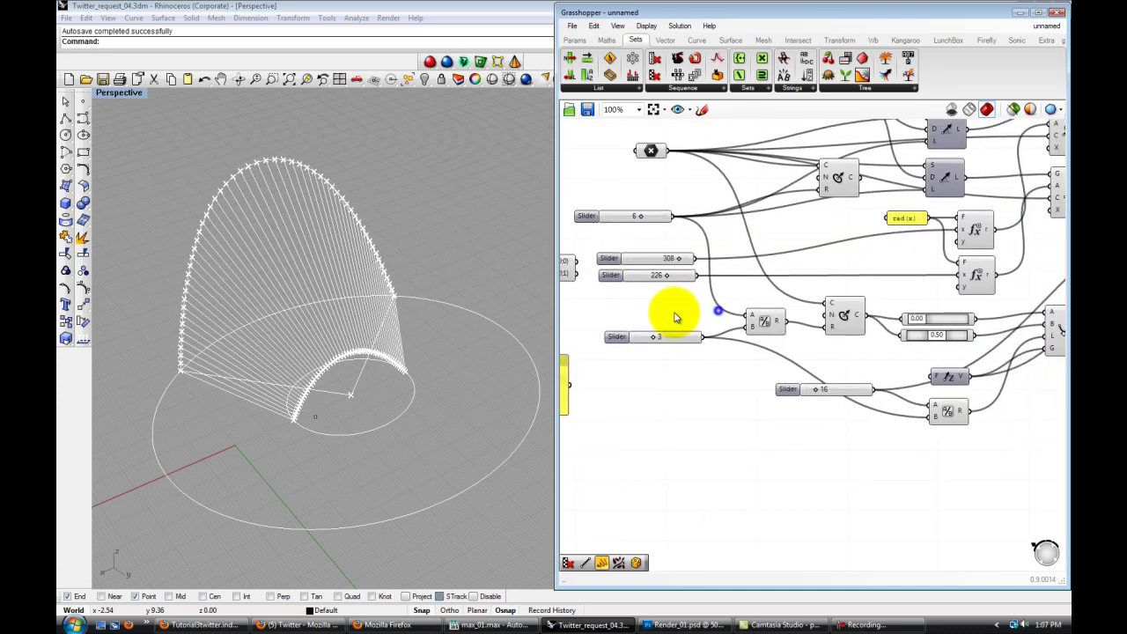
pyautogui.moveTo(586, 264); pyautogui.dragTo(961, 238)
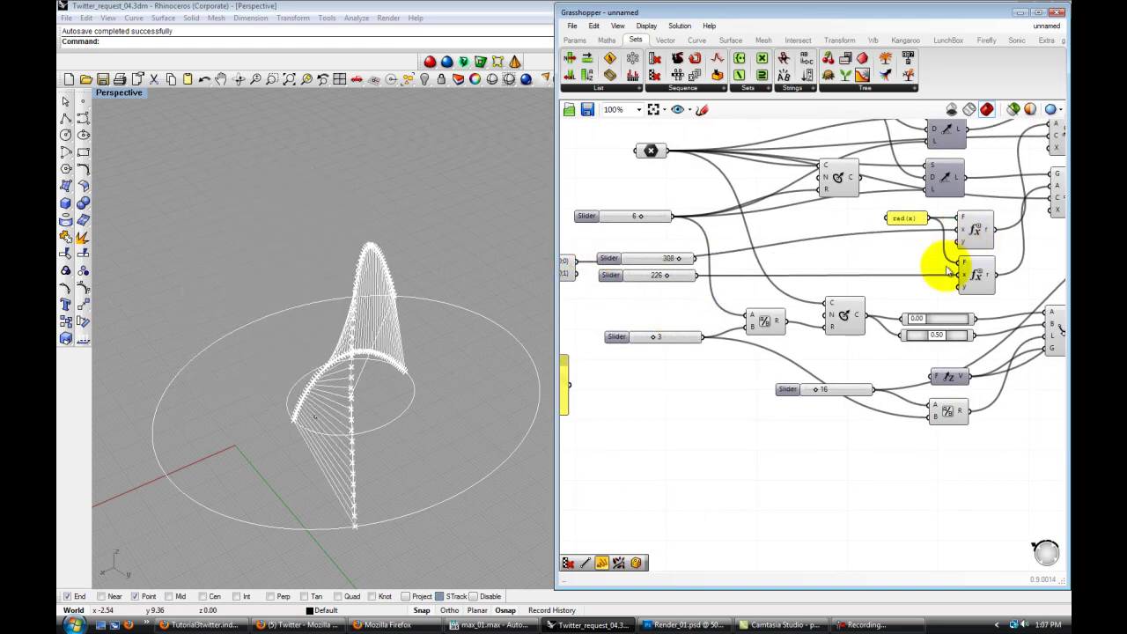
pyautogui.moveTo(583, 281); pyautogui.dragTo(963, 249)
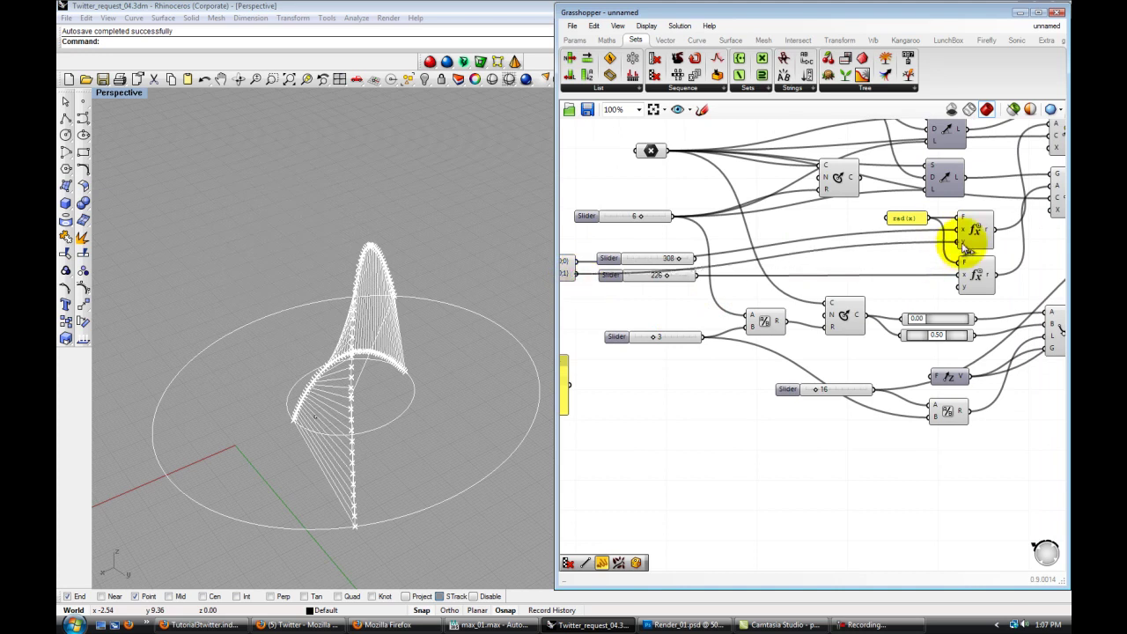
pyautogui.click(707, 298)
pyautogui.scroll(-1, 638, 300)
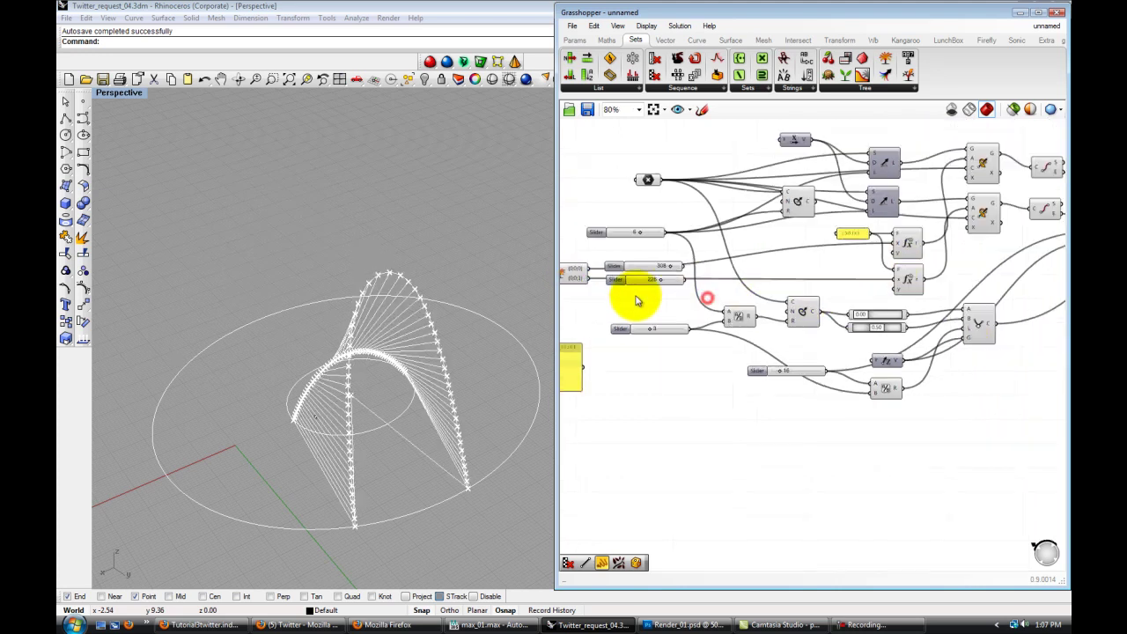
# Move the 308 slider above and the 226 slider below the wires running from the Explode Tree component.
pyautogui.moveTo(637, 300); pyautogui.dragTo(747, 282, button='right')
pyautogui.scroll(2, 748, 282)
pyautogui.moveTo(818, 257); pyautogui.dragTo(806, 222)
pyautogui.moveTo(787, 280); pyautogui.dragTo(787, 300)
pyautogui.moveTo(773, 218); pyautogui.dragTo(774, 225)
pyautogui.moveTo(678, 308); pyautogui.dragTo(750, 297, button='right')
pyautogui.scroll(2, 736, 411)
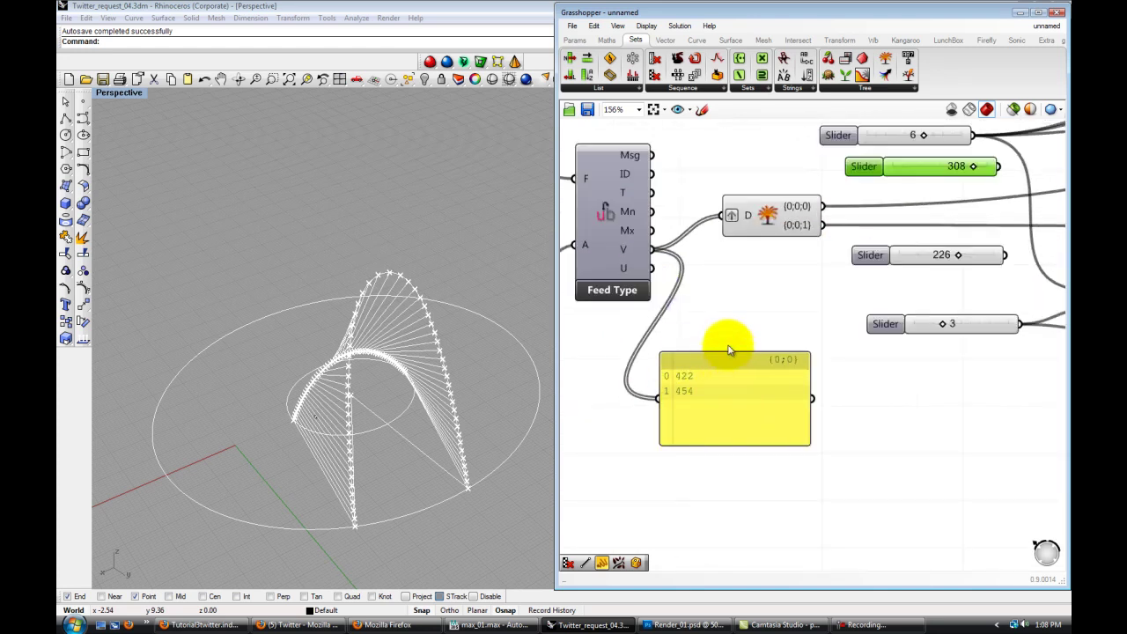
pyautogui.scroll(-1, 743, 272)
pyautogui.moveTo(742, 272); pyautogui.dragTo(824, 298, button='right')
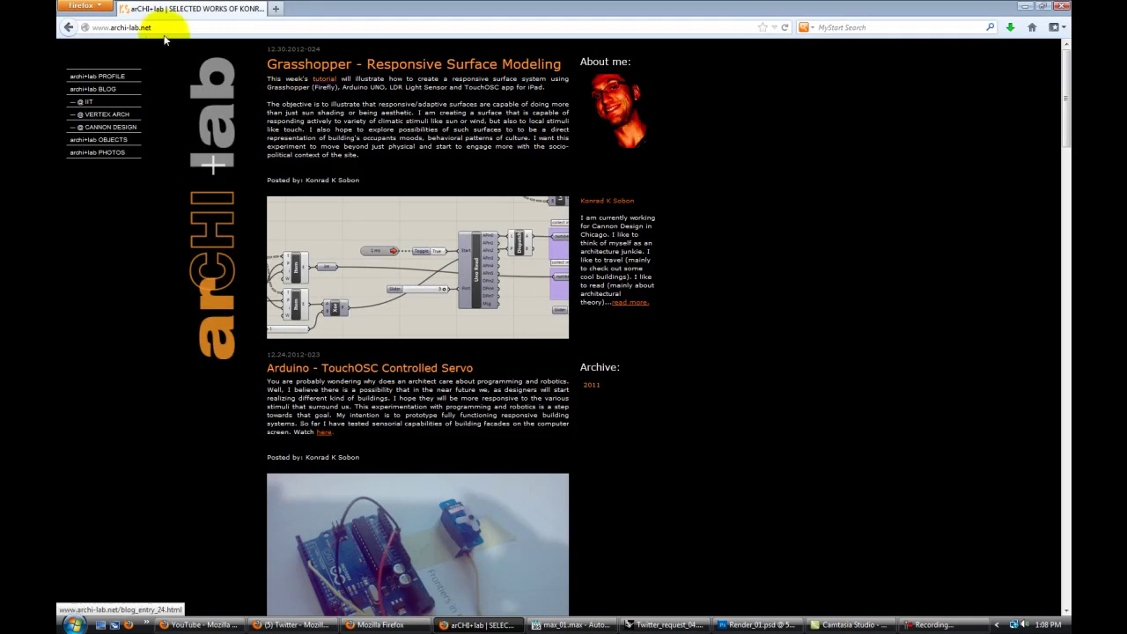
pyautogui.click(179, 27)
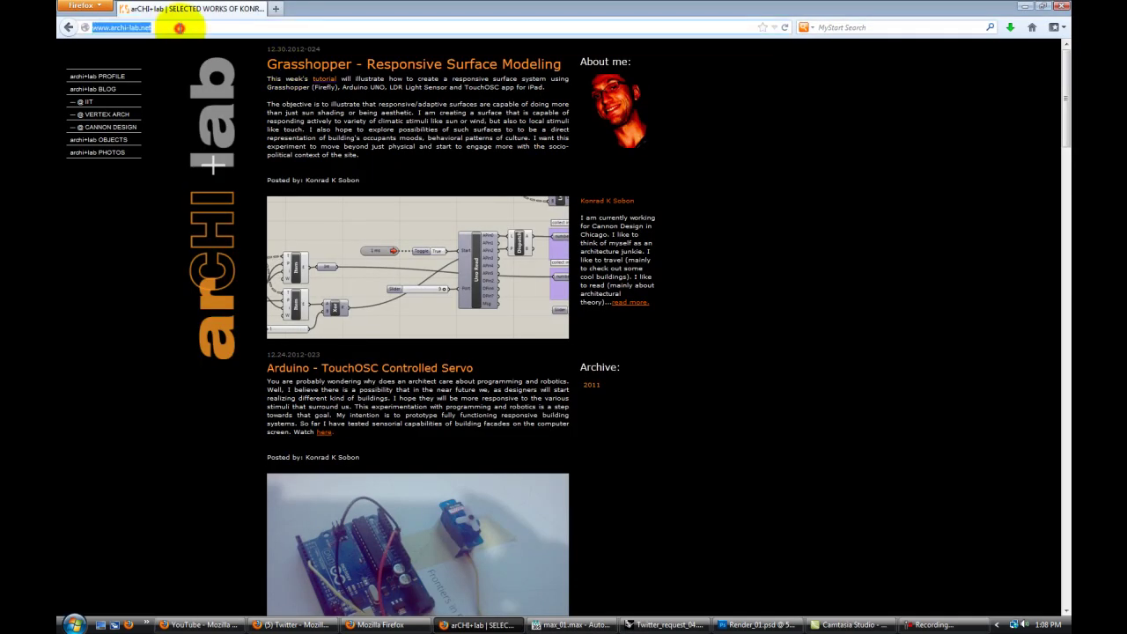
pyautogui.press('Return')
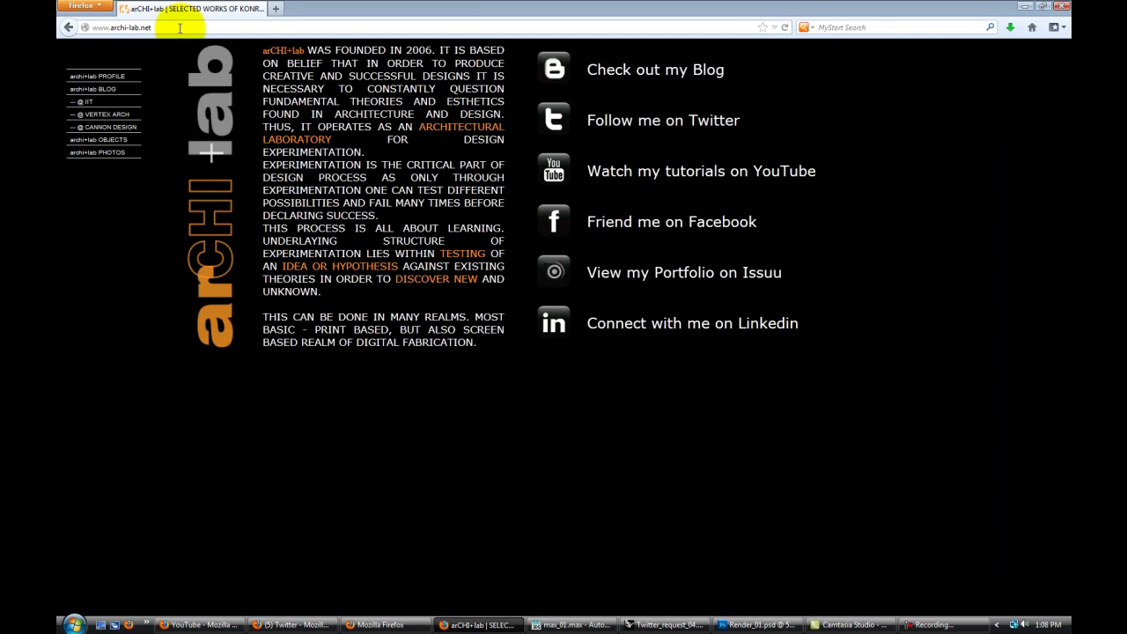
pyautogui.moveTo(97, 91)
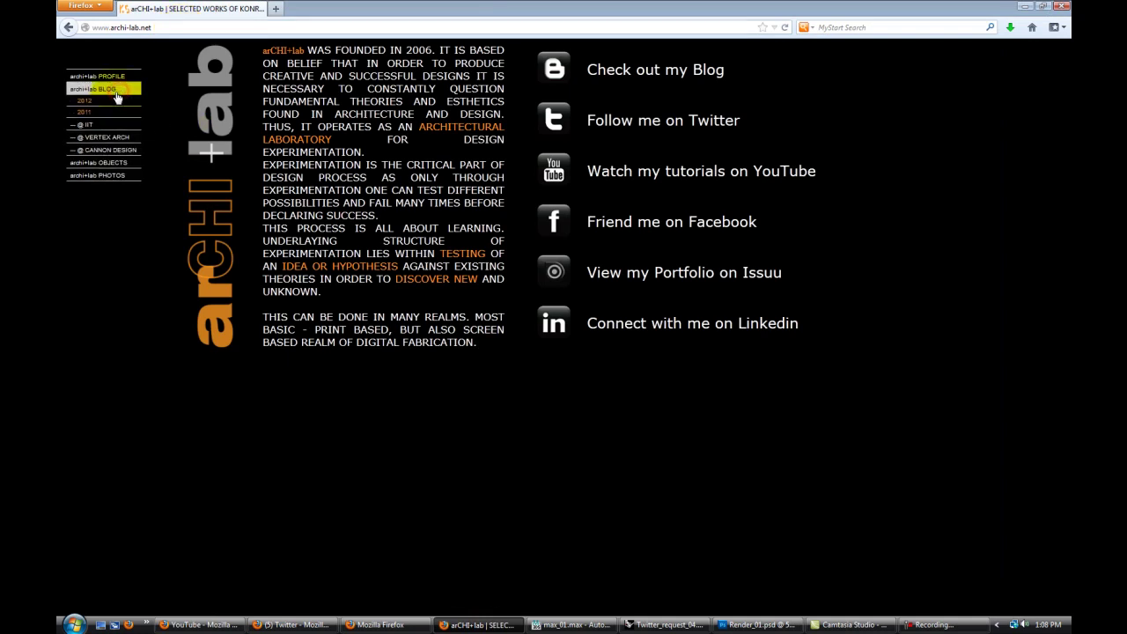
pyautogui.click(102, 102)
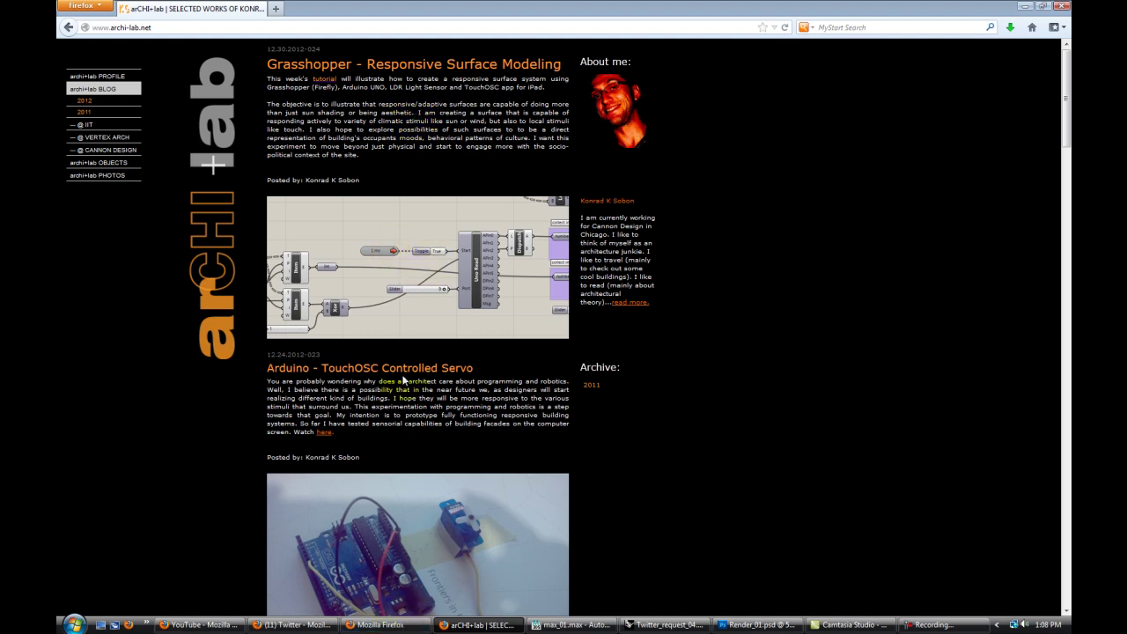
pyautogui.click(290, 625)
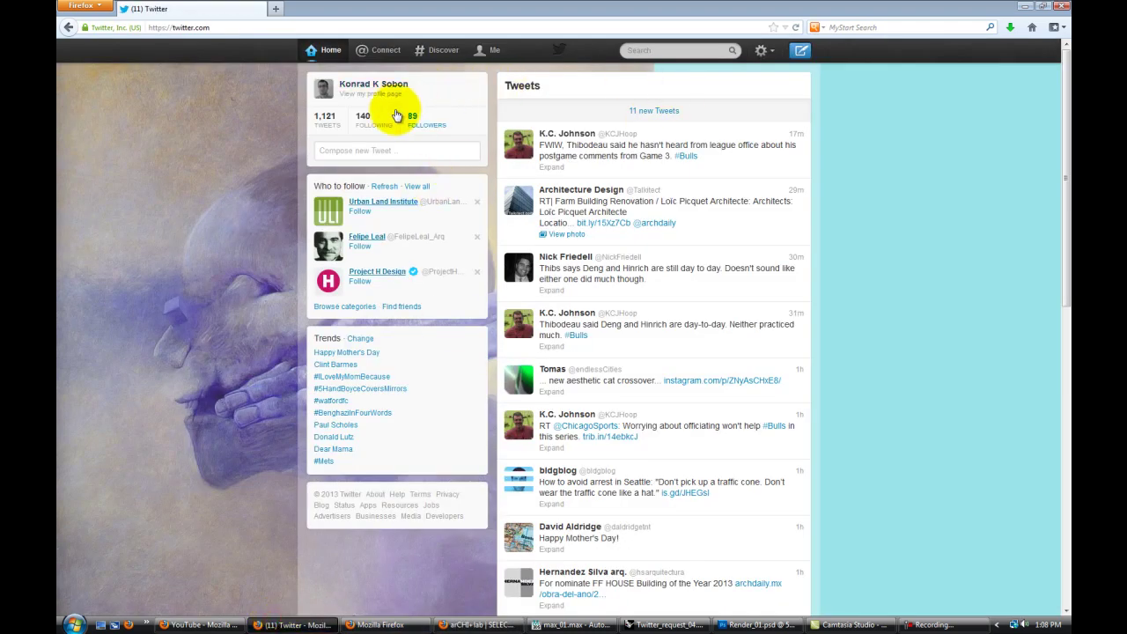
# Open the account's own Twitter profile page.
pyautogui.click(359, 89)
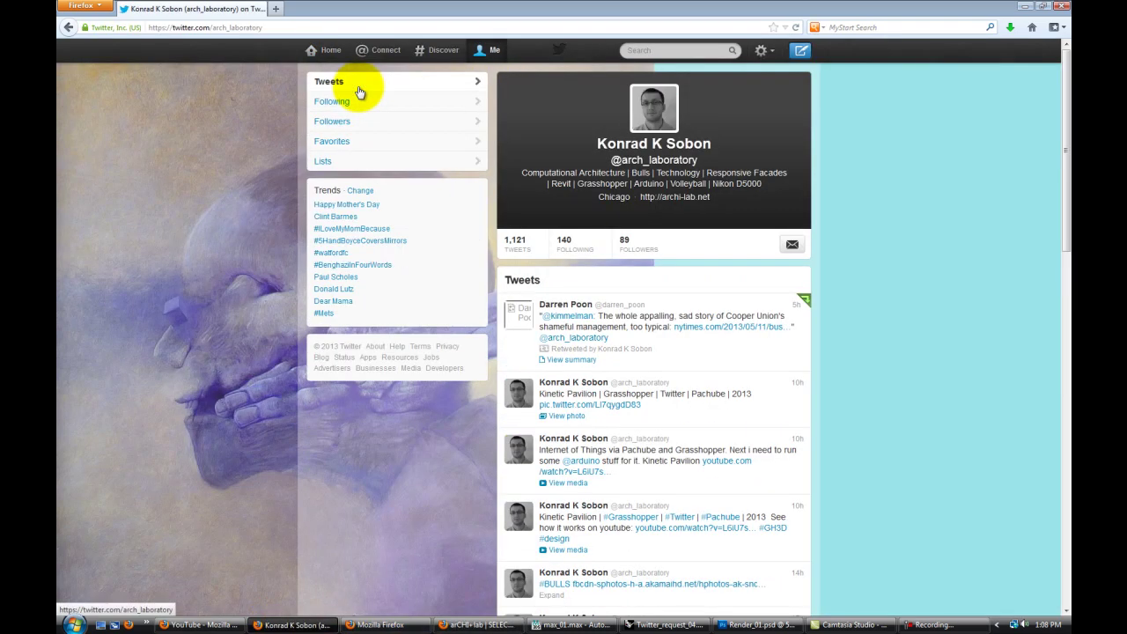
pyautogui.click(793, 246)
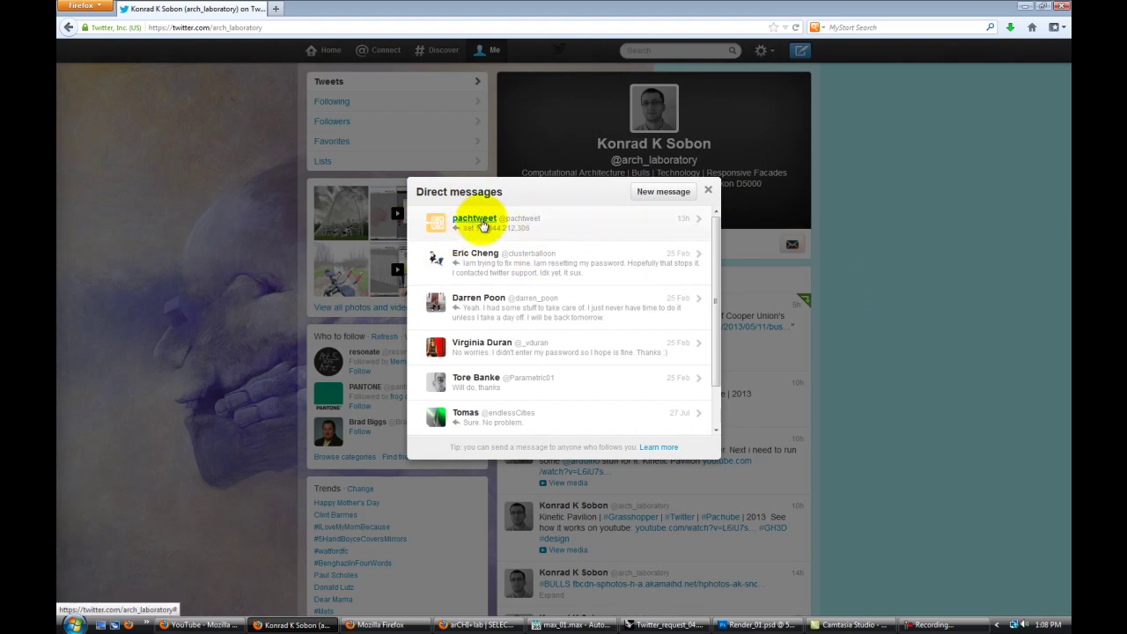
pyautogui.click(481, 226)
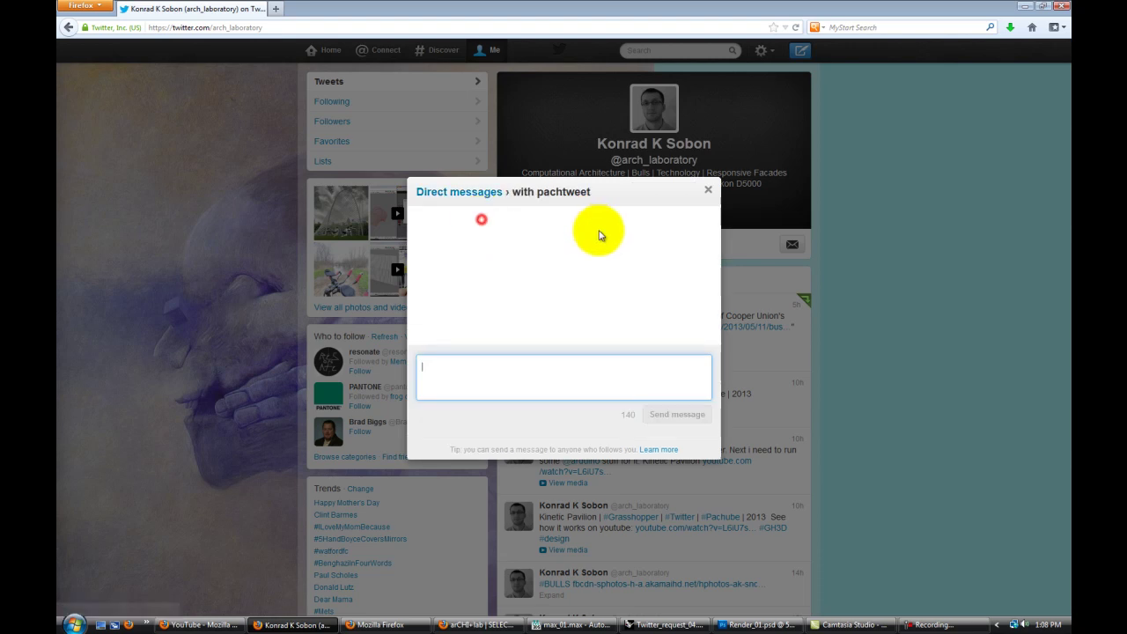
pyautogui.click(593, 381)
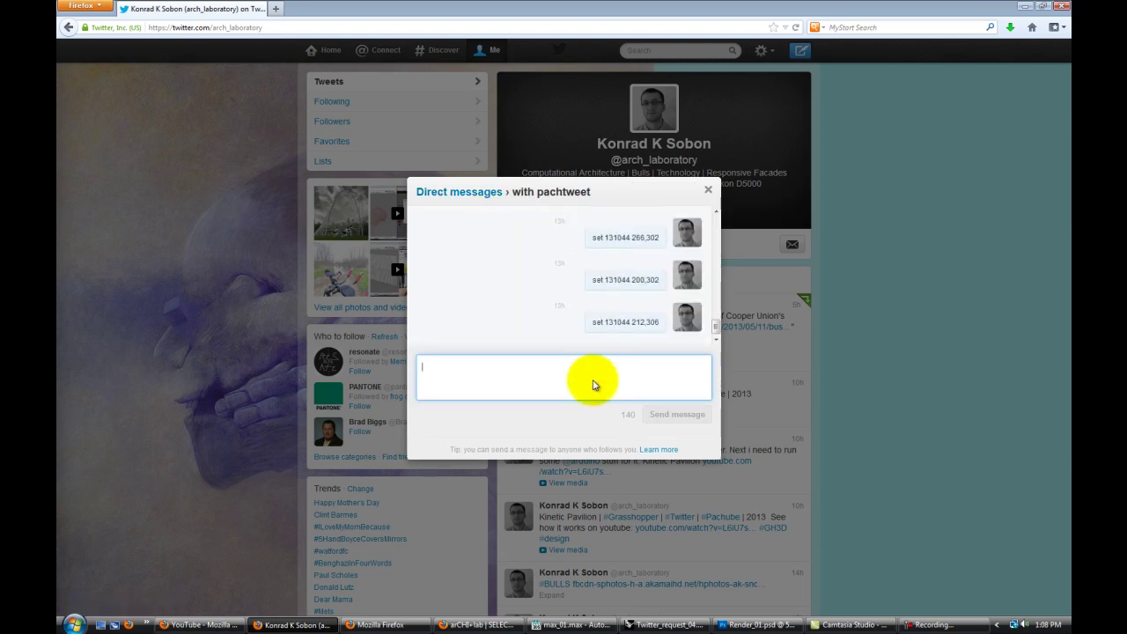
pyautogui.write('set')
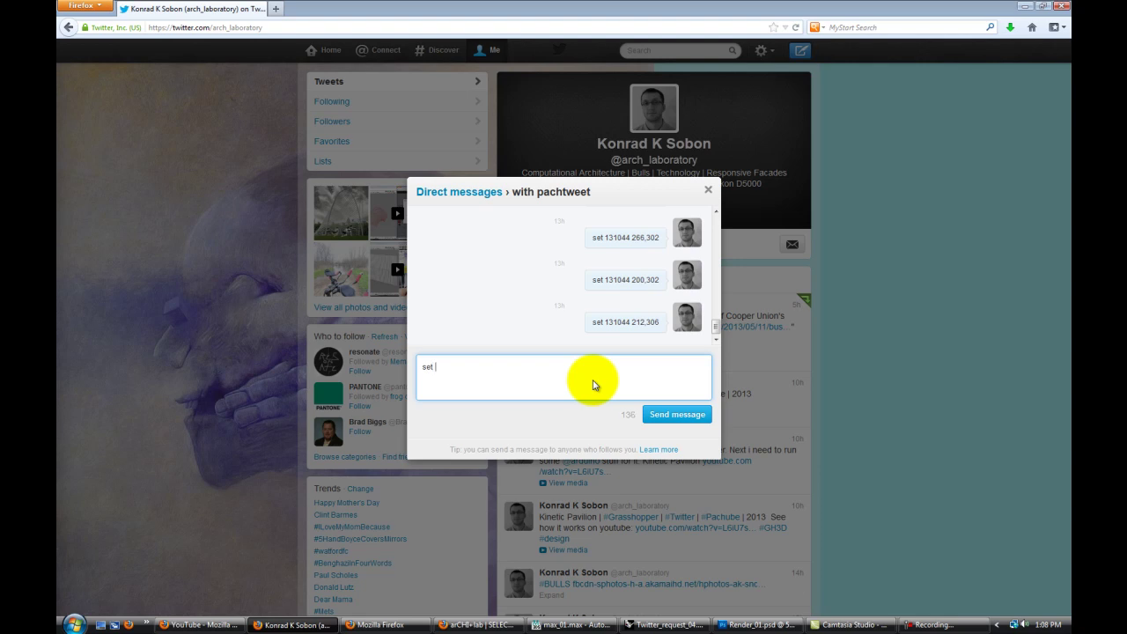
pyautogui.press('Escape')
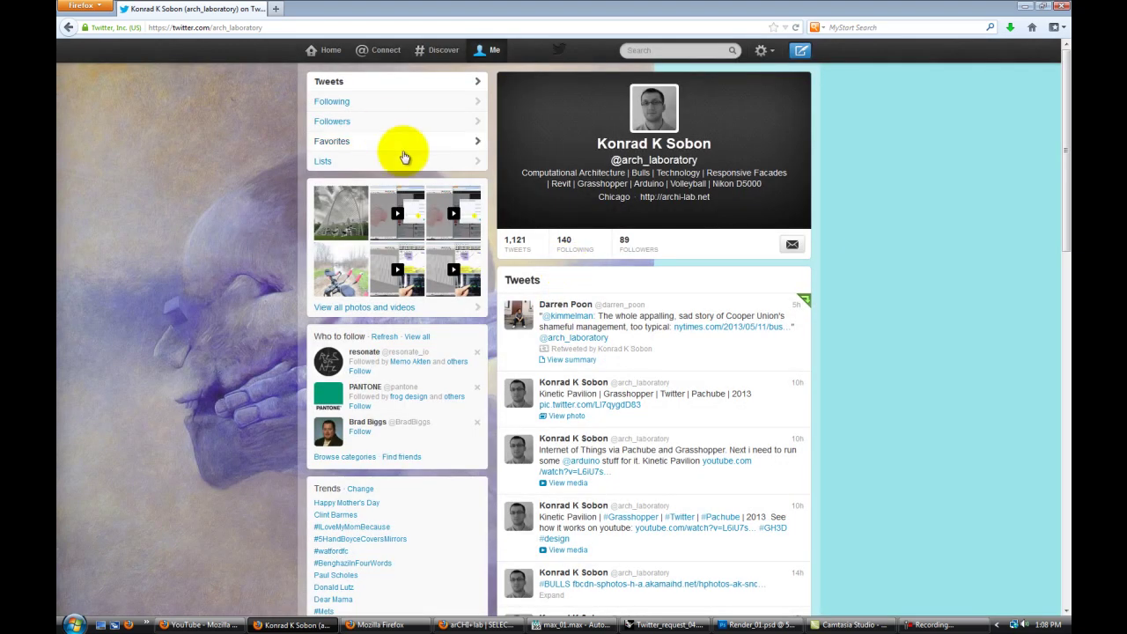
# Return from the XML view to the Cosm feed page and copy the feed ID 131501.
pyautogui.click(483, 624)
pyautogui.click(378, 624)
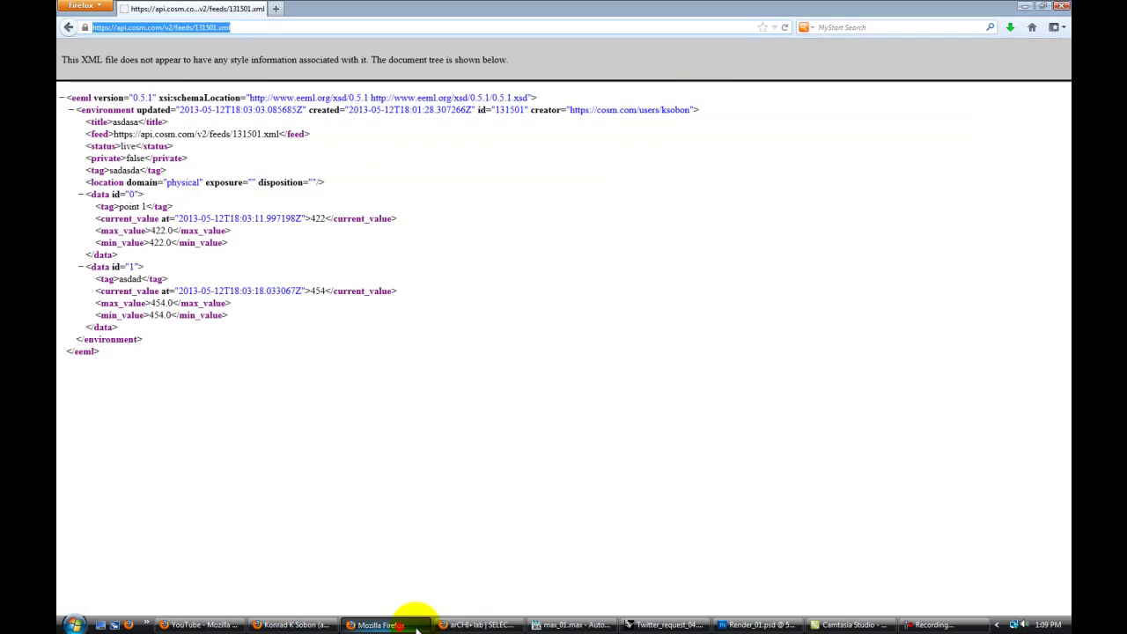
pyautogui.click(475, 624)
pyautogui.click(381, 625)
pyautogui.click(69, 27)
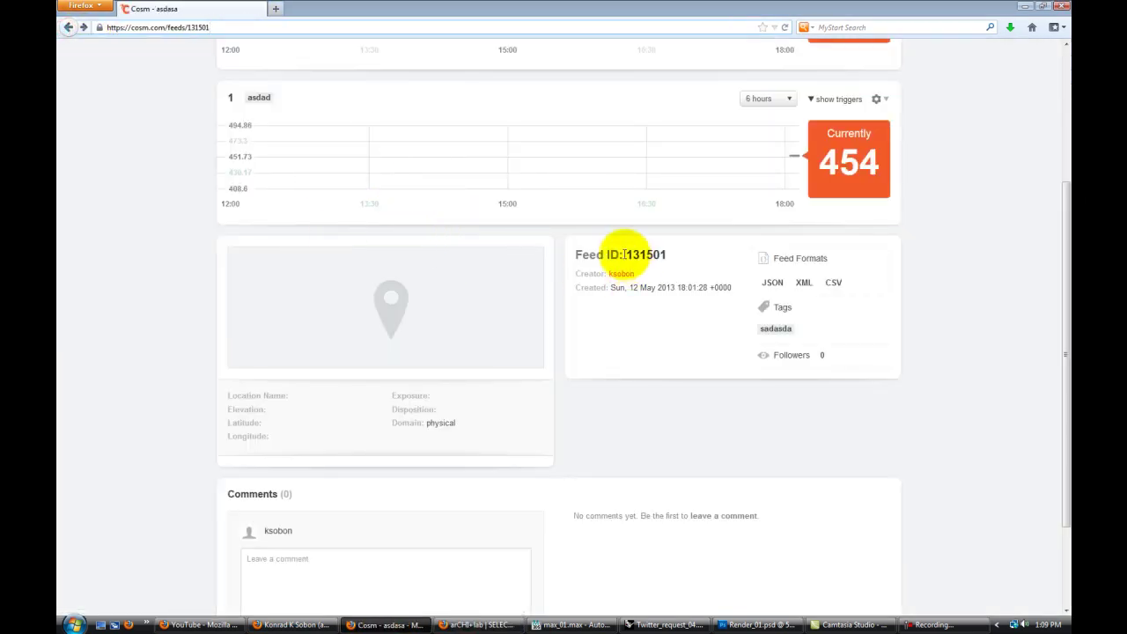
pyautogui.moveTo(627, 254); pyautogui.dragTo(668, 258)
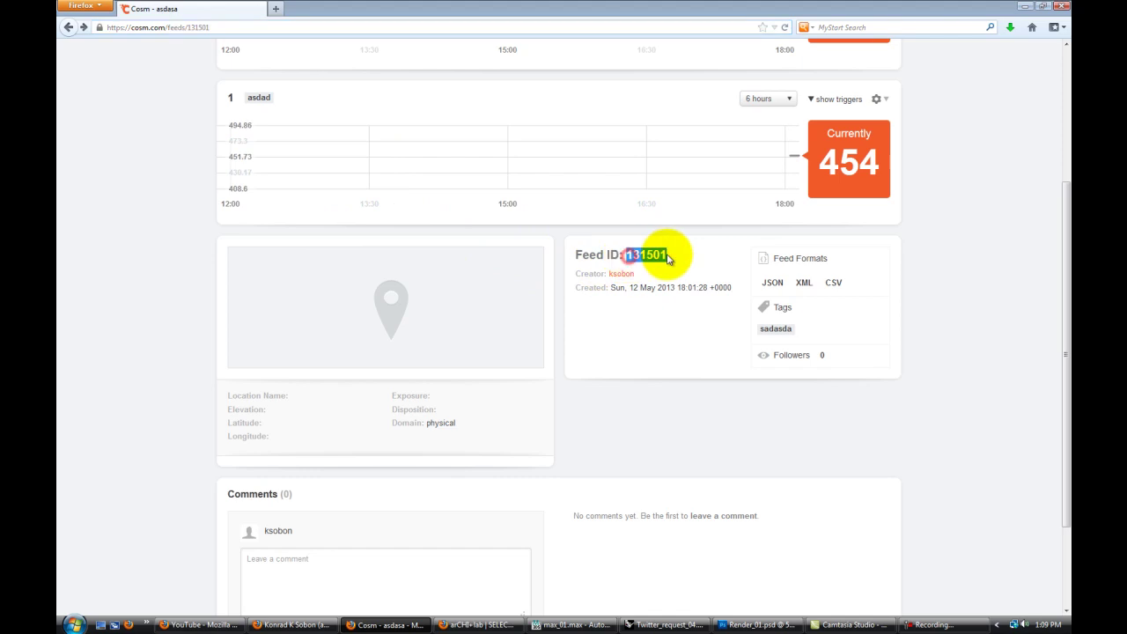
pyautogui.rightClick(665, 255)
pyautogui.click(695, 262)
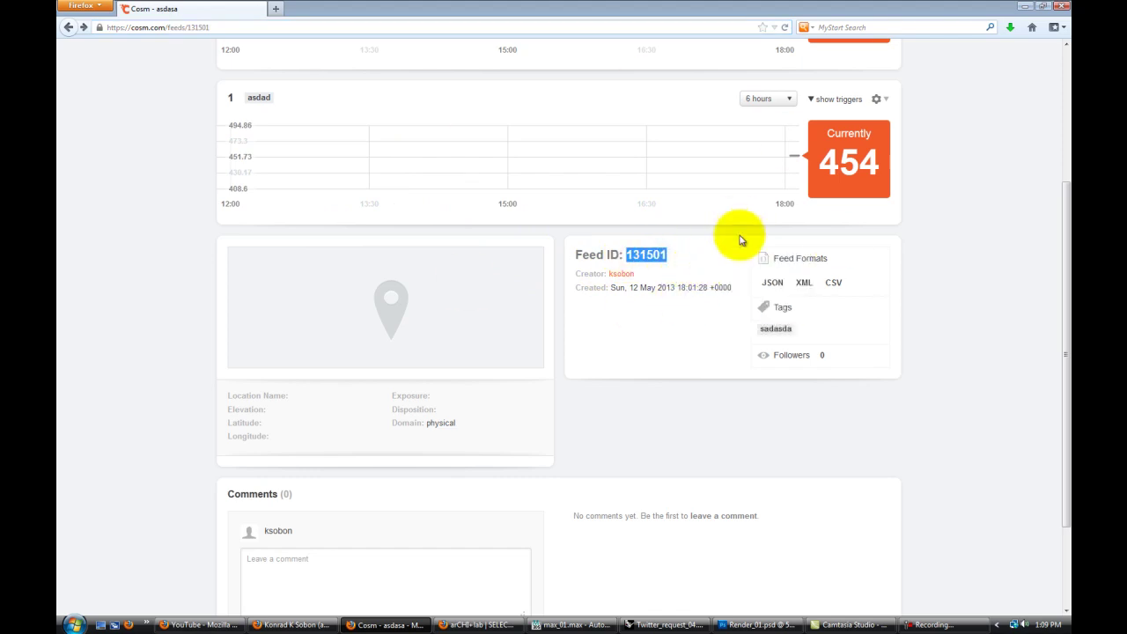
pyautogui.scroll(5, 772, 262)
pyautogui.scroll(-3, 763, 347)
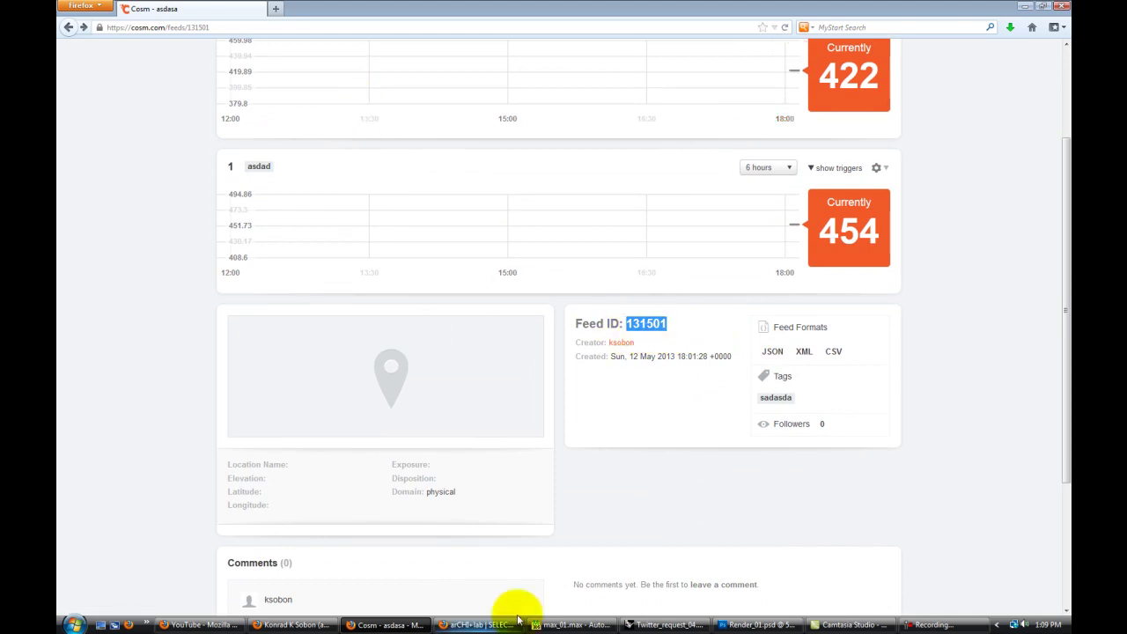
# Send pachtweet a Twitter direct message reading "set 131501 222,136".
pyautogui.click(290, 625)
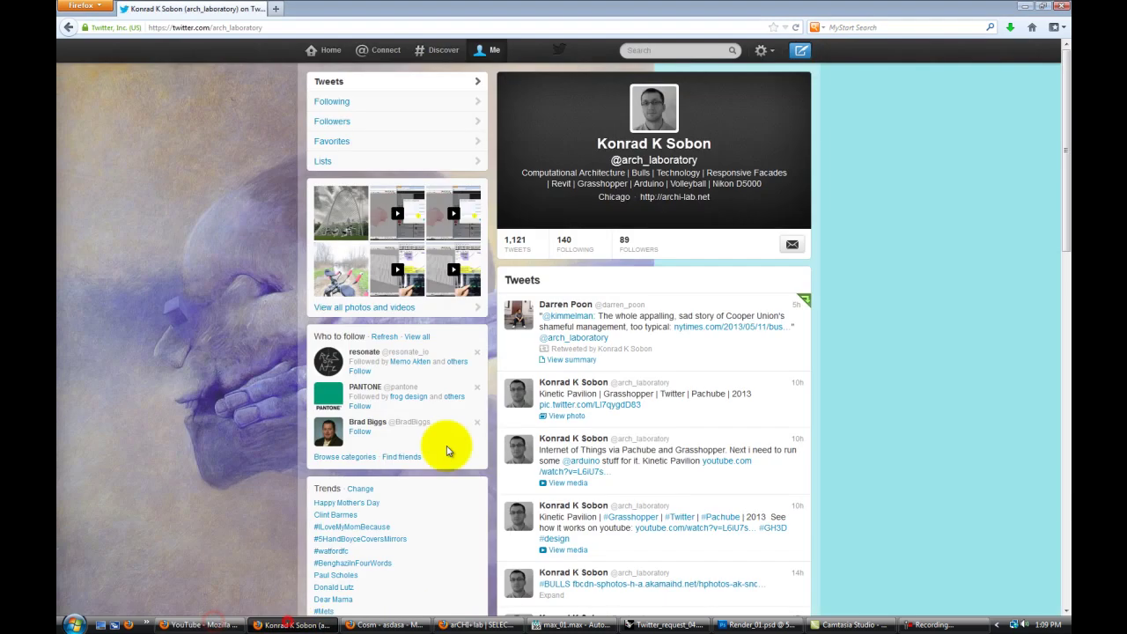
pyautogui.click(792, 245)
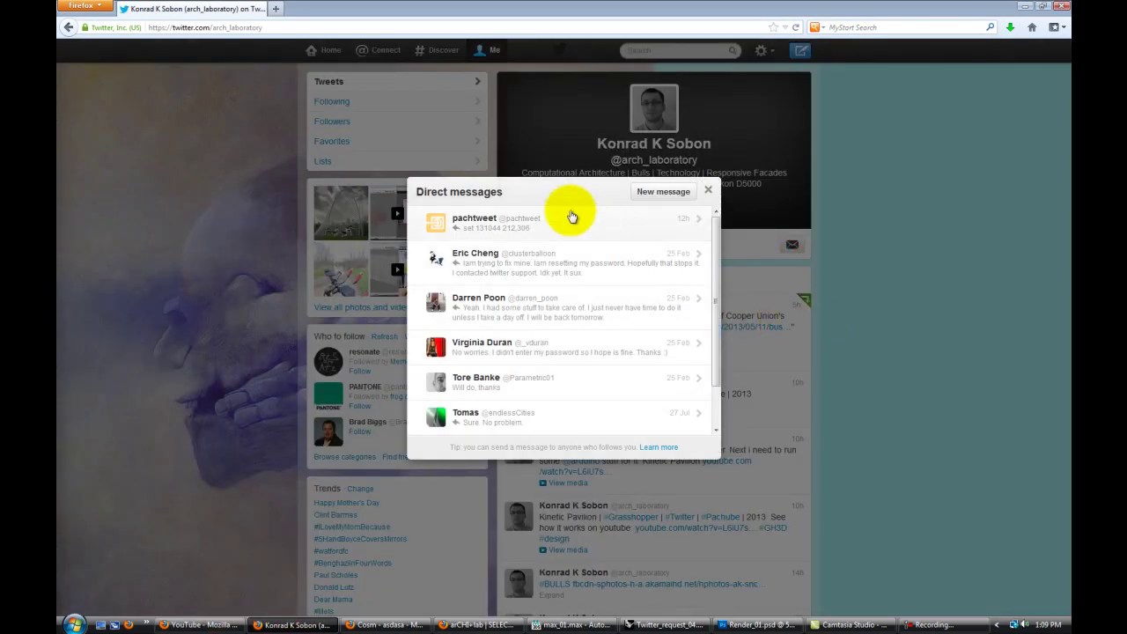
pyautogui.click(488, 227)
pyautogui.click(604, 385)
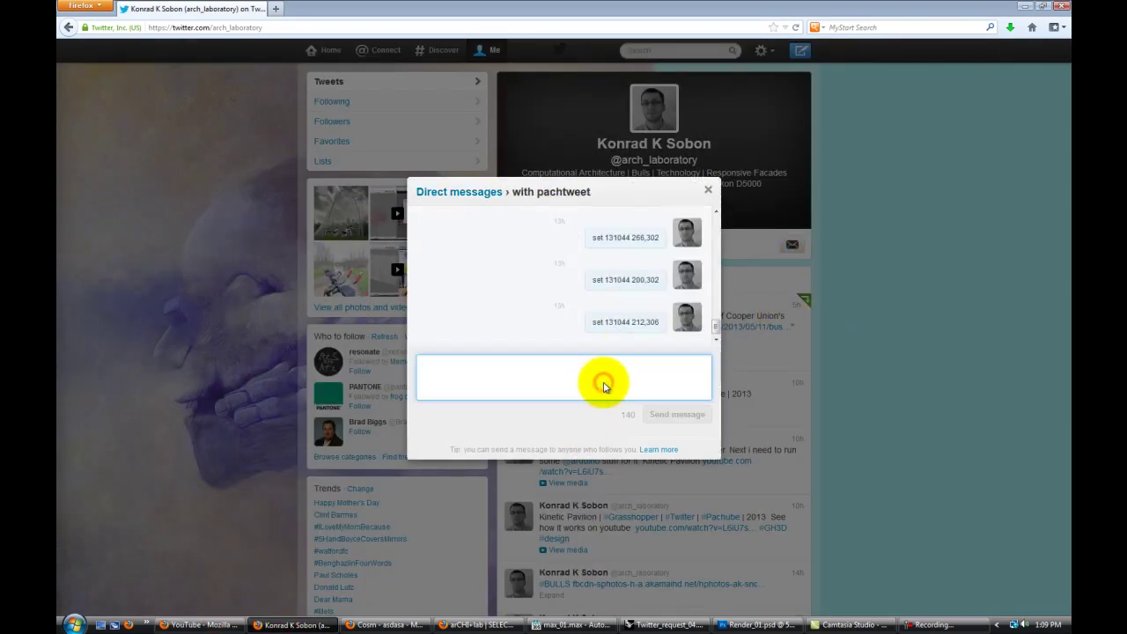
pyautogui.write('set 131501 222,136')
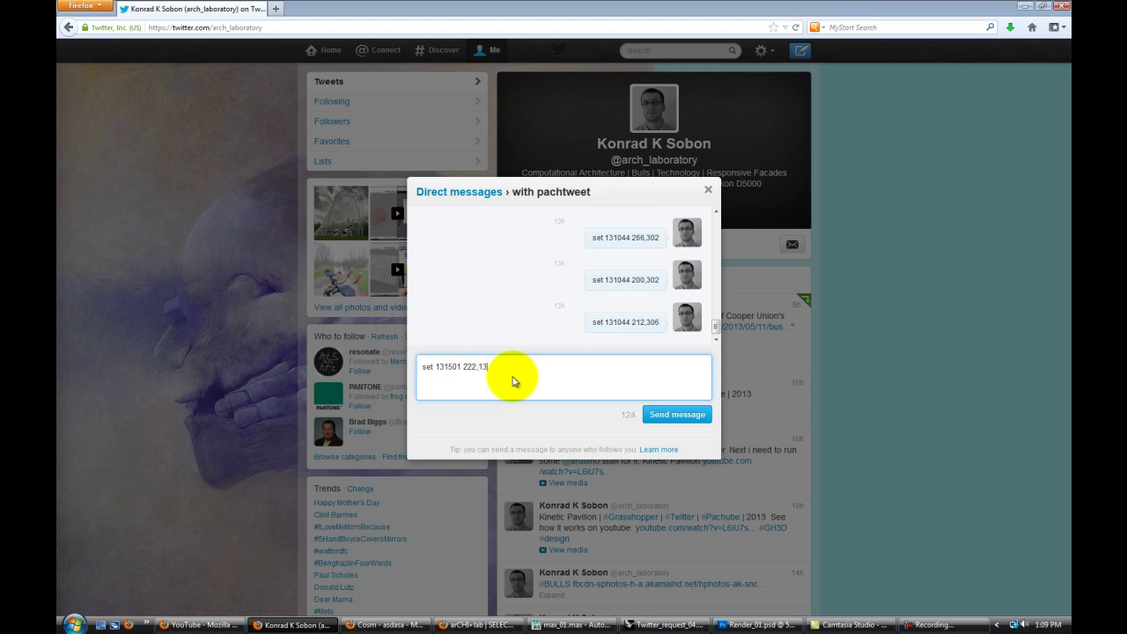
pyautogui.click(680, 414)
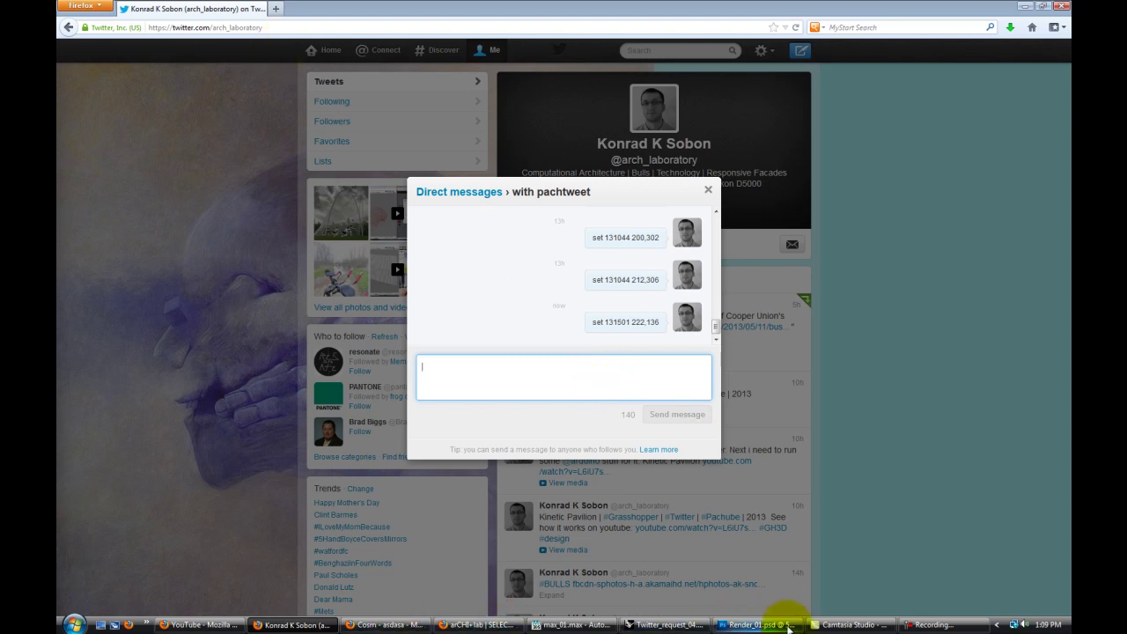
# Switch to Grasshopper, add a 1-second Timer and attach it to the component that reads the Cosm feed.
pyautogui.click(666, 625)
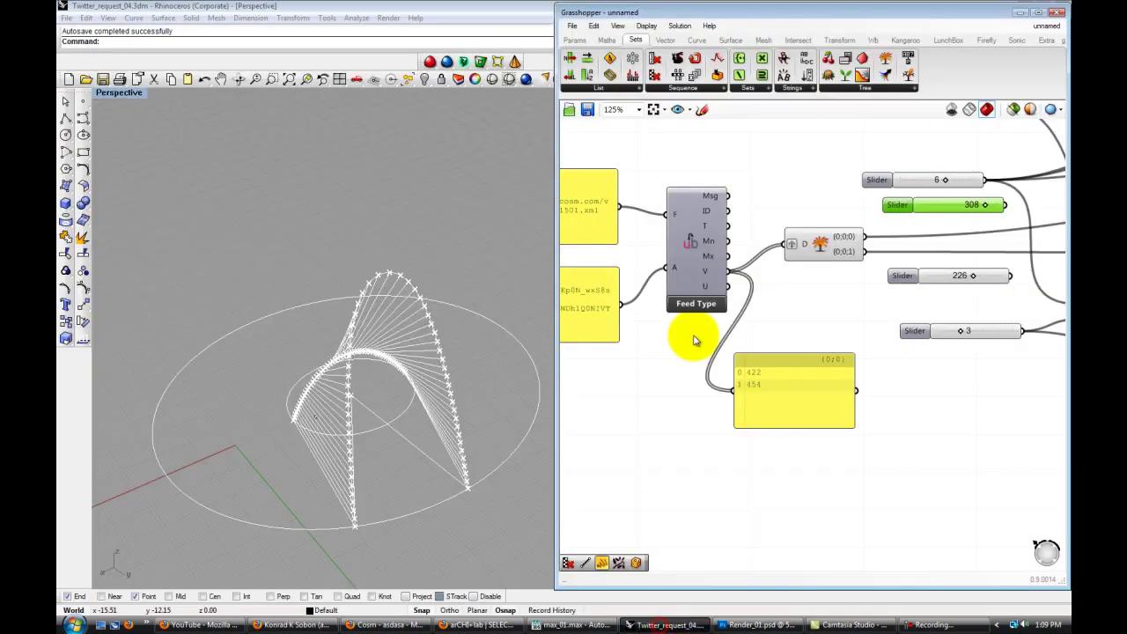
pyautogui.moveTo(657, 420); pyautogui.dragTo(740, 296, button='right')
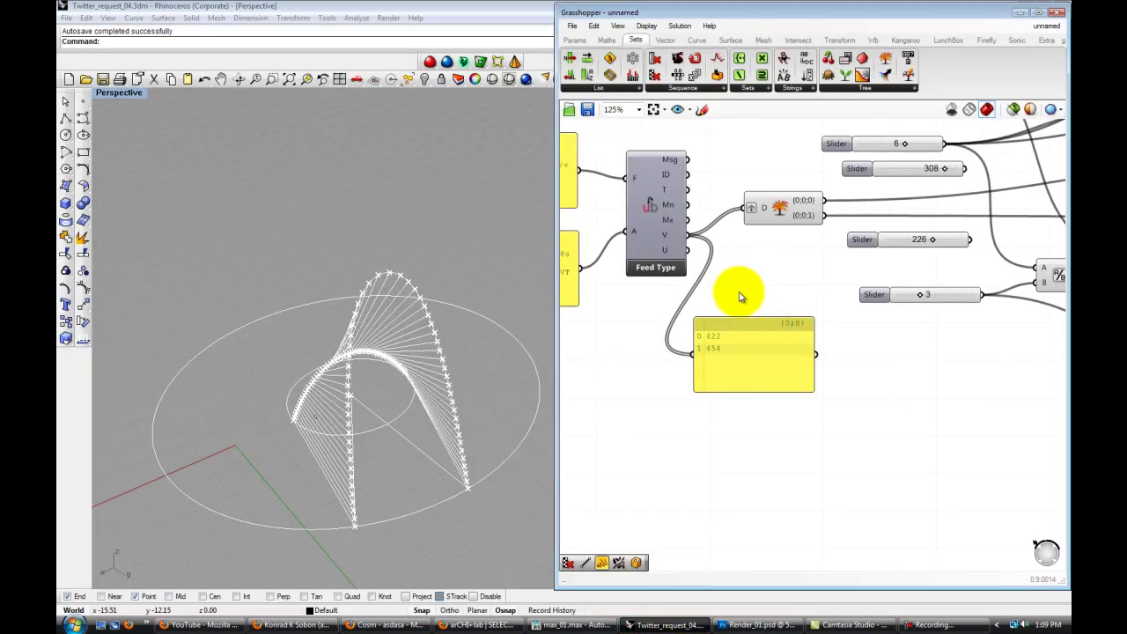
pyautogui.middleClick(740, 296)
pyautogui.click(737, 327)
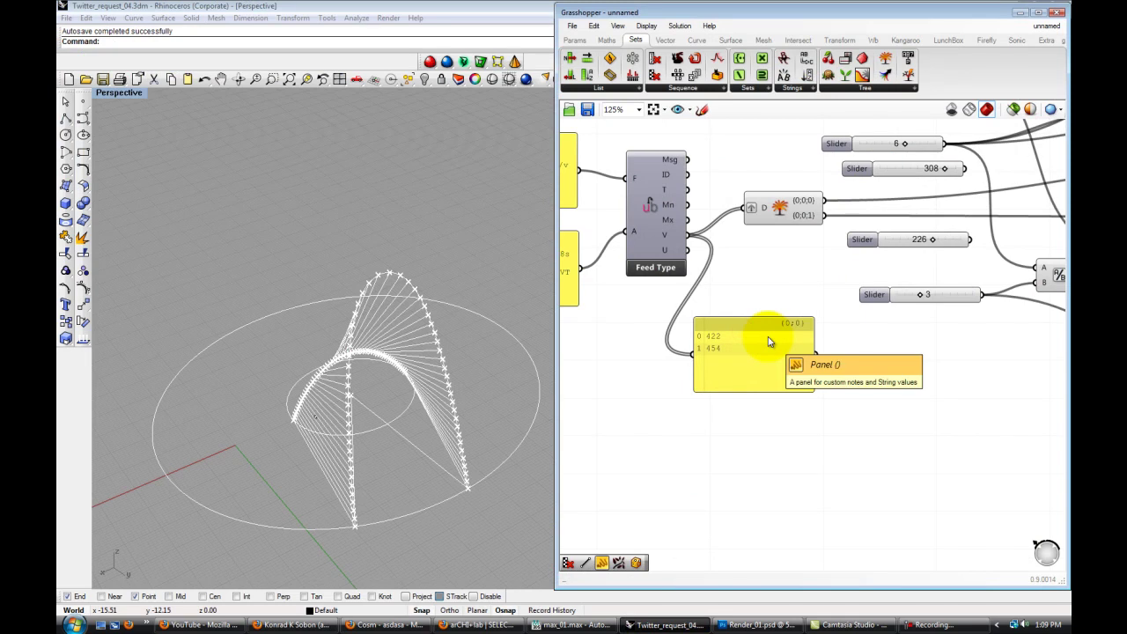
pyautogui.moveTo(762, 277); pyautogui.dragTo(799, 307, button='right')
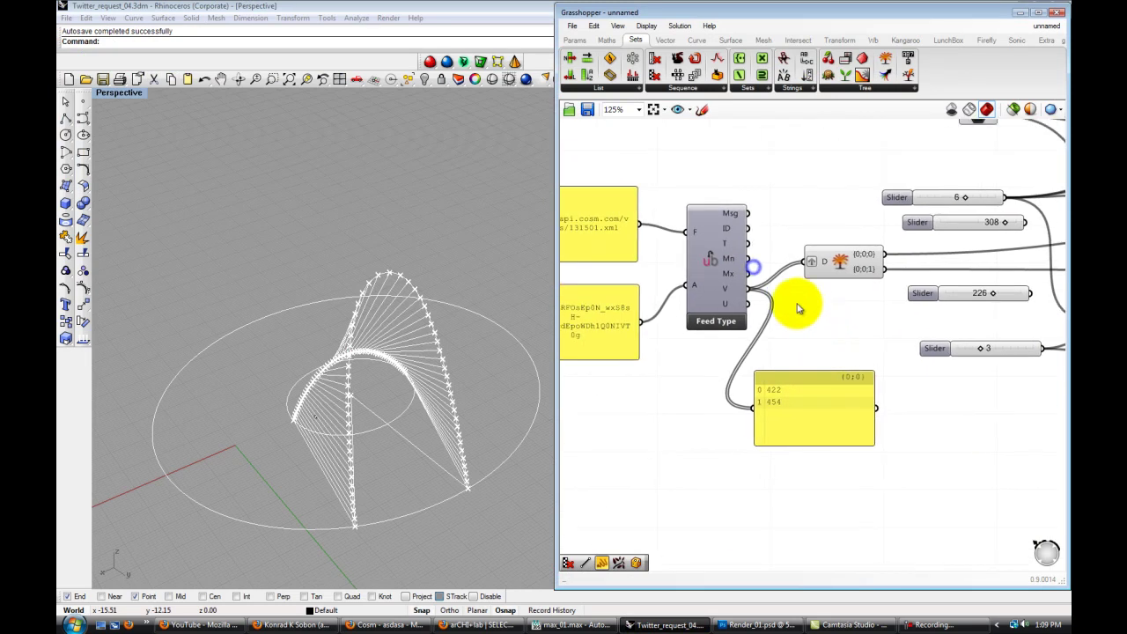
pyautogui.doubleClick(718, 156)
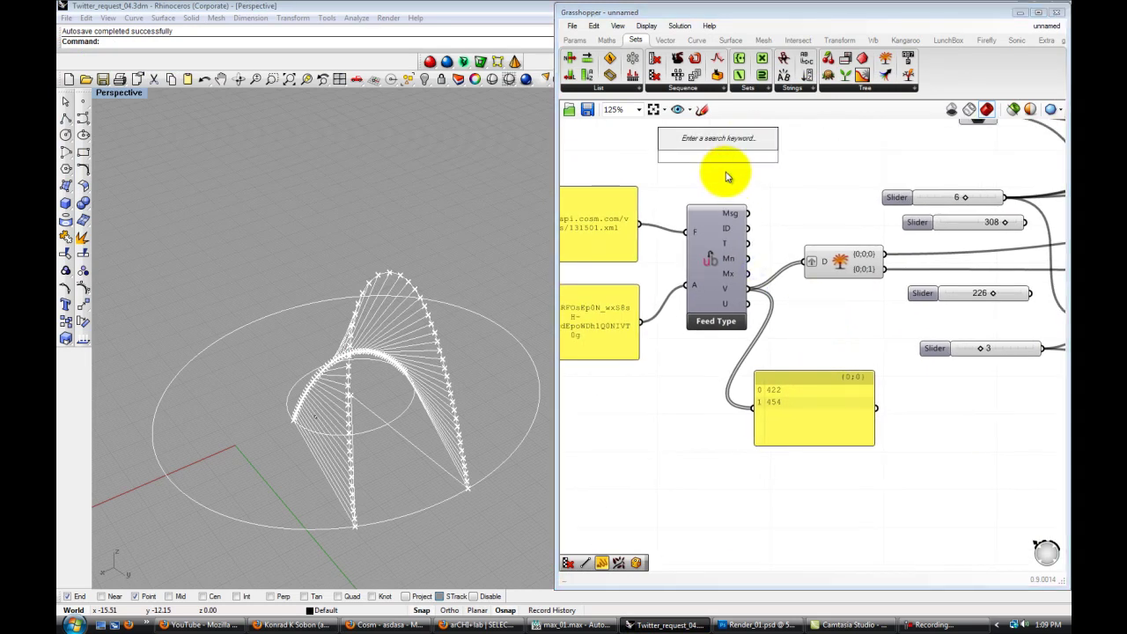
pyautogui.write('timer')
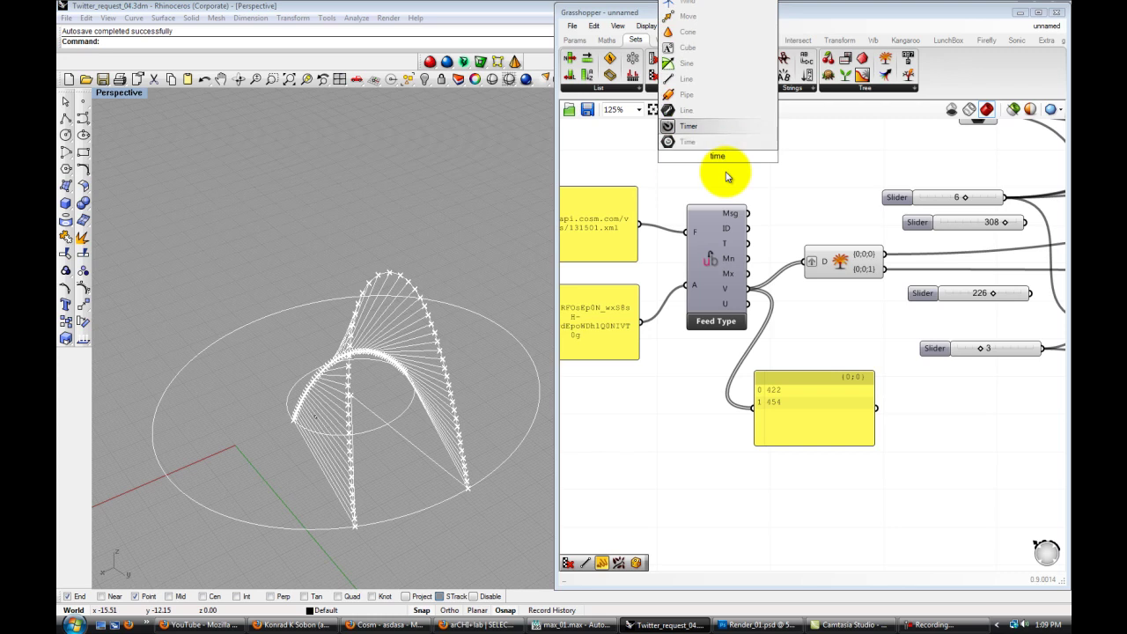
pyautogui.press('Return')
pyautogui.moveTo(738, 156); pyautogui.dragTo(733, 234)
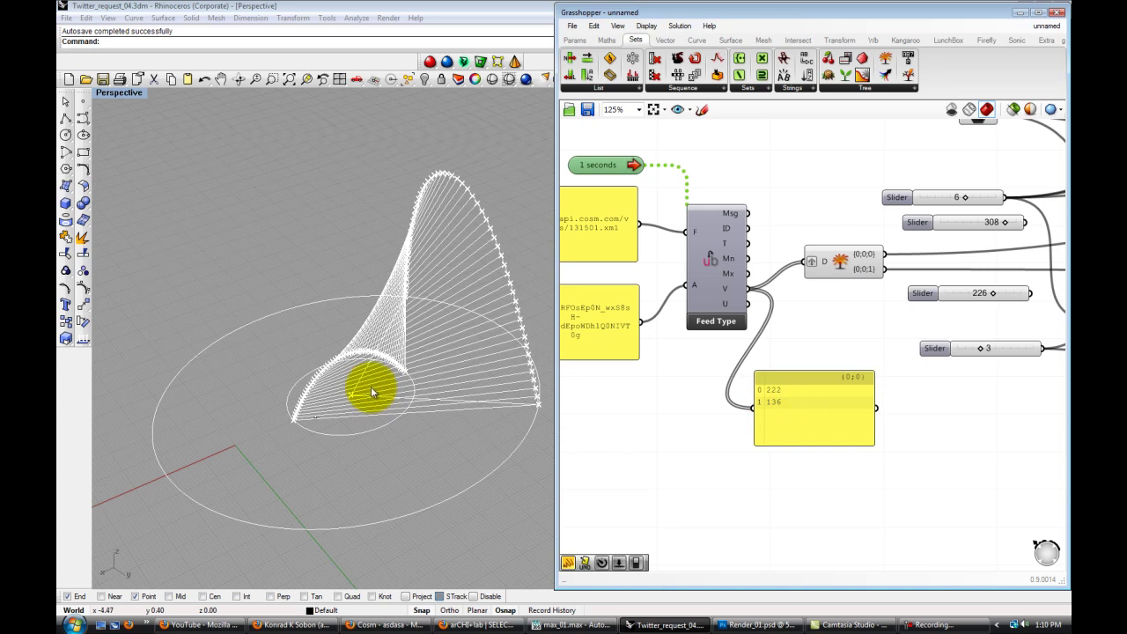
pyautogui.moveTo(371, 387)
pyautogui.mouseDown(button='right')
pyautogui.moveTo(272, 397)
pyautogui.moveTo(475, 368)
pyautogui.moveTo(485, 322)
pyautogui.moveTo(449, 329)
pyautogui.moveTo(379, 387)
pyautogui.mouseUp(button='right')
pyautogui.click(833, 471)
pyautogui.scroll(-2, 881, 442)
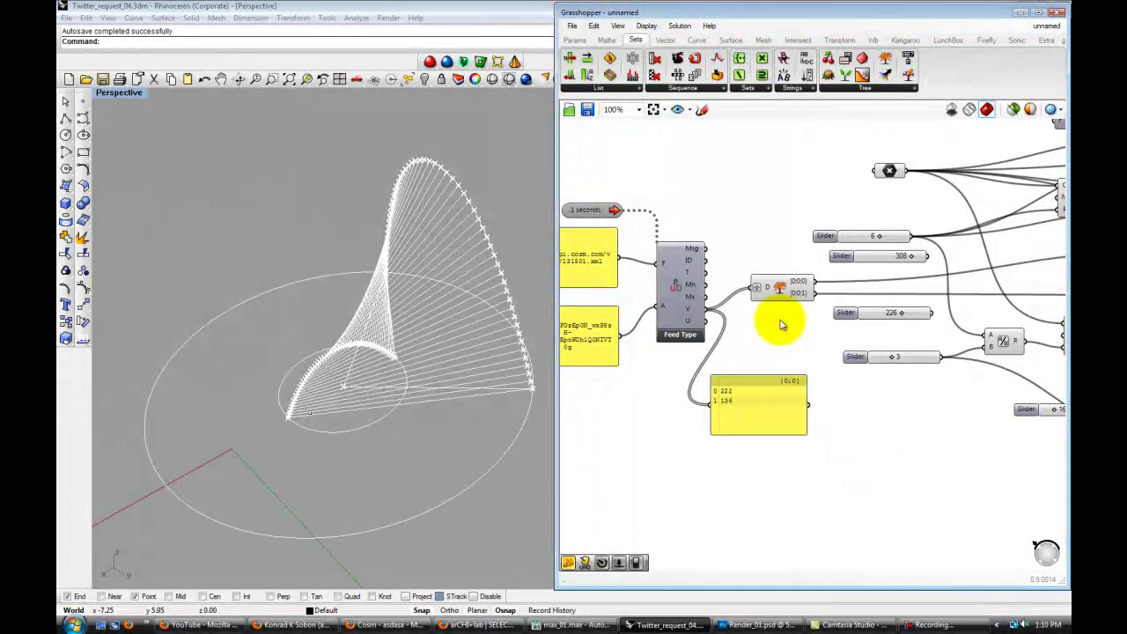
# Switch to the archi-lab.net blog in the browser and look through its Grasshopper and Arduino posts.
pyautogui.click(480, 625)
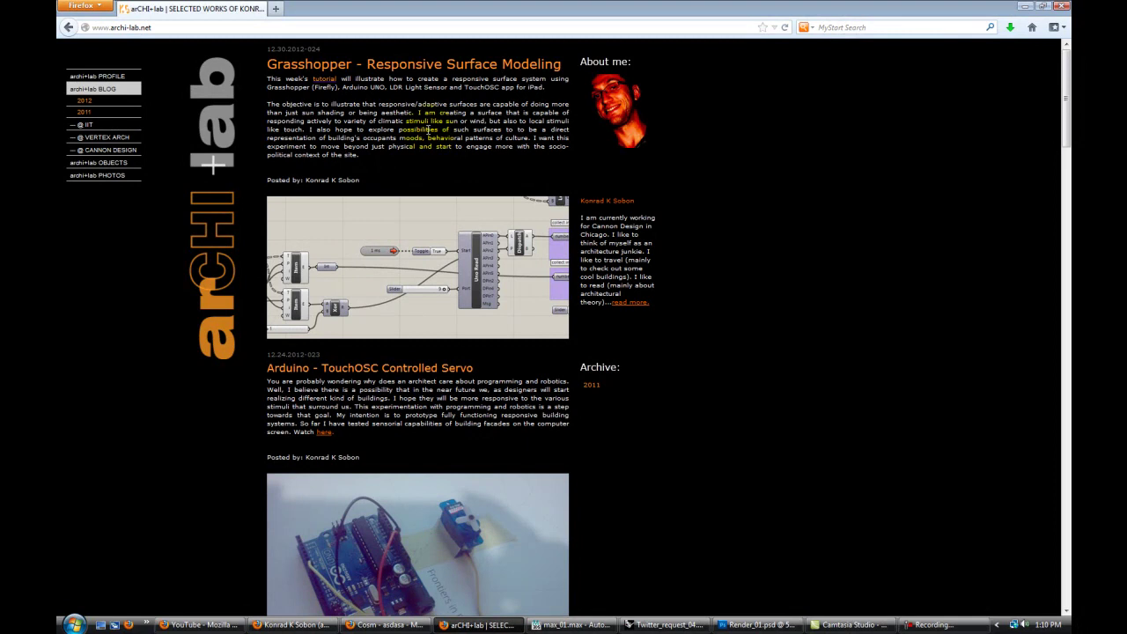
pyautogui.scroll(-5, 536, 285)
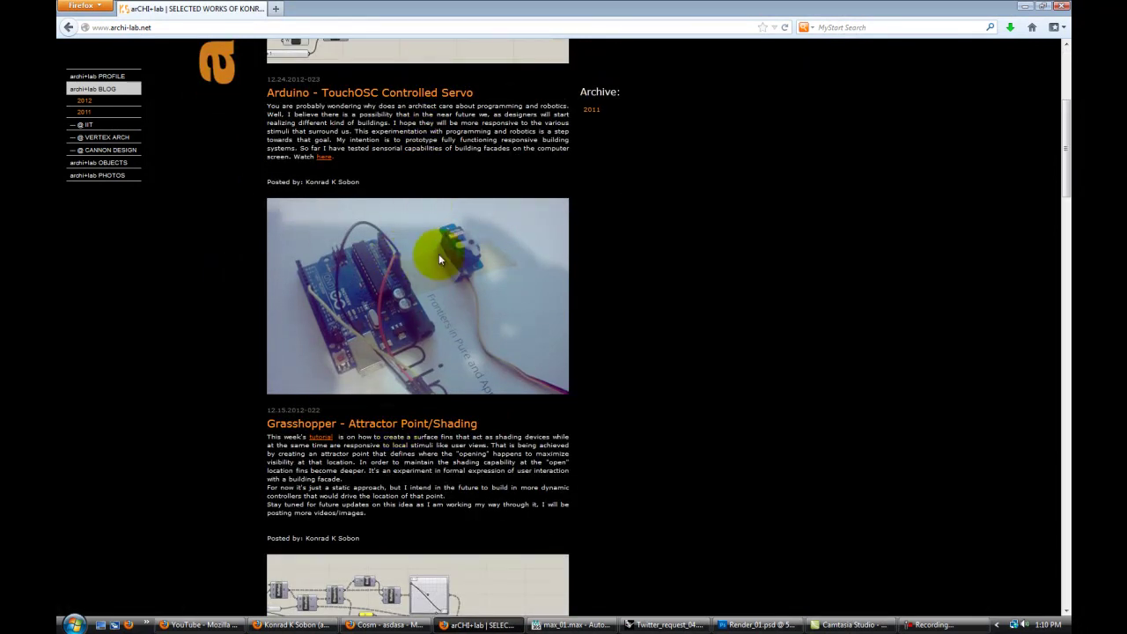
pyautogui.scroll(5, 438, 254)
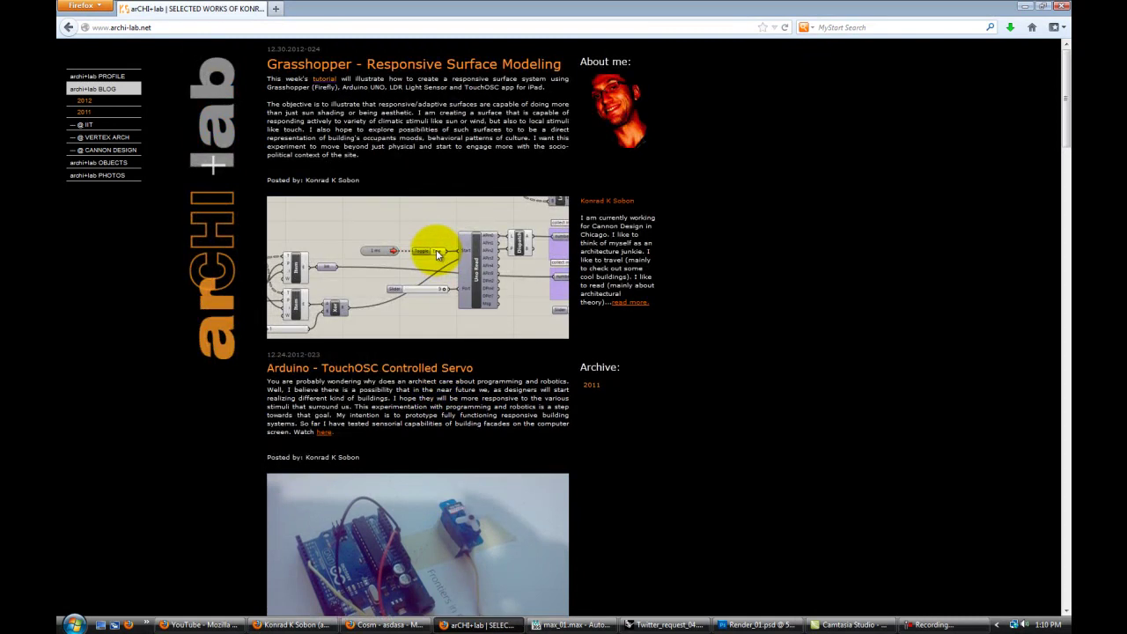